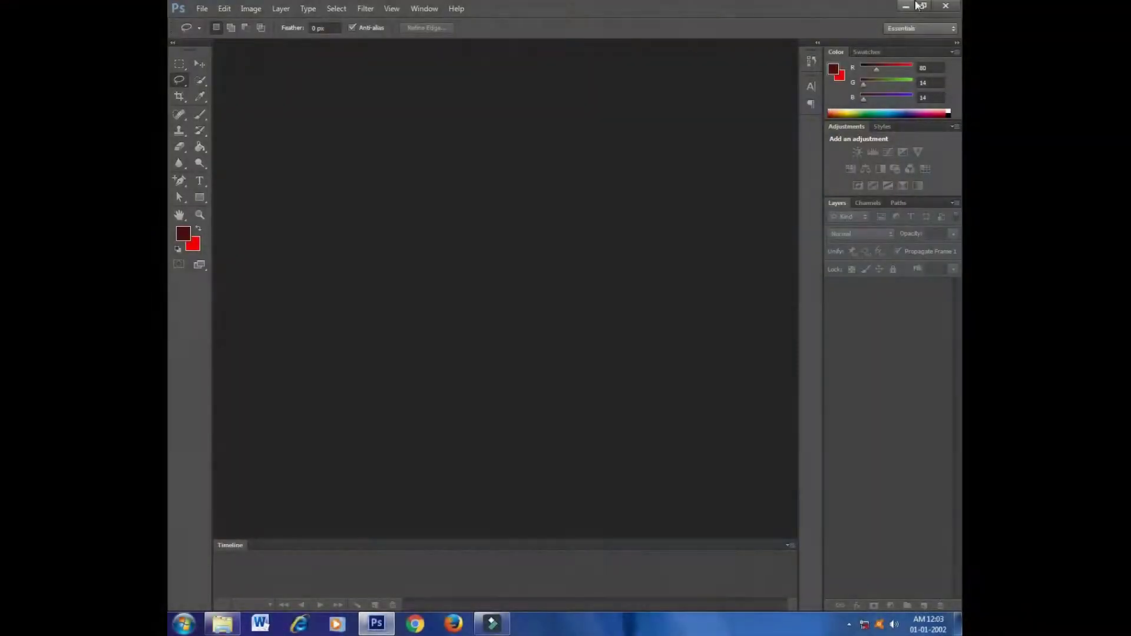
Open images(3).jpg from the flag folder in Photoshop as a Background layer.
click(906, 8)
double_click(473, 128)
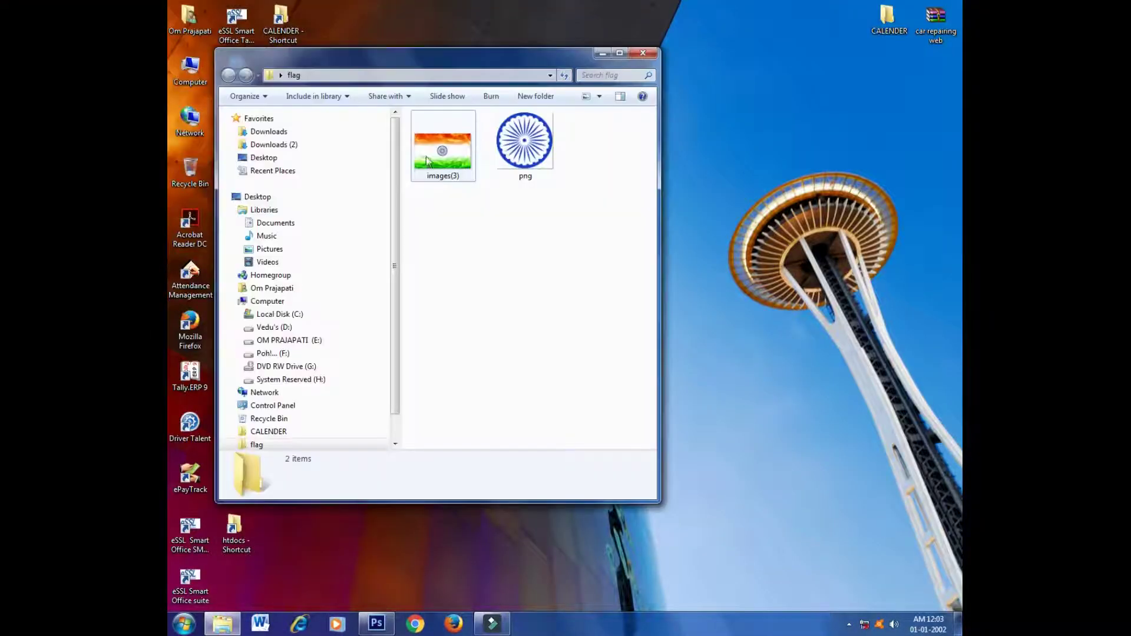
mouse_move(436, 153)
mouse_down()
mouse_move(384, 625)
mouse_move(492, 271)
mouse_up()
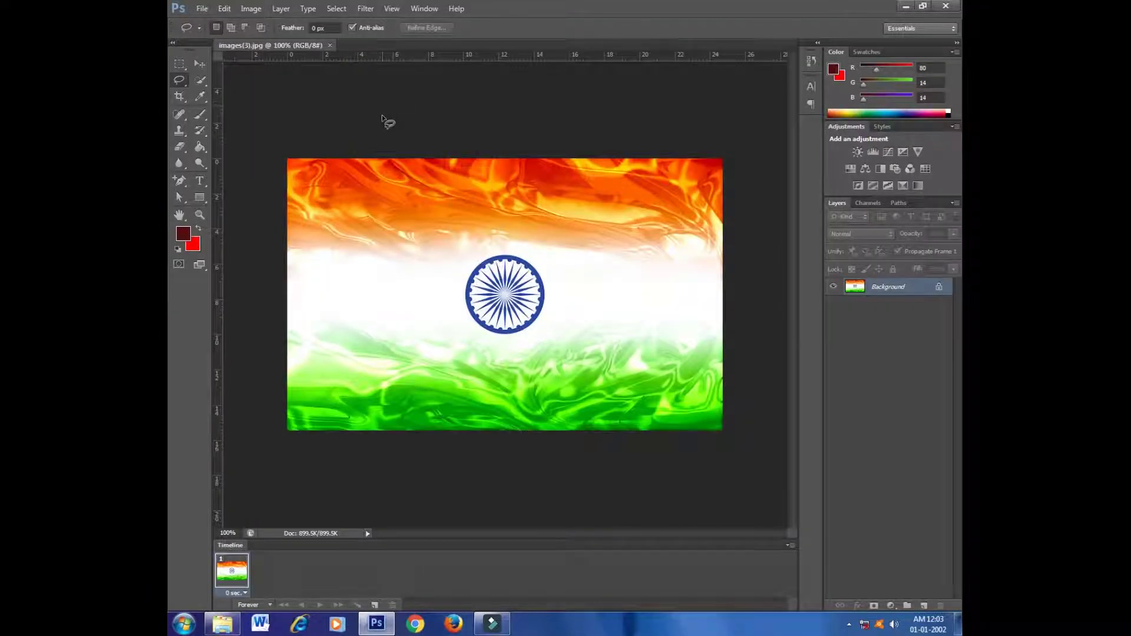
Create a new 16.02 × 11.99 cm document, add Layer 1, and select the top 4.02 cm band.
click(203, 8)
click(690, 161)
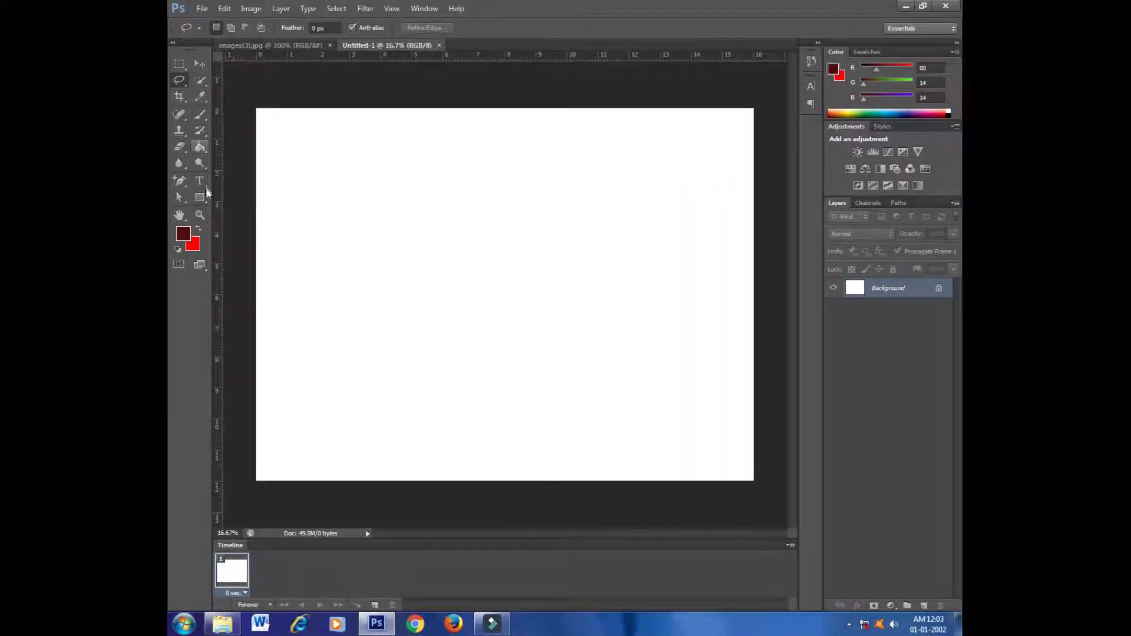
click(179, 64)
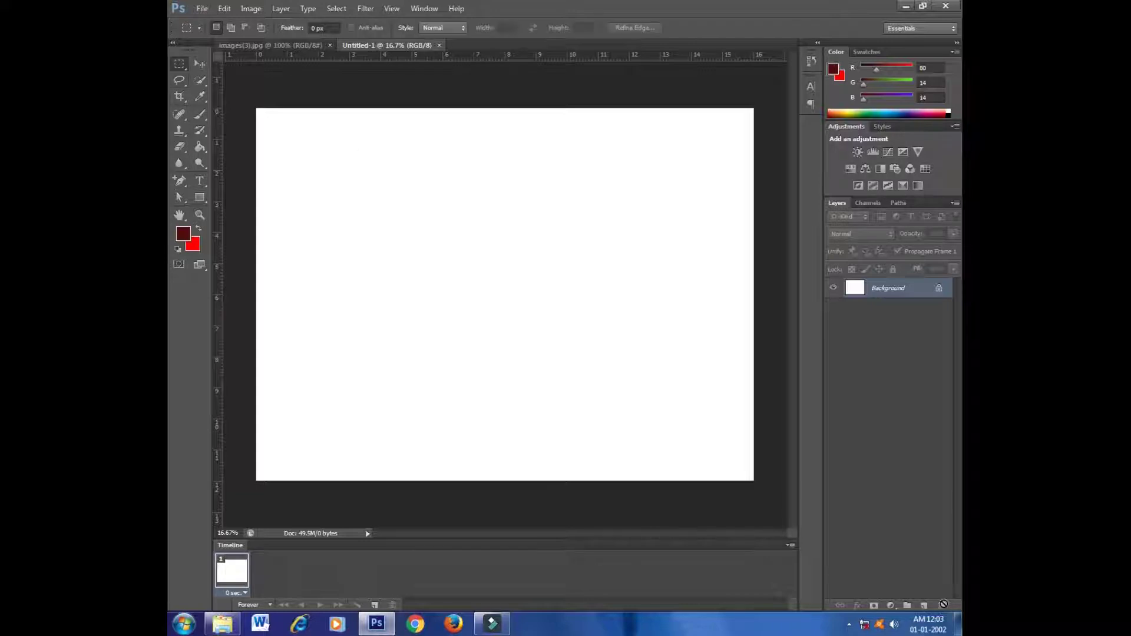
click(924, 607)
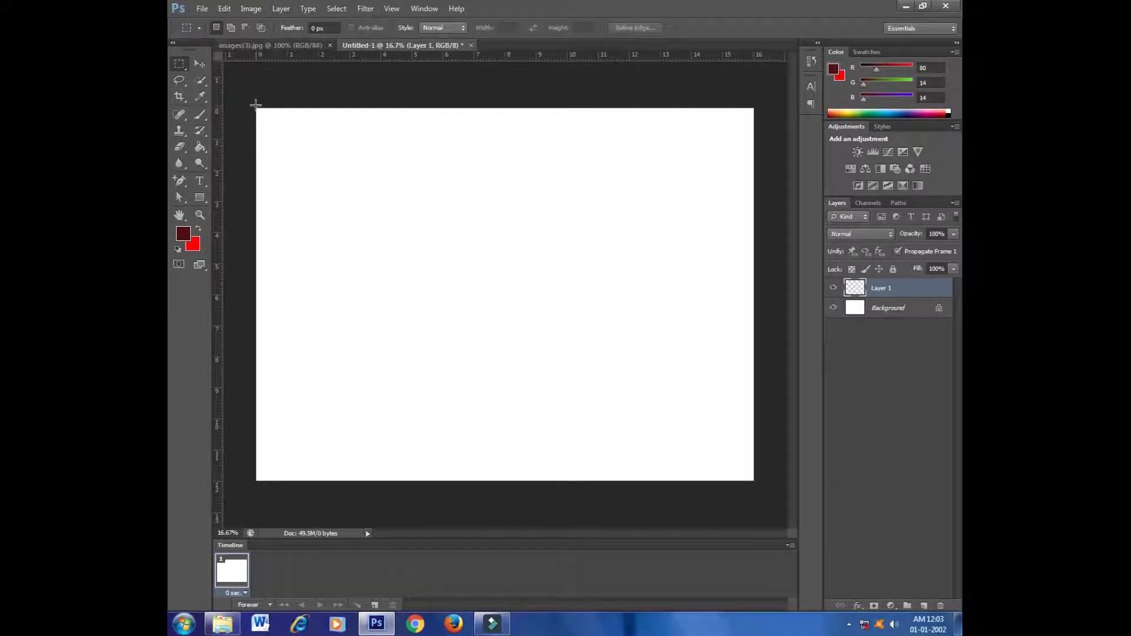
drag(256, 105, 756, 233)
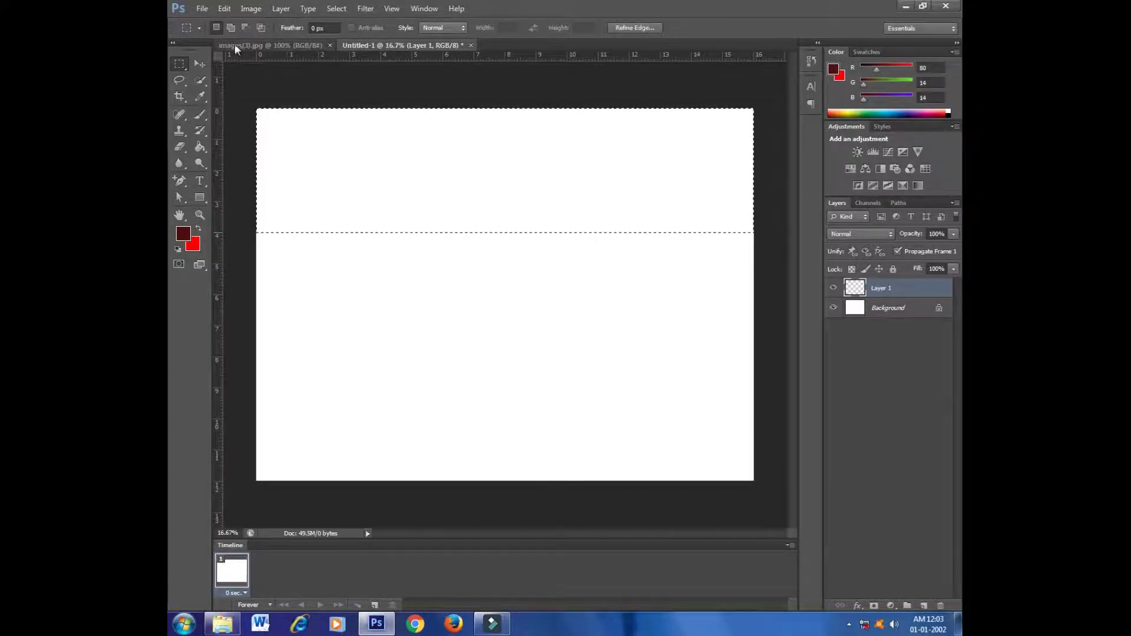
Sample the flag photo's saffron orange as the foreground colour.
click(253, 47)
click(184, 236)
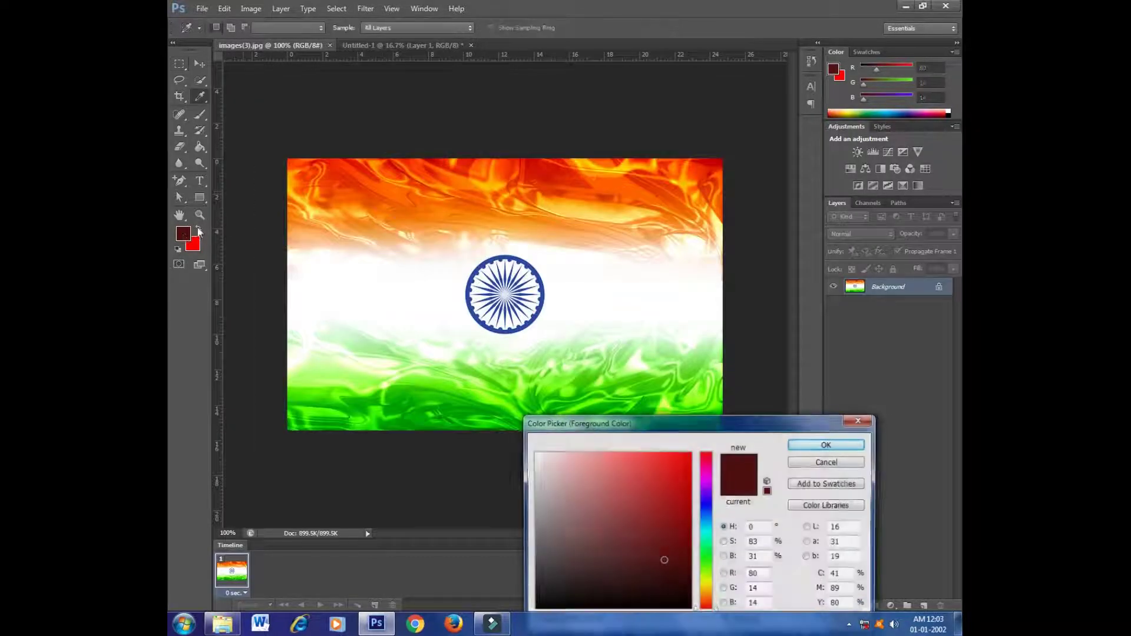
click(345, 192)
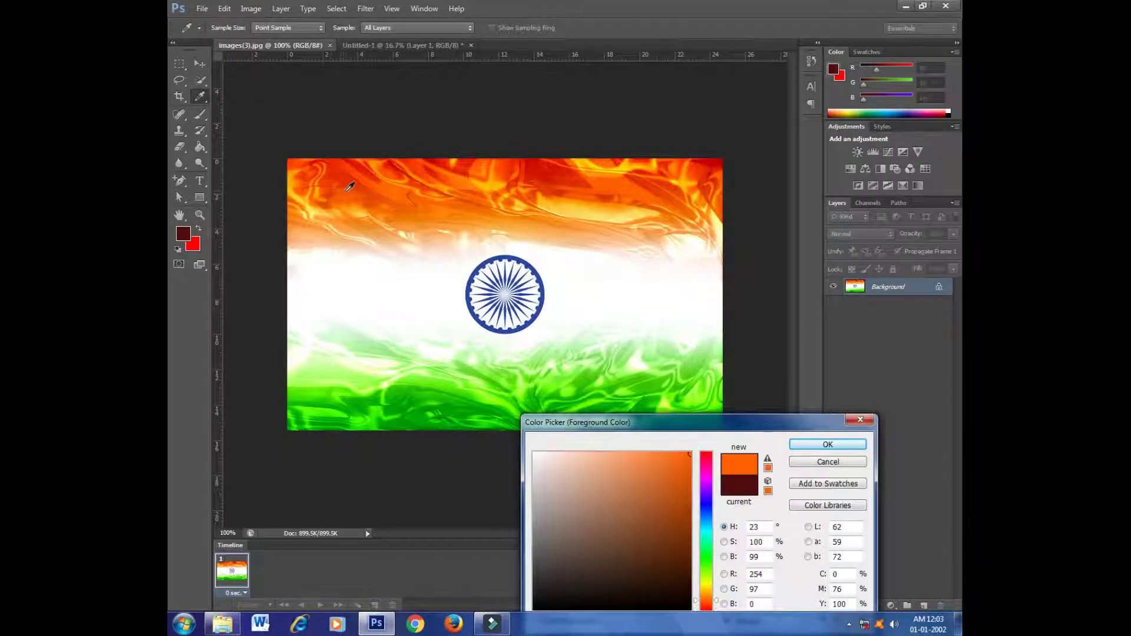
click(828, 445)
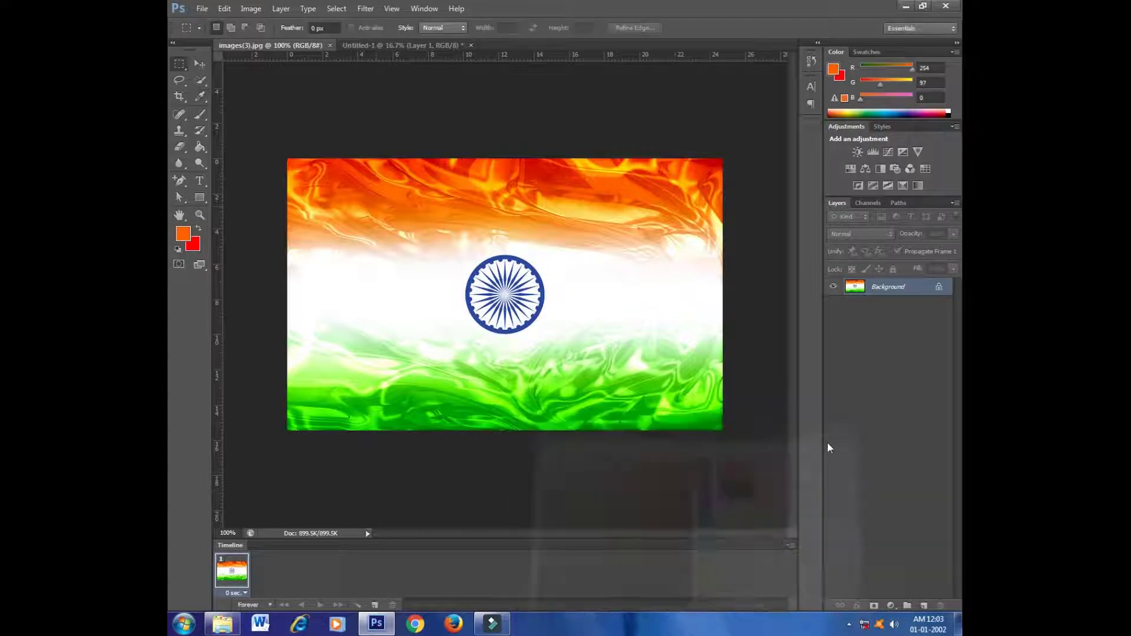
click(372, 46)
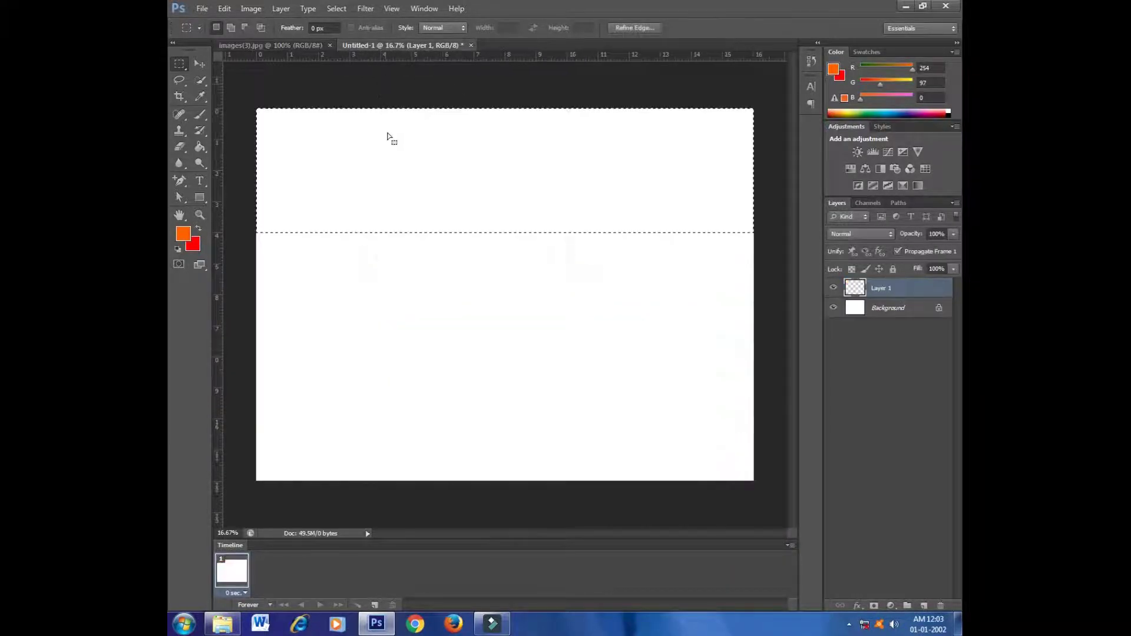
Give Layer 1 an orange Color Overlay, fill the top band orange, and deselect.
click(855, 606)
click(875, 537)
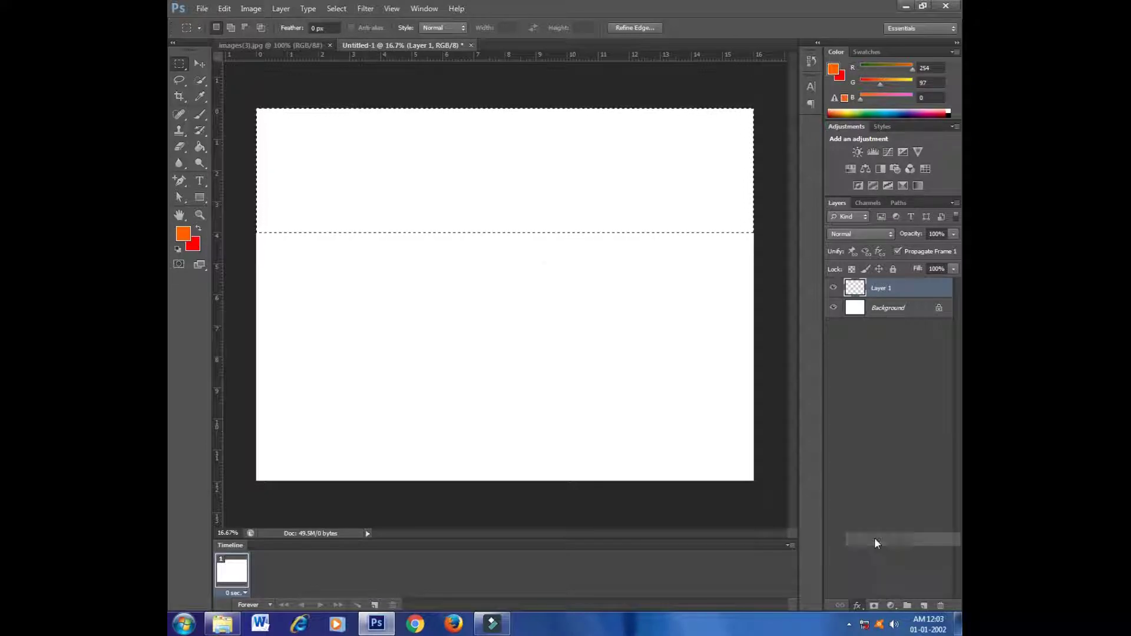
click(788, 312)
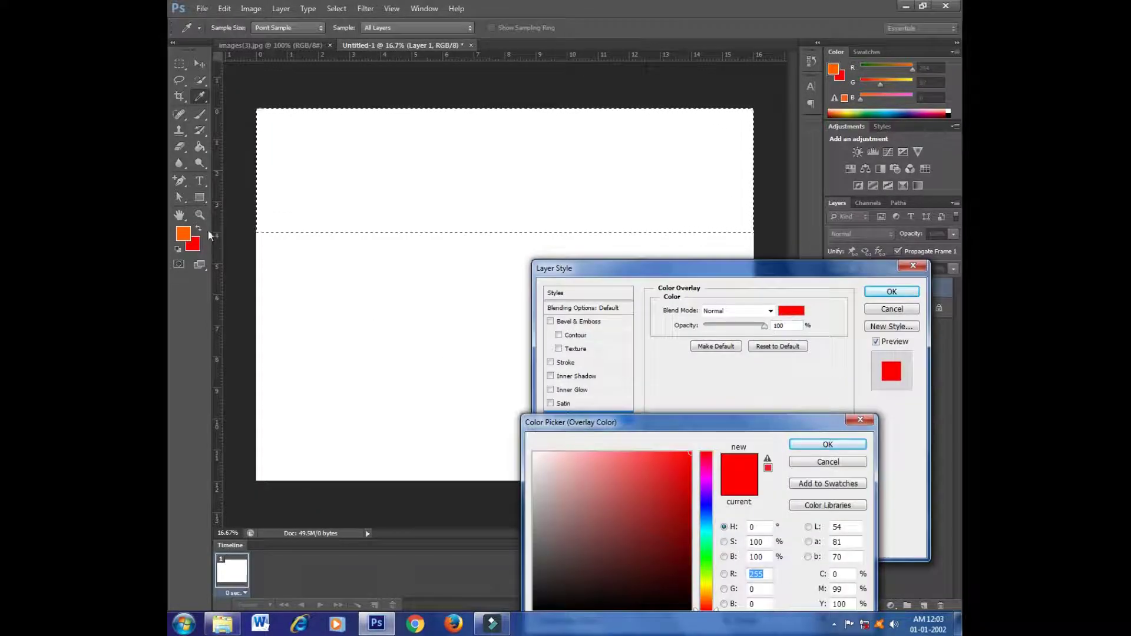
click(182, 233)
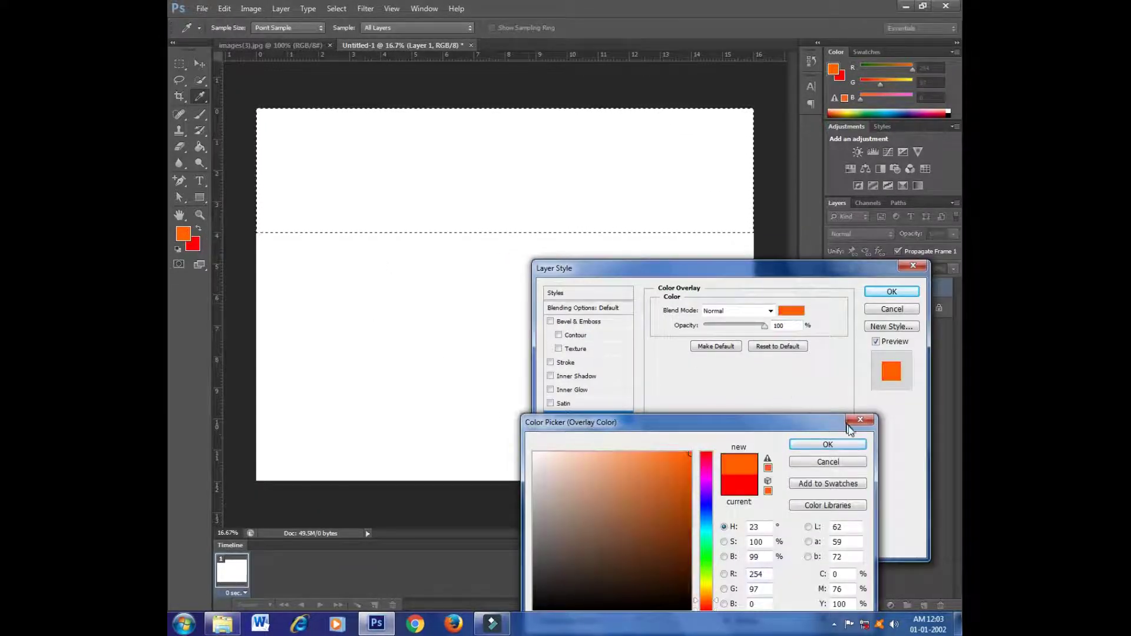
click(828, 444)
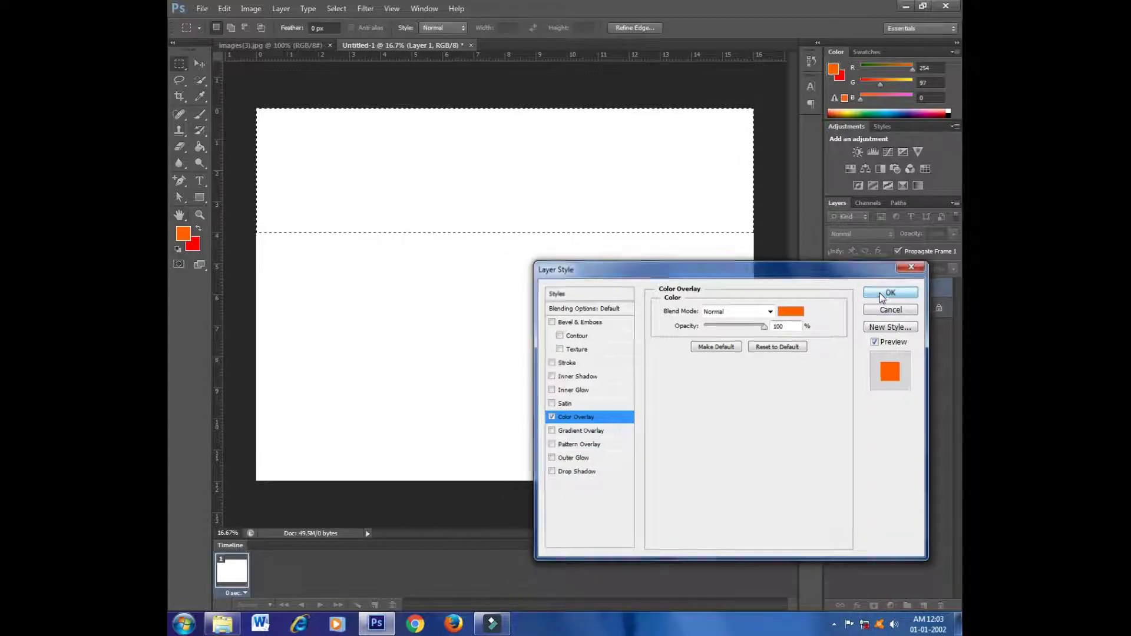
click(881, 295)
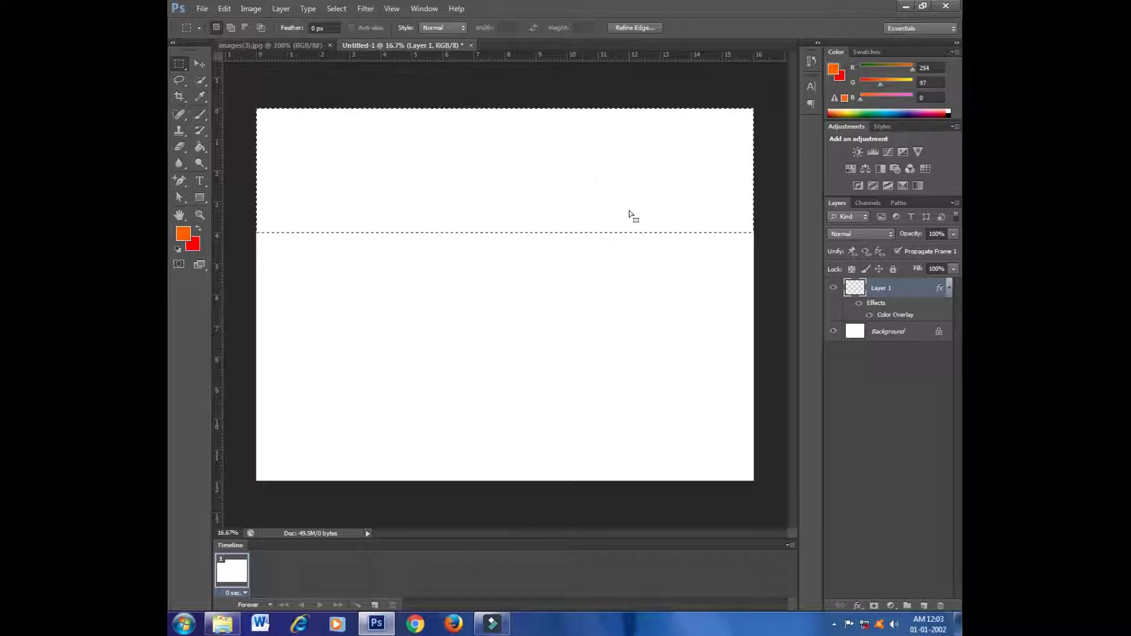
key(alt+BackSpace)
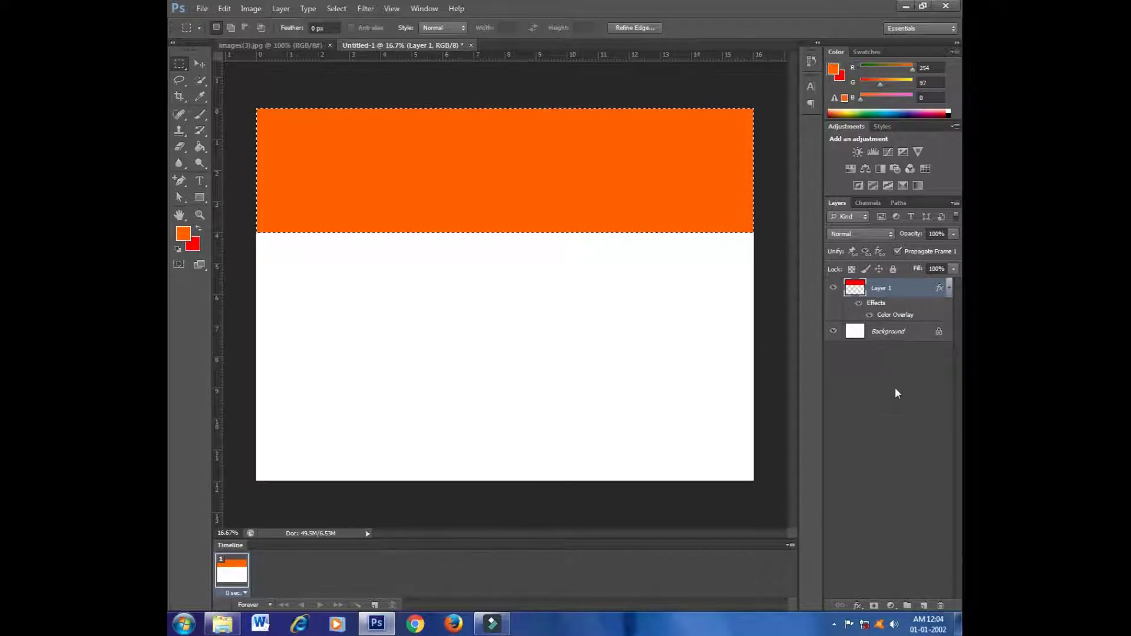
click(588, 321)
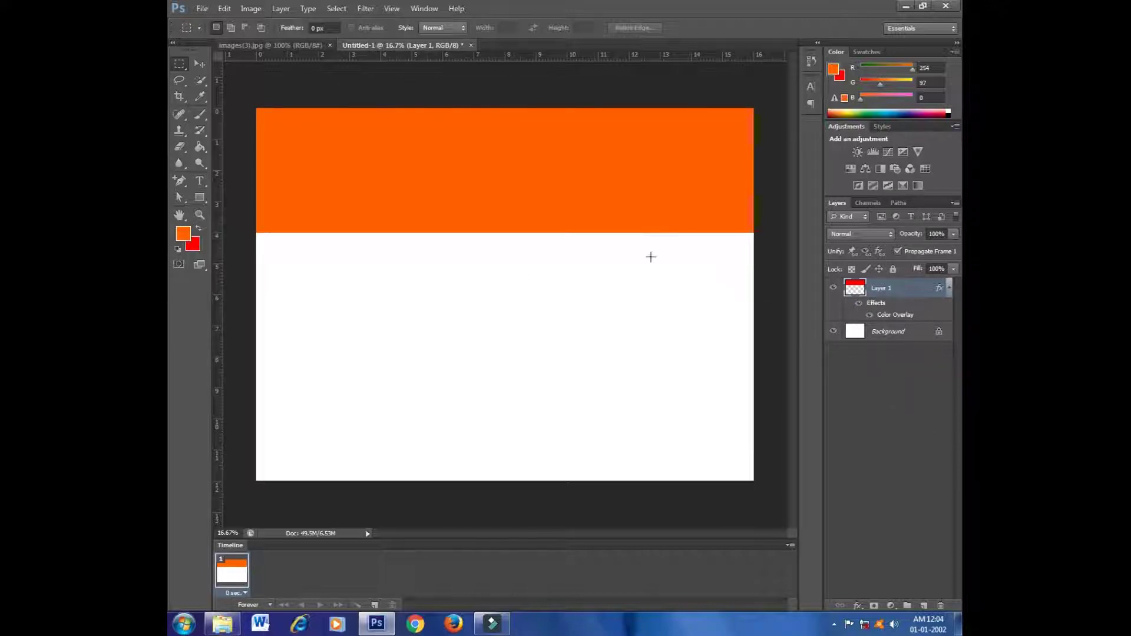
Duplicate Layer 1 as Layer 1 copy.
click(225, 9)
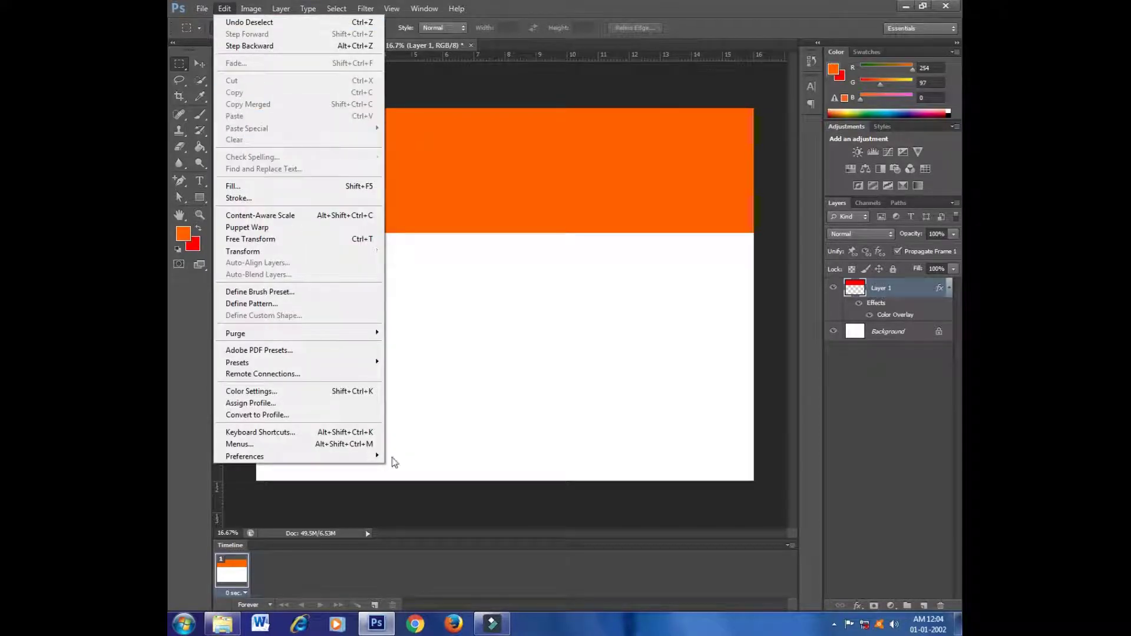
right_click(882, 301)
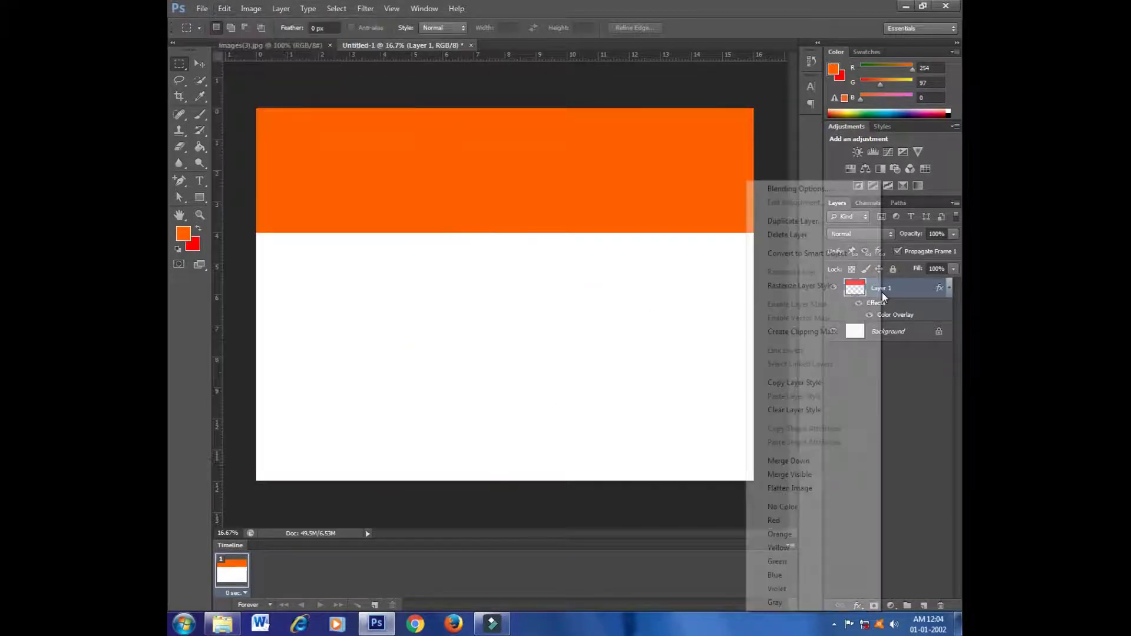
click(780, 223)
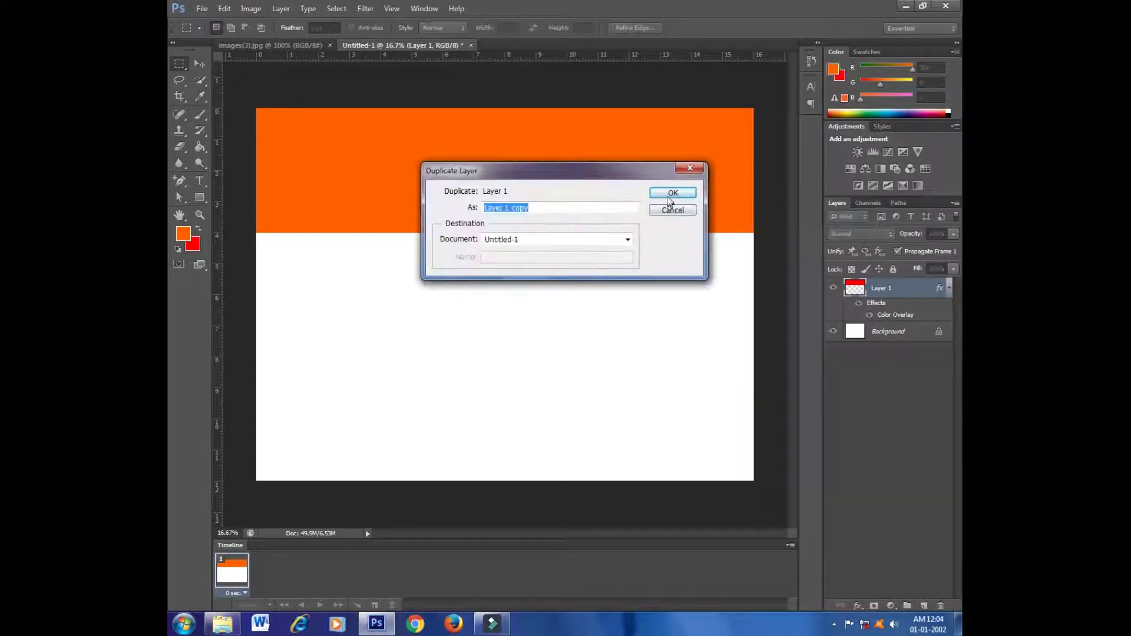
click(668, 197)
Move the copied band flush to the bottom, and Alt-drag another copy over the middle.
click(200, 63)
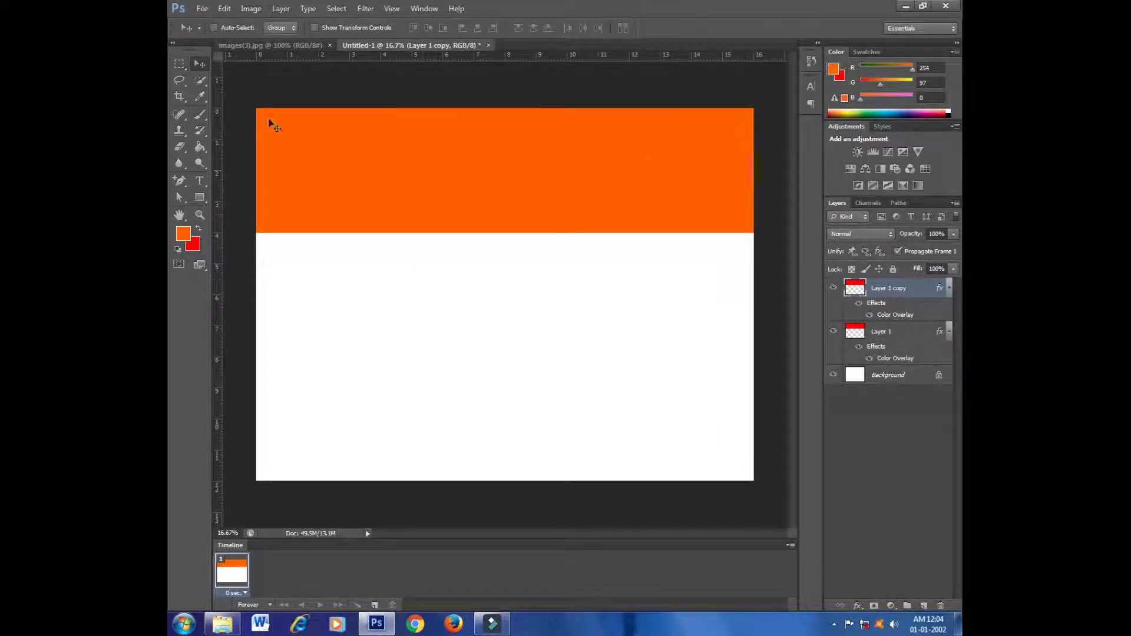
mouse_move(422, 245)
mouse_down()
mouse_move(407, 412)
mouse_move(448, 443)
mouse_move(482, 415)
mouse_up()
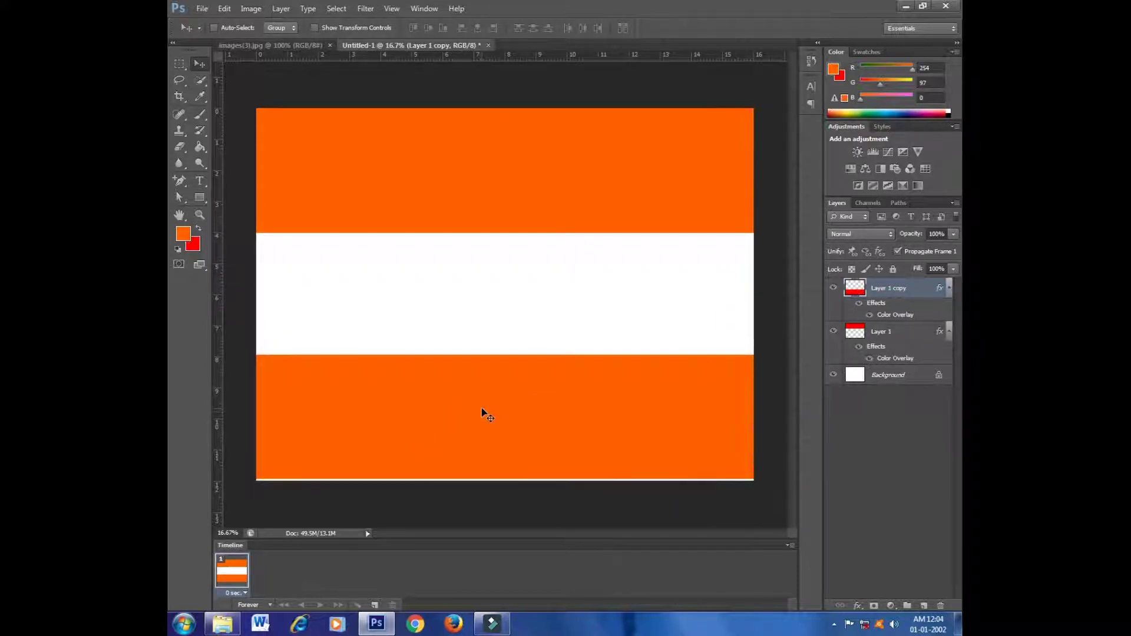
key(shift+Down)
key(shift+Down)
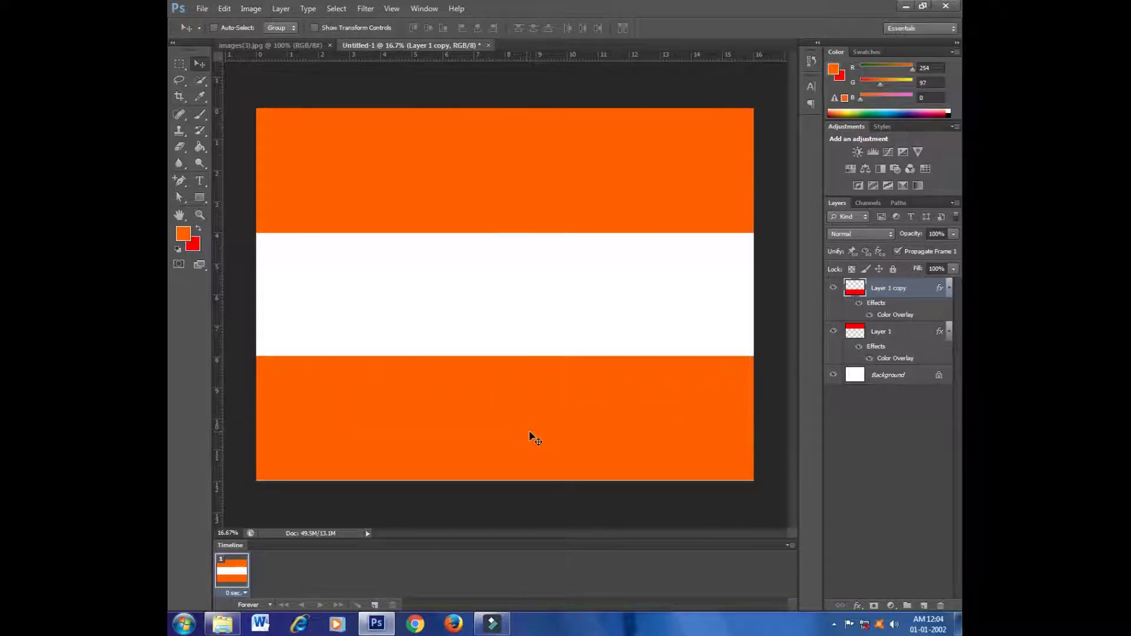
drag(530, 436, 529, 313)
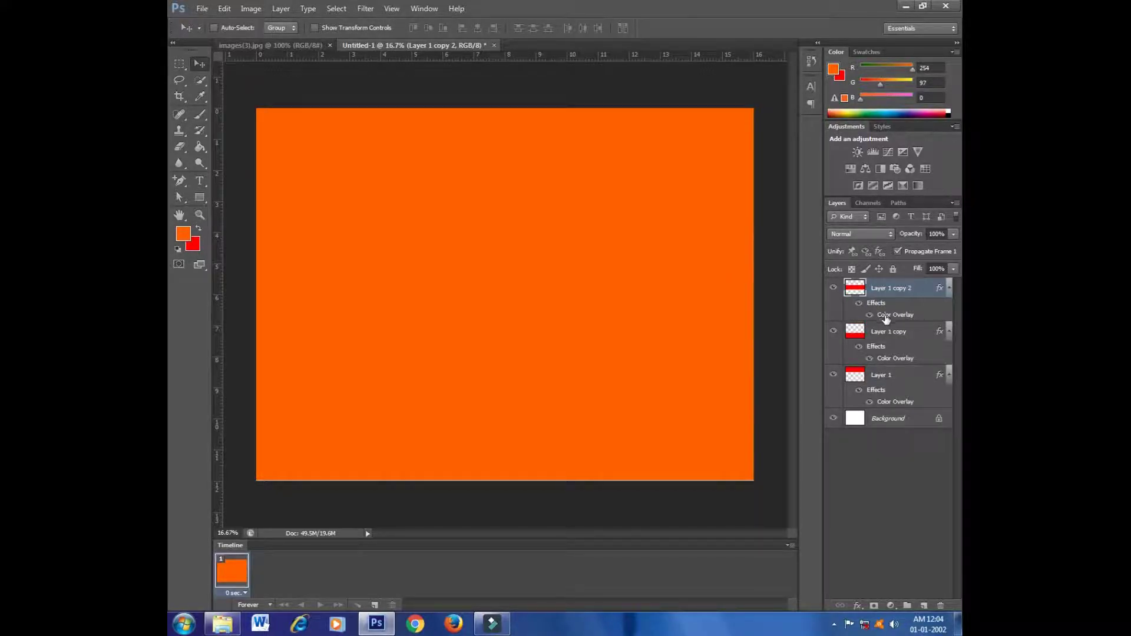
Change Layer 1 copy 2's Color Overlay to white for the middle stripe.
double_click(885, 319)
click(791, 312)
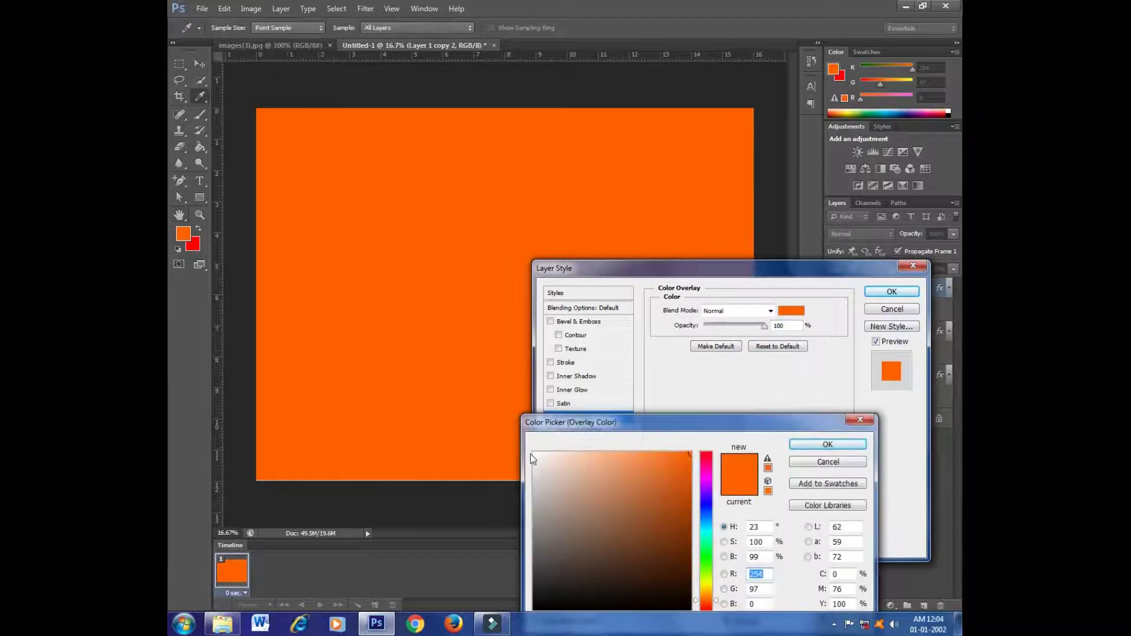
click(535, 455)
drag(563, 423, 475, 227)
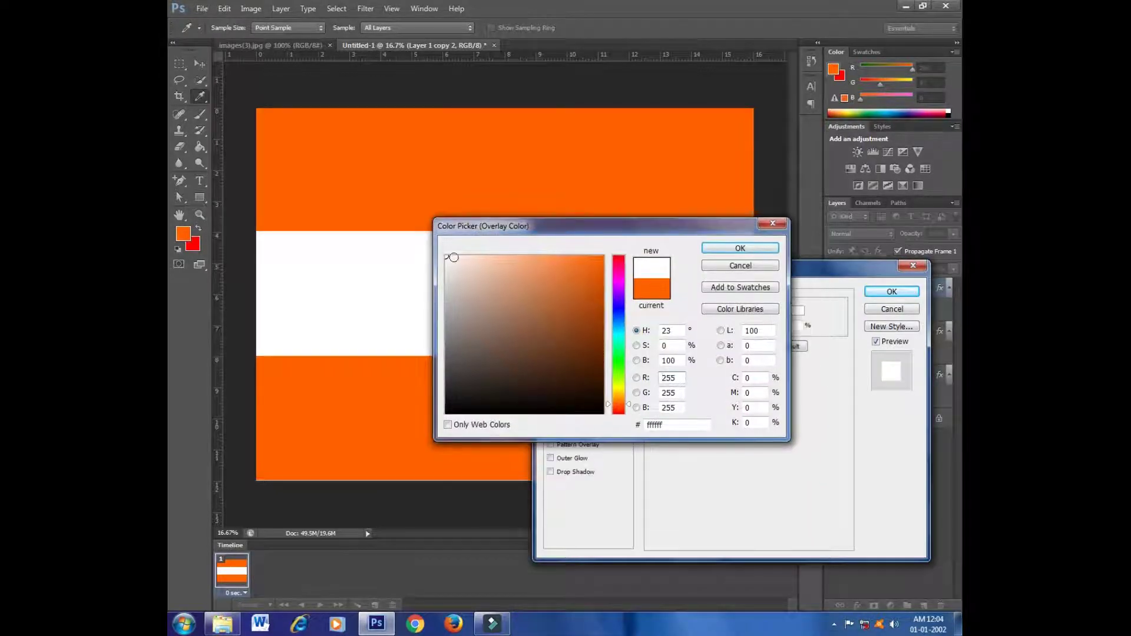
click(731, 253)
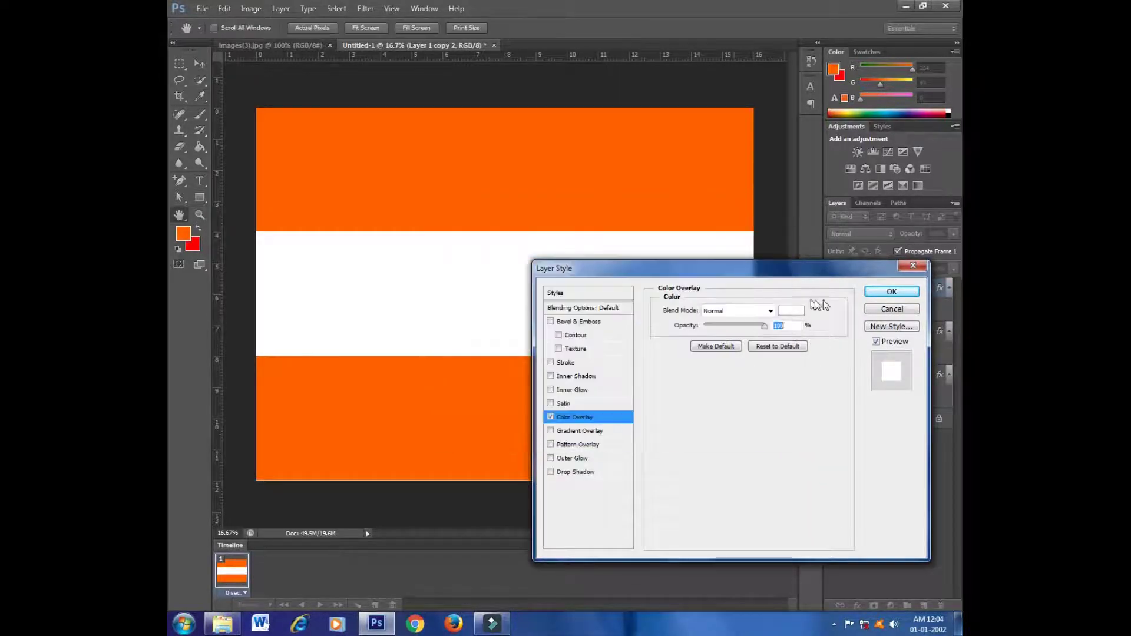
click(888, 293)
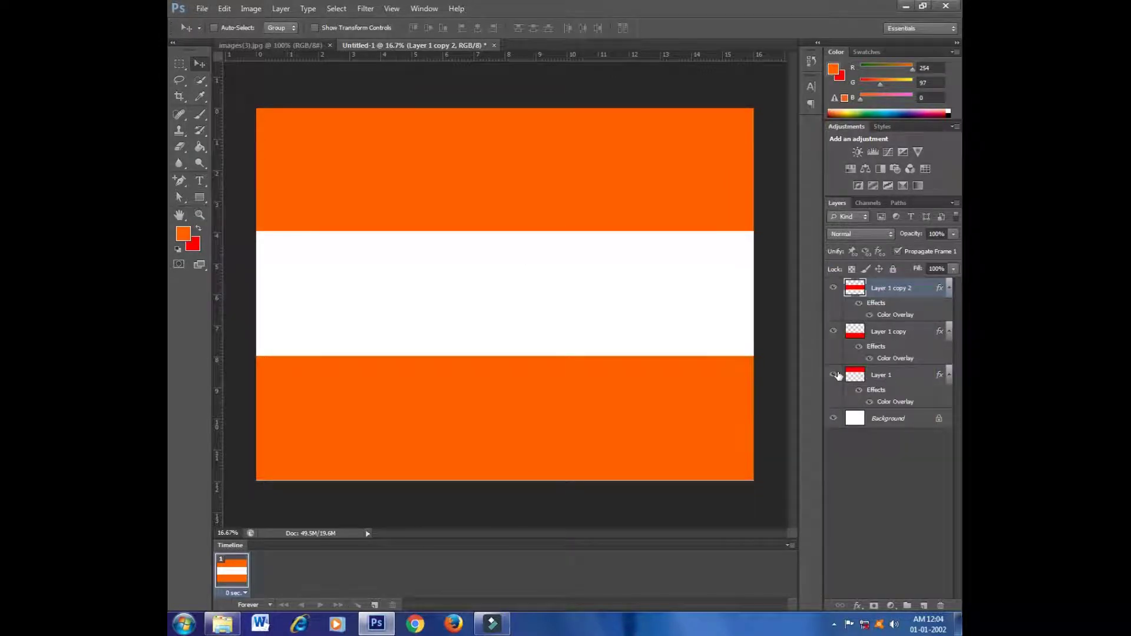
Identify the bottom stripe and change Layer 1 copy's Color Overlay to green.
click(834, 376)
click(834, 375)
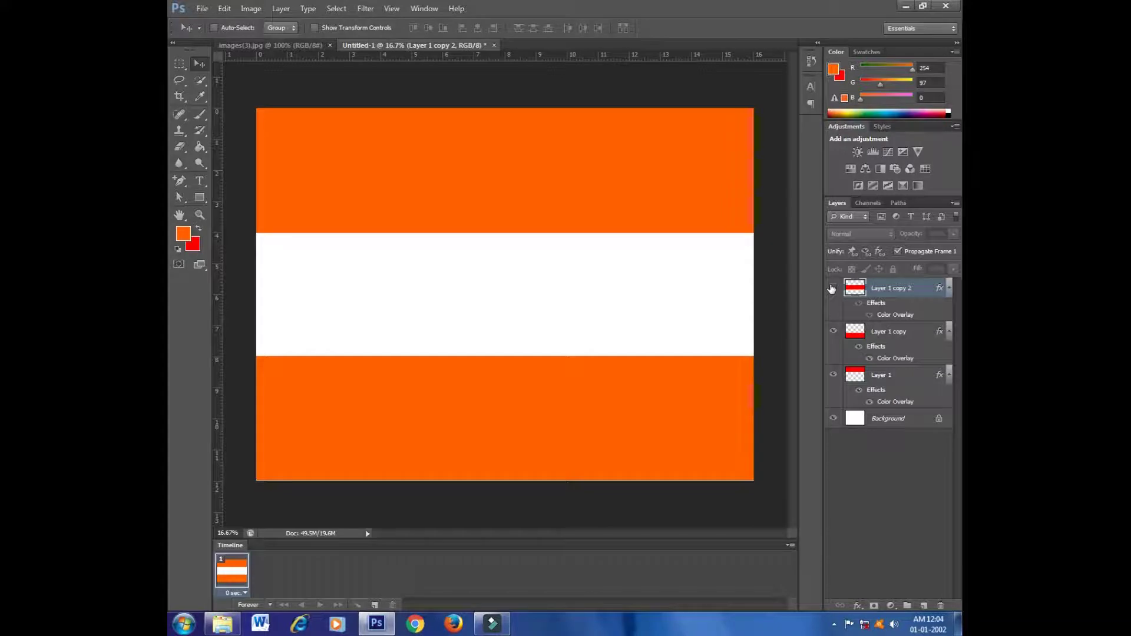
click(839, 333)
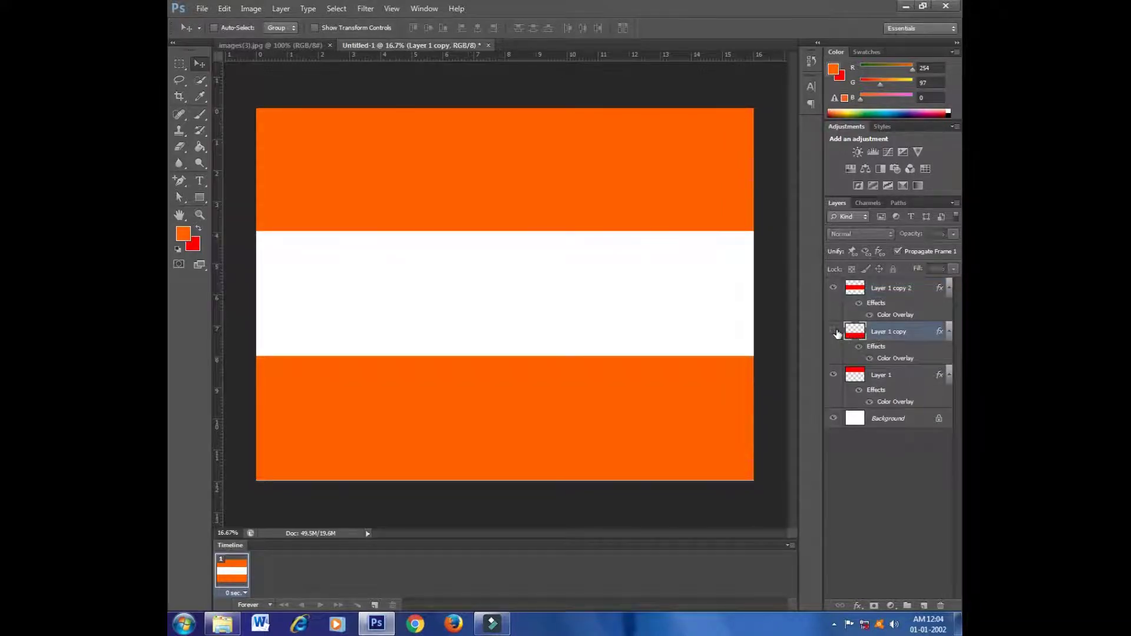
click(836, 332)
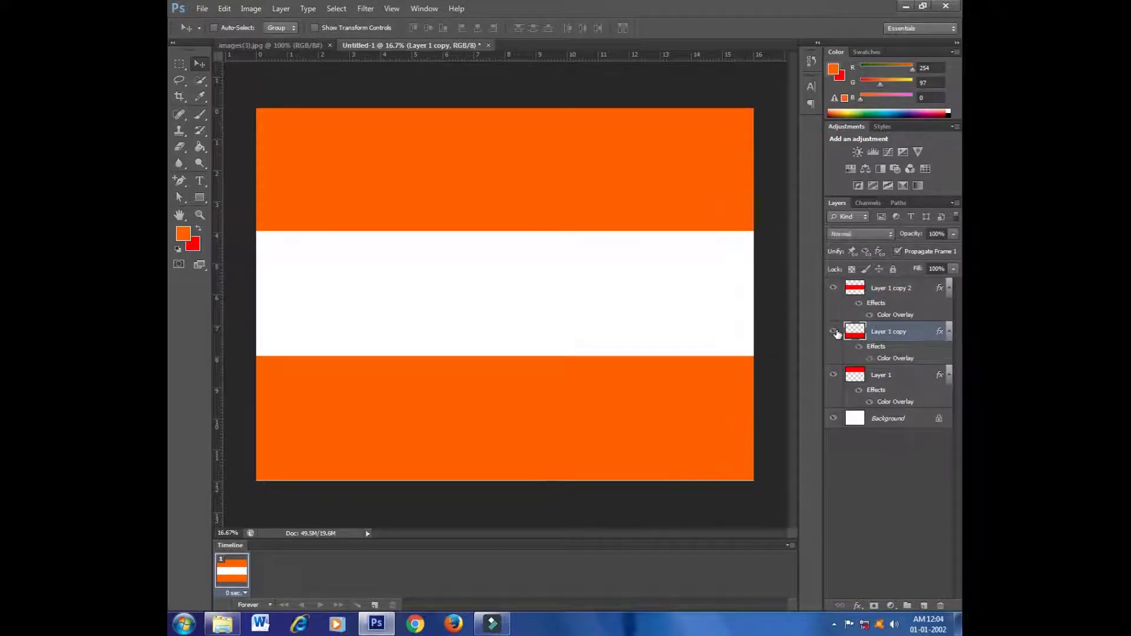
double_click(887, 359)
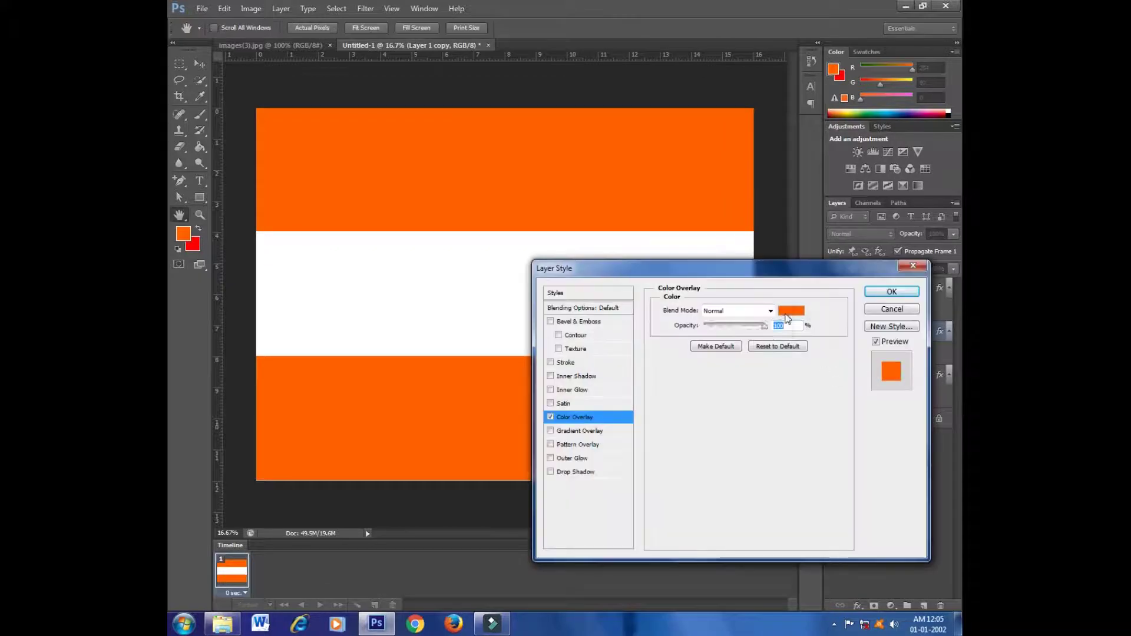
click(789, 312)
drag(619, 347, 618, 359)
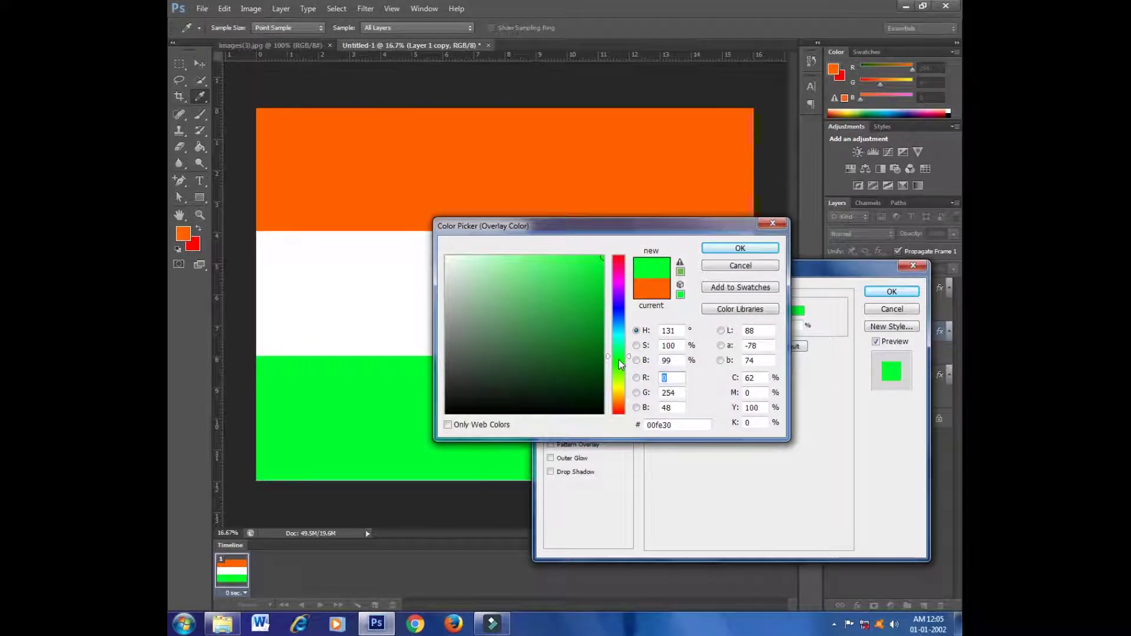
click(743, 249)
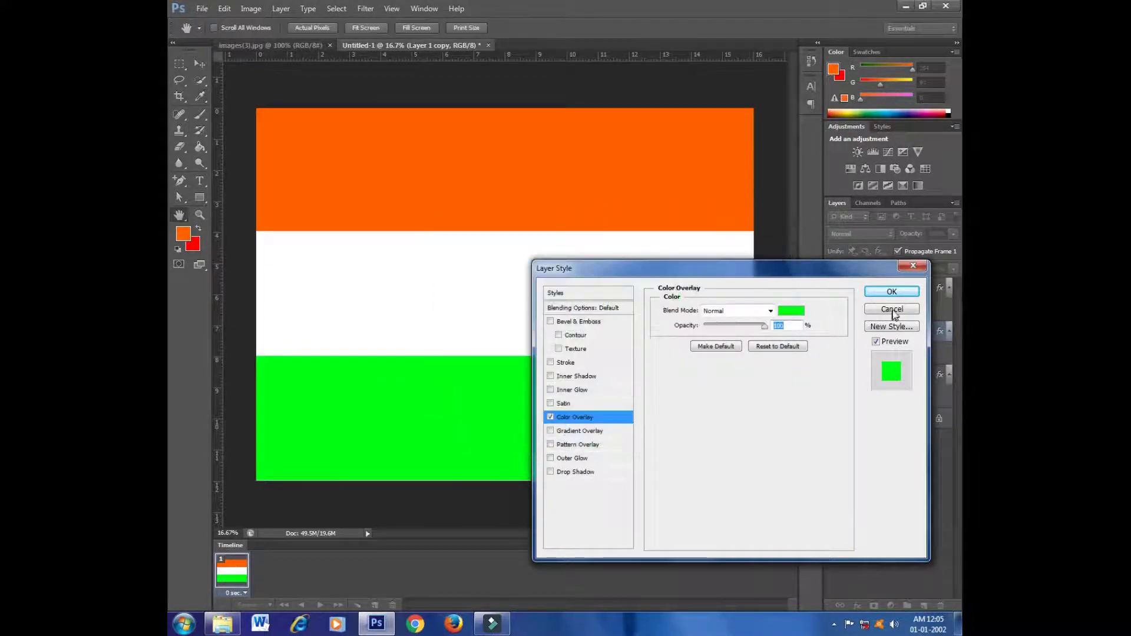
click(892, 292)
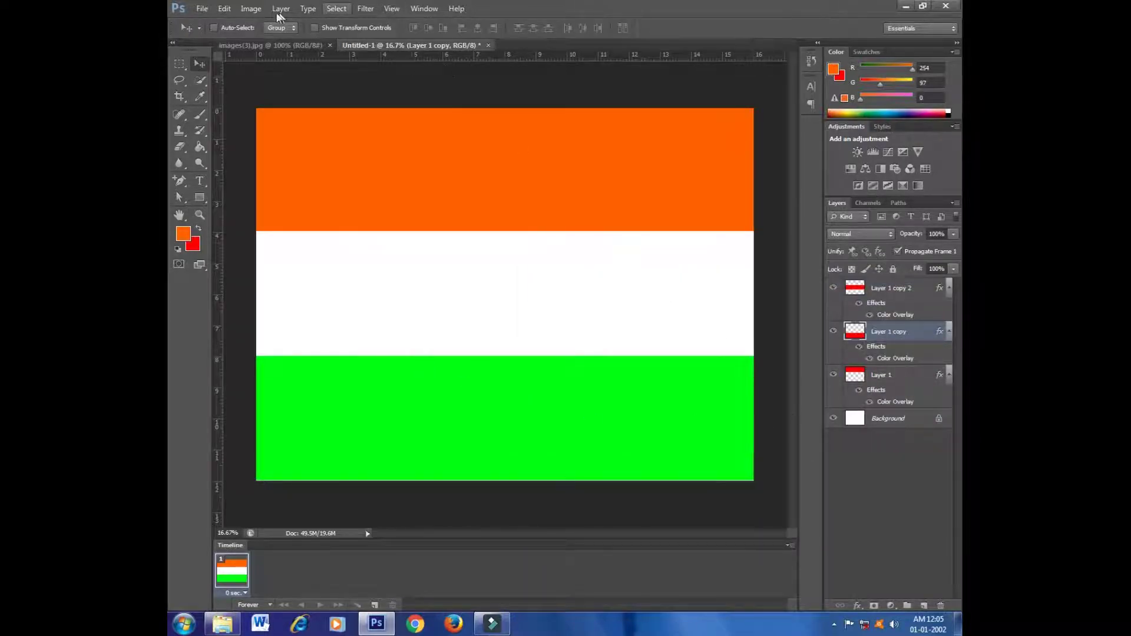
Define the orange, white and green canvas as a pattern named newflag.
click(225, 8)
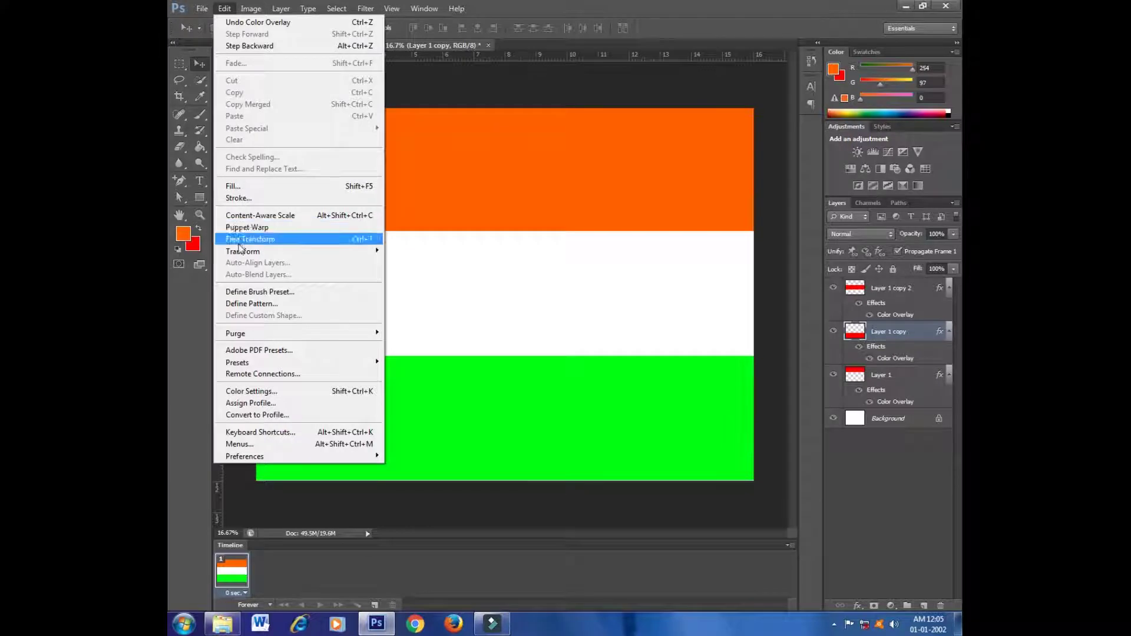
click(245, 304)
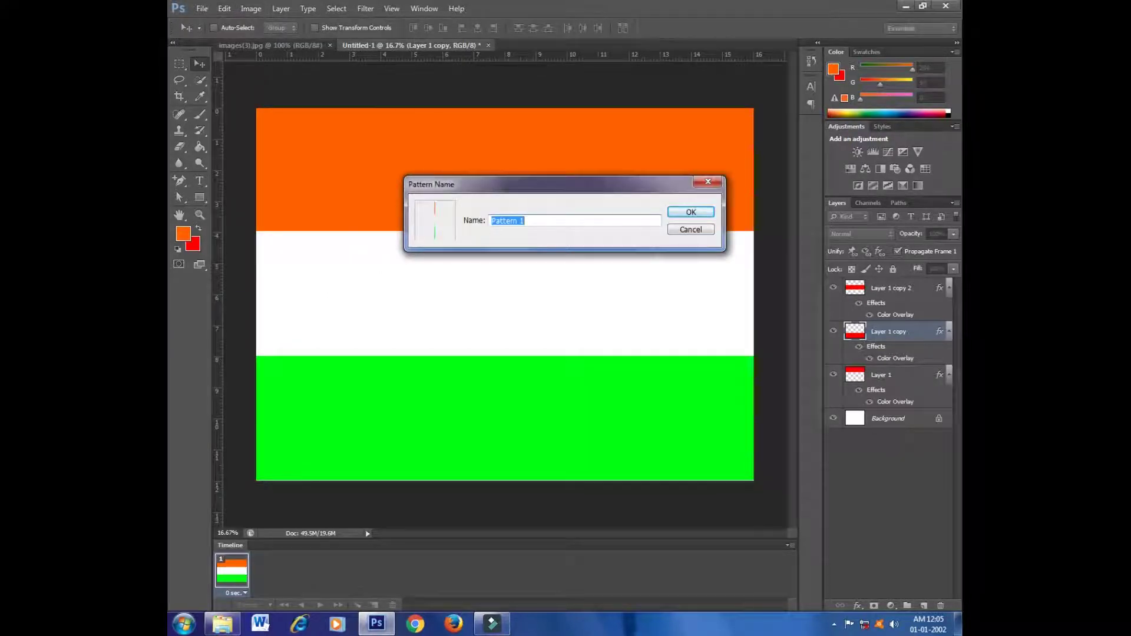
text(newflag)
click(705, 215)
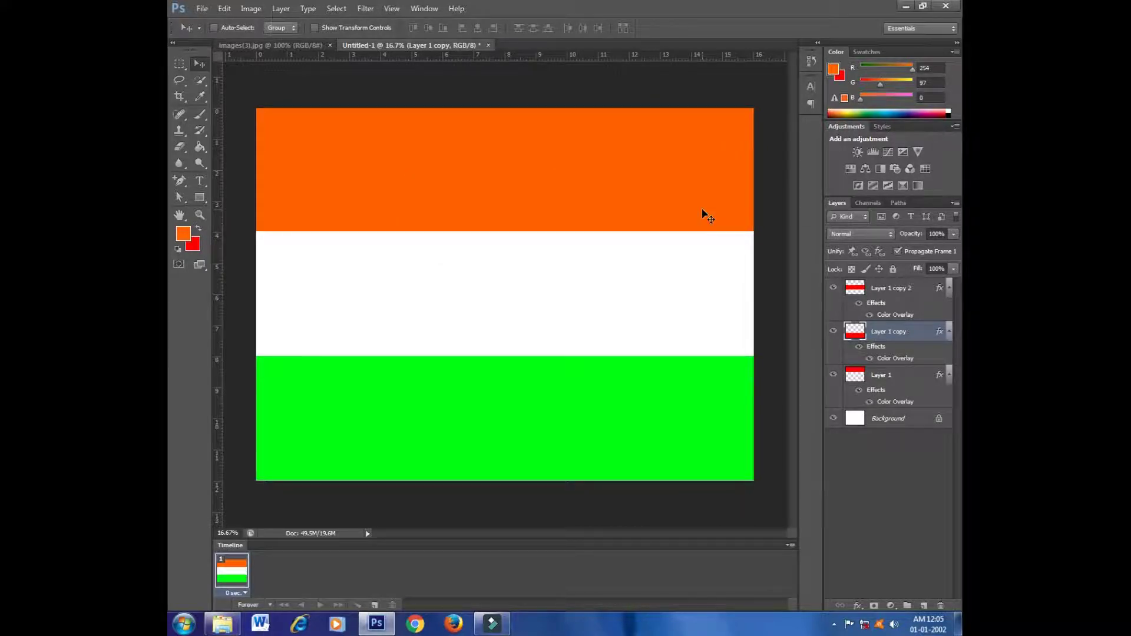
Close the stripe document without saving and create a new blank document.
click(294, 45)
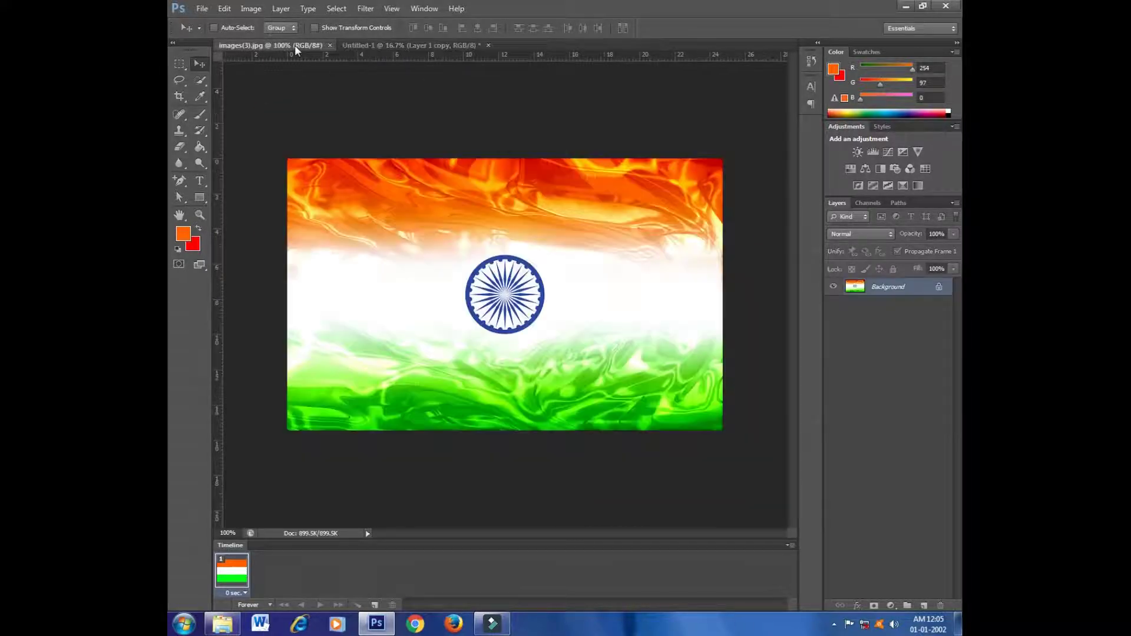
click(488, 44)
click(567, 237)
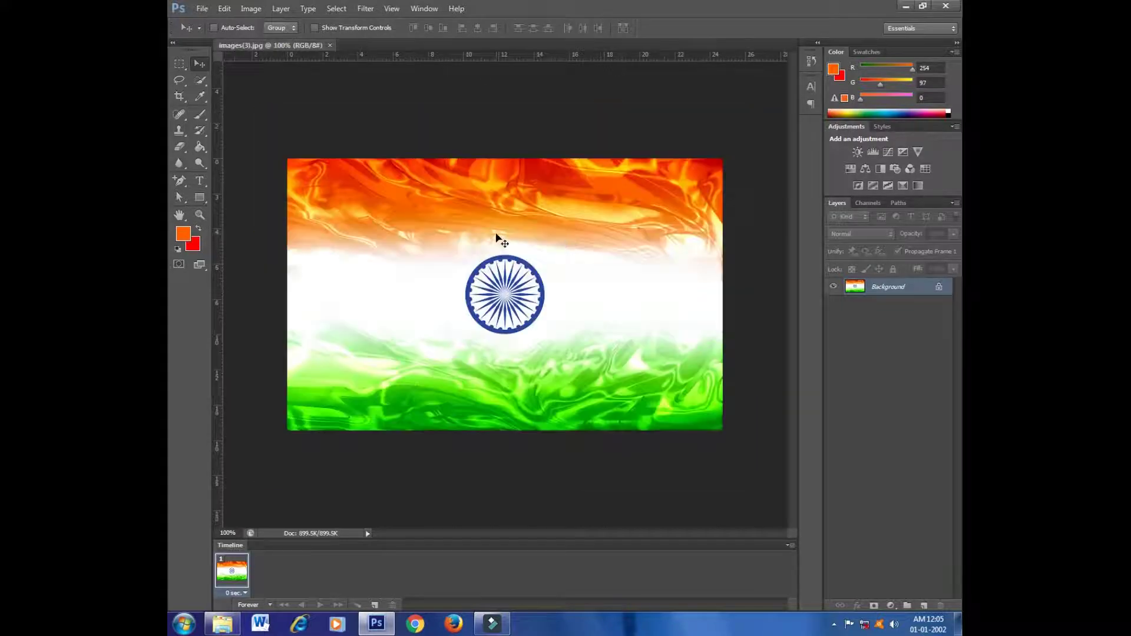
key(ctrl+n)
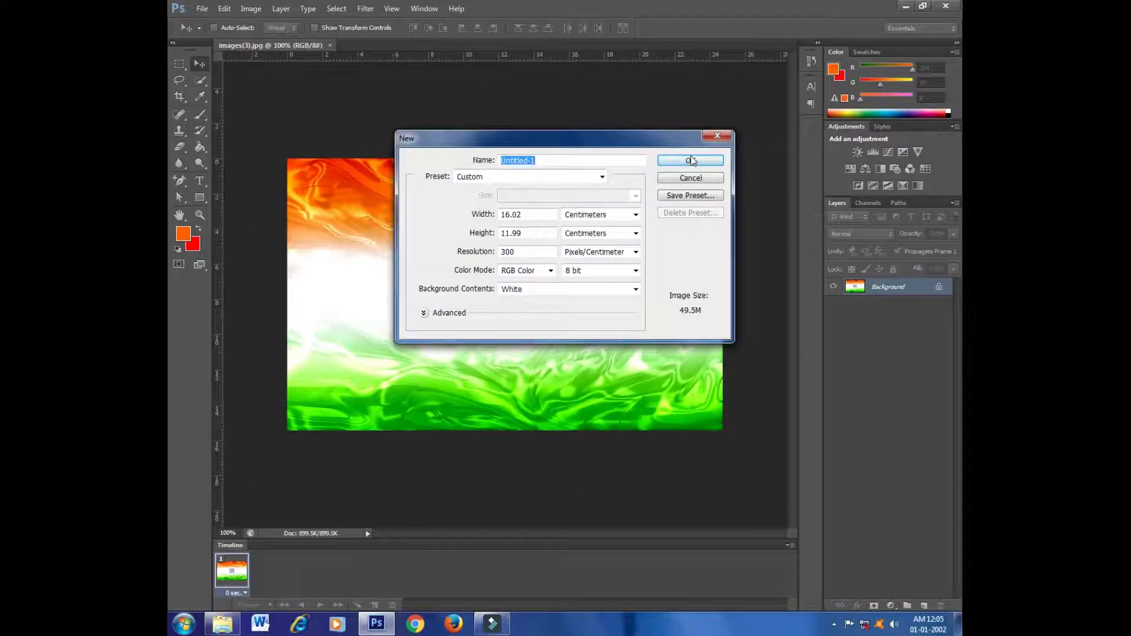
click(691, 162)
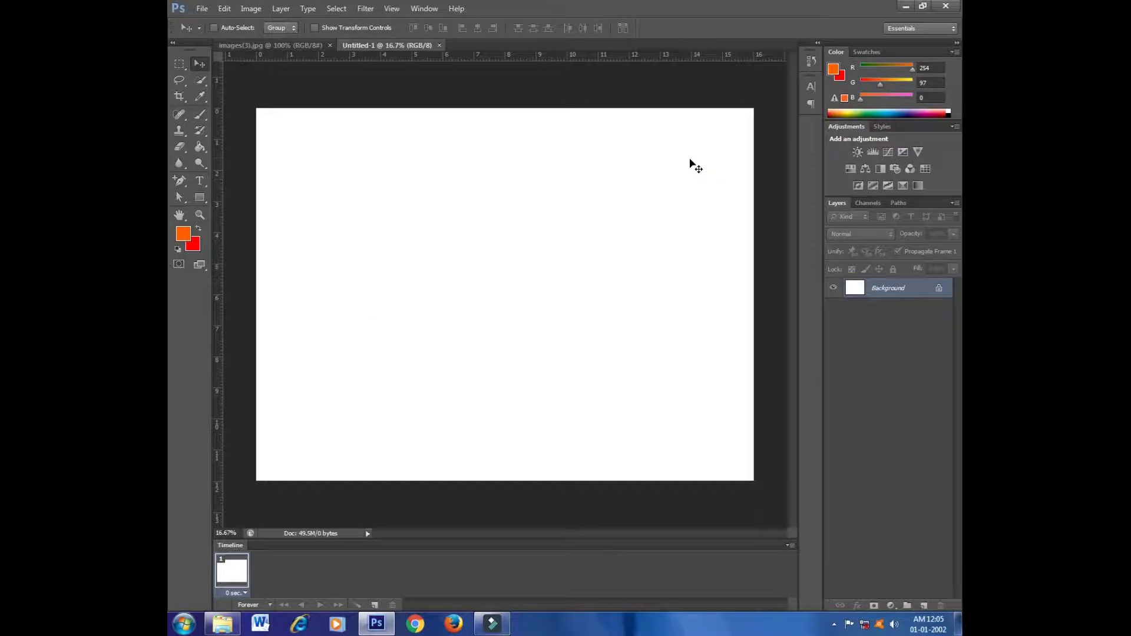
Type a black letter A near the canvas centre at 72 pt.
click(199, 180)
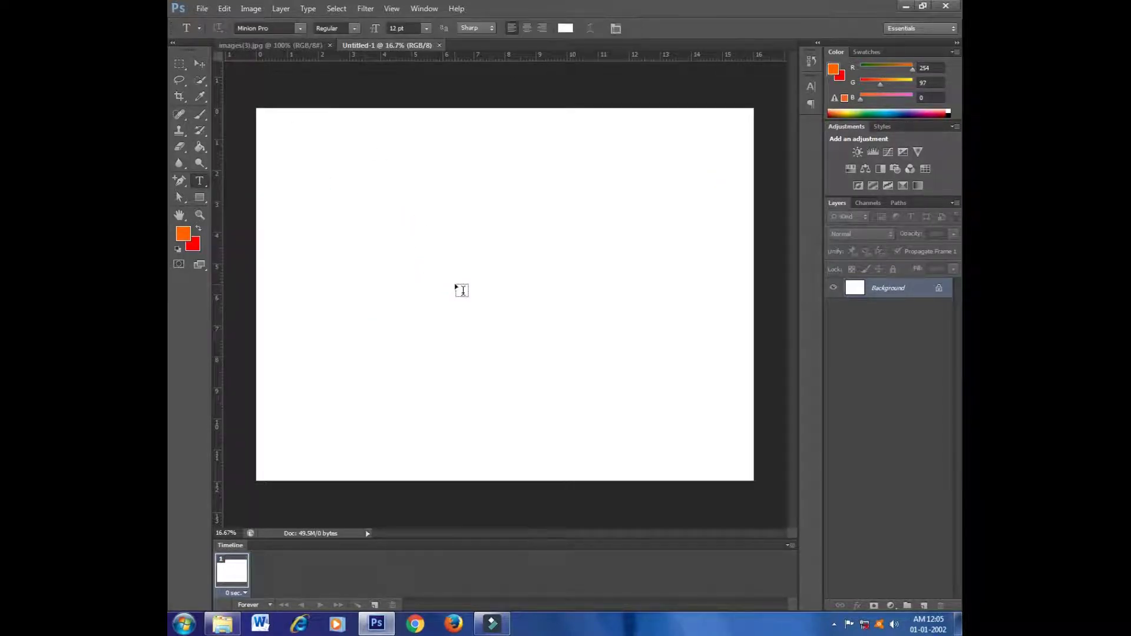
click(455, 283)
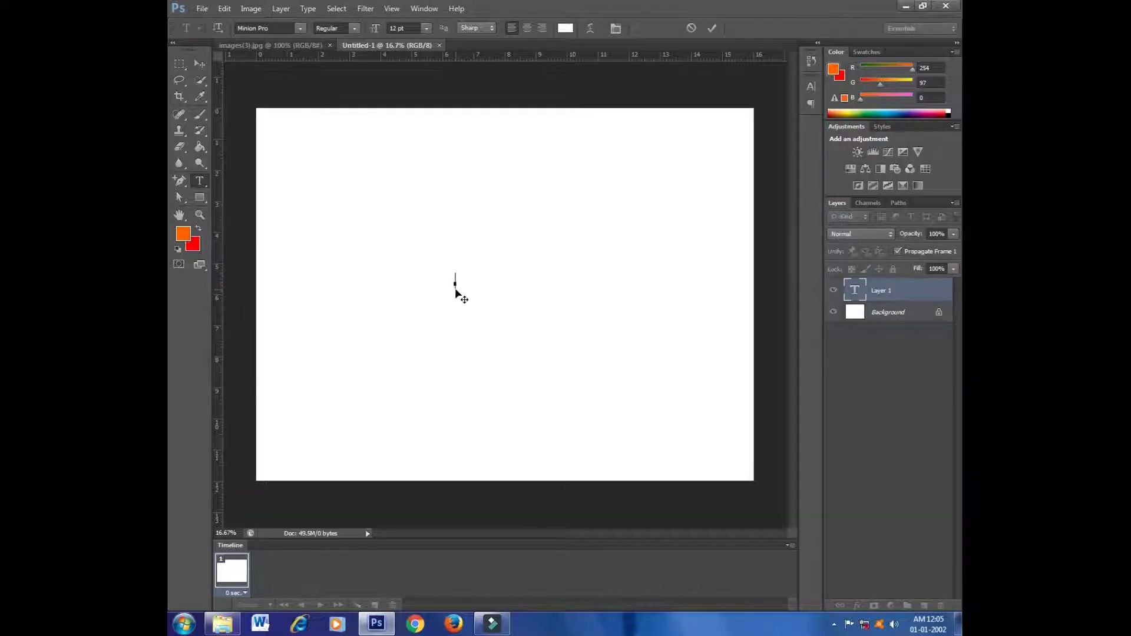
click(711, 28)
click(561, 29)
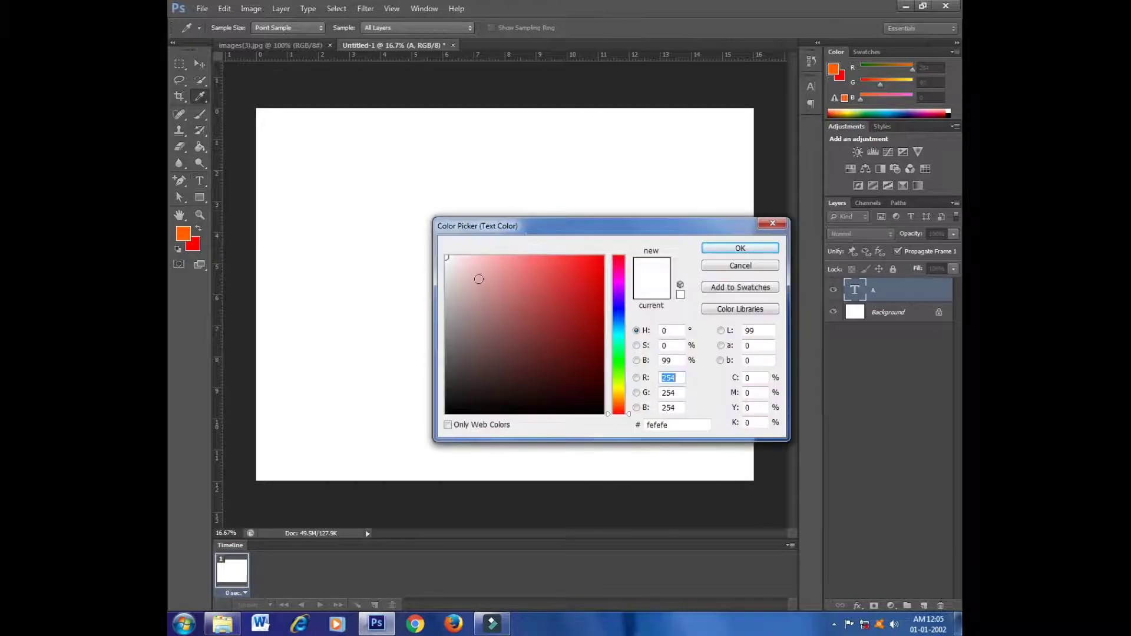
drag(443, 371, 441, 435)
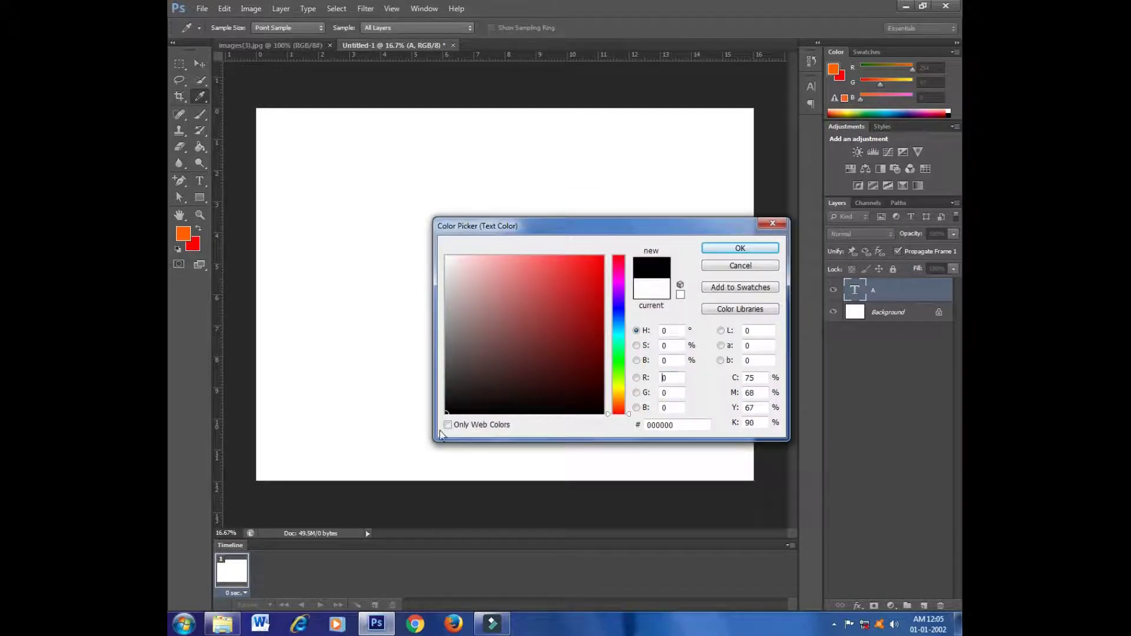
click(740, 248)
click(425, 28)
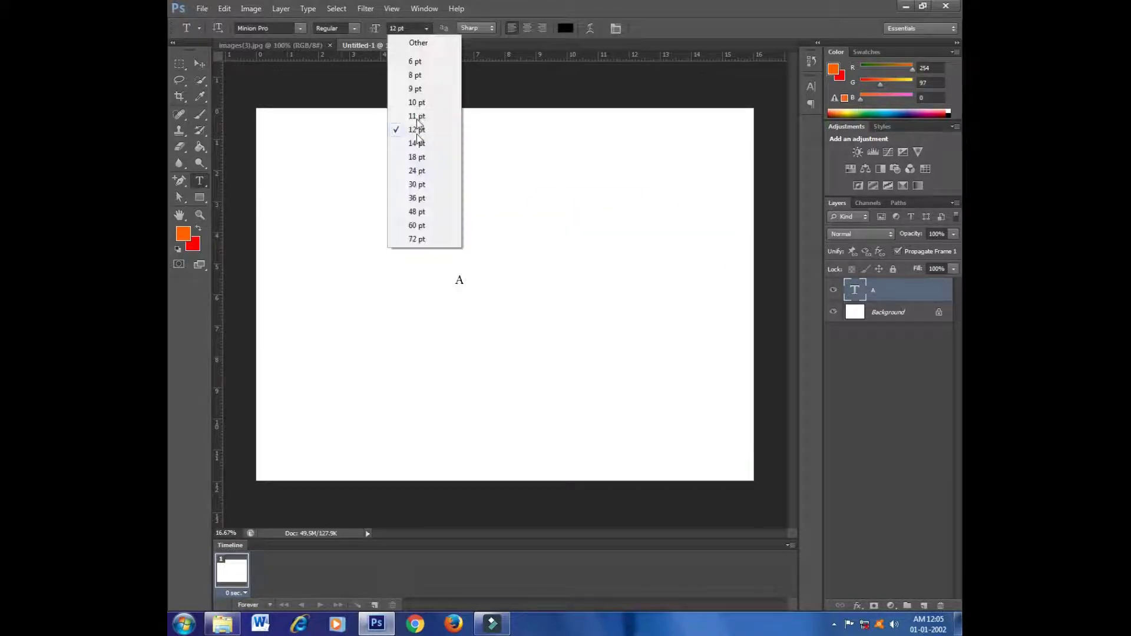
click(417, 239)
Scale the letter A up to about 427%.
key(ctrl+t)
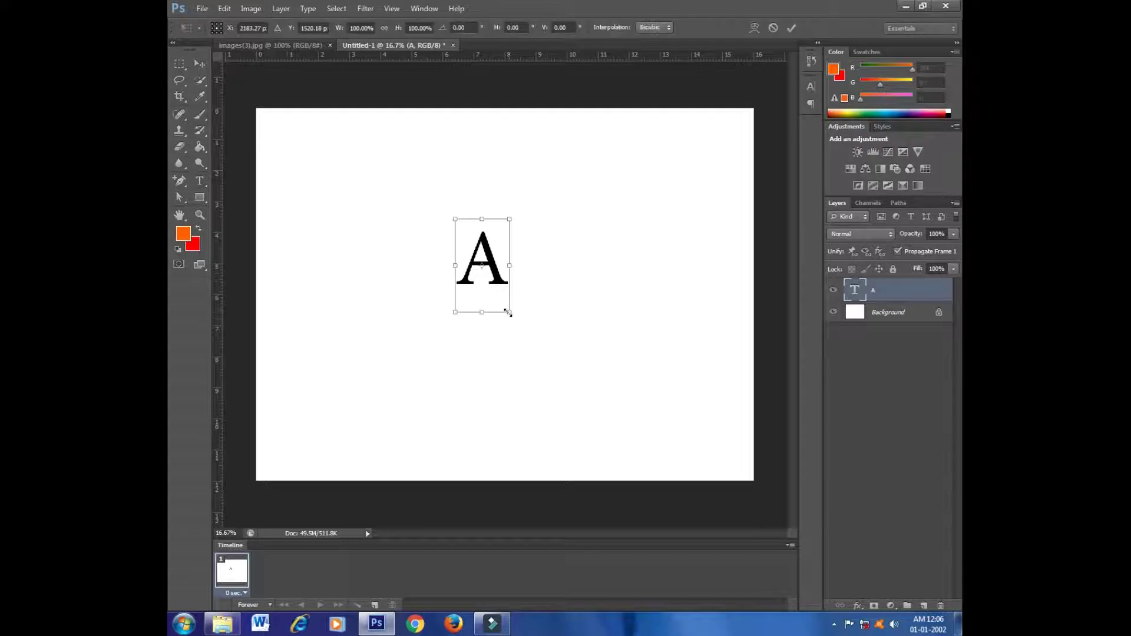
drag(509, 313, 588, 446)
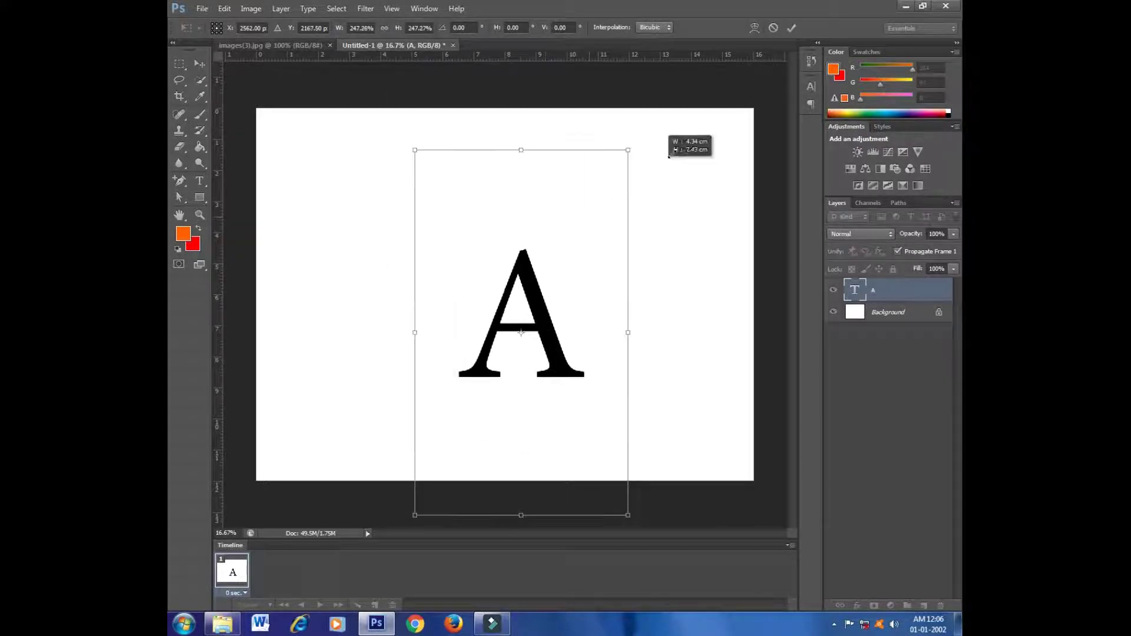
drag(590, 217, 638, 133)
key(Return)
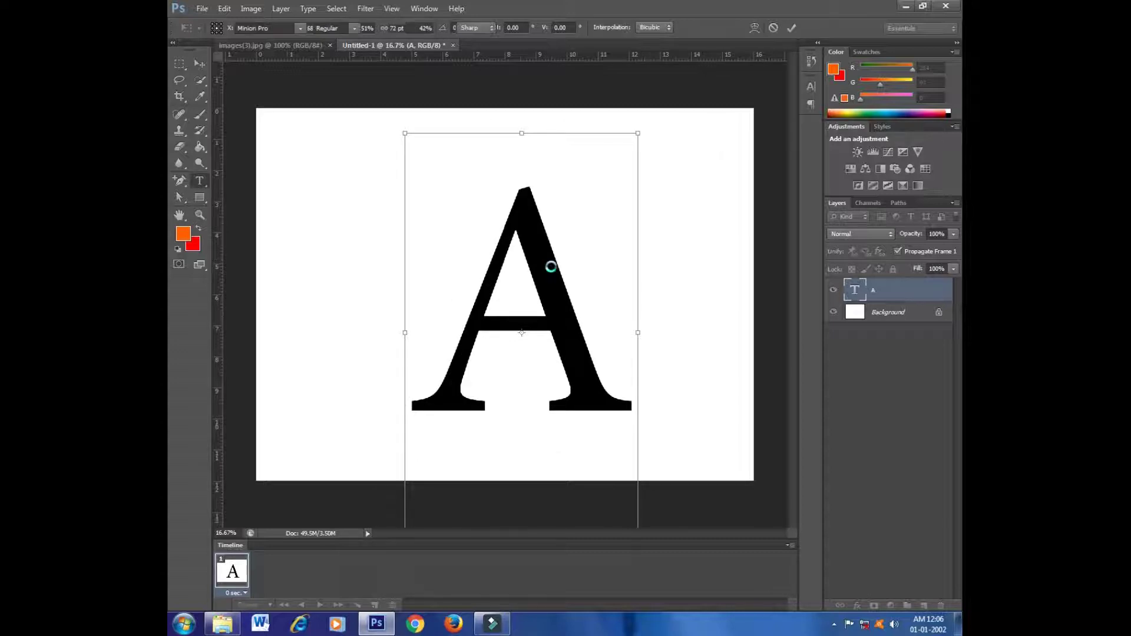
Try Nueva Std Condensed, Rockwell Extra Bold and Wide Latin on the letter A.
click(299, 29)
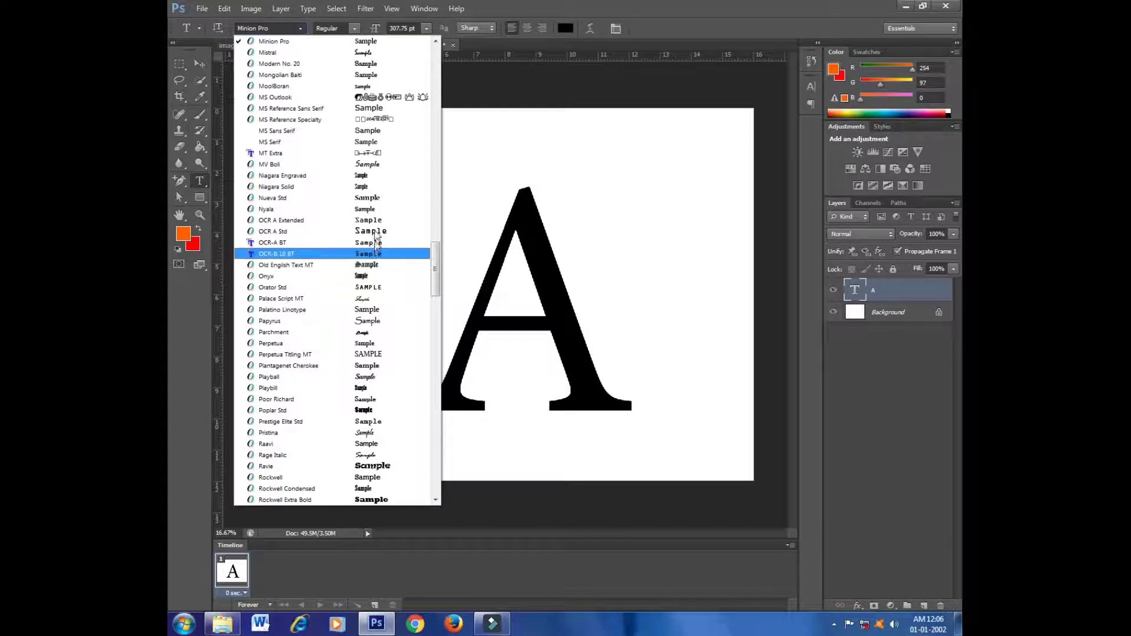
click(375, 201)
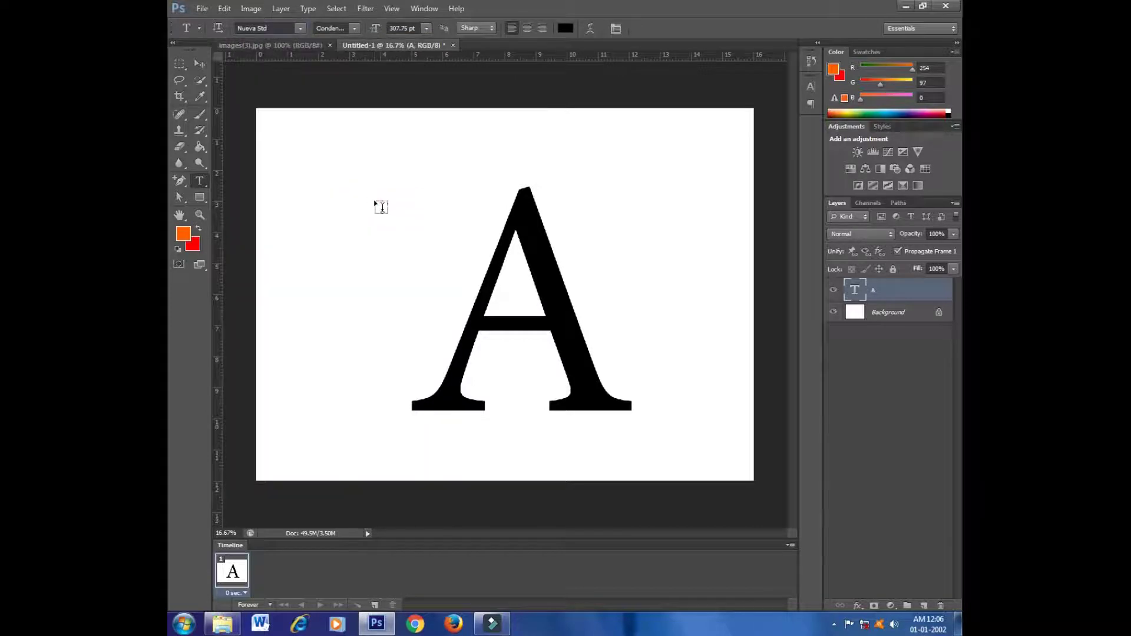
click(300, 29)
click(330, 344)
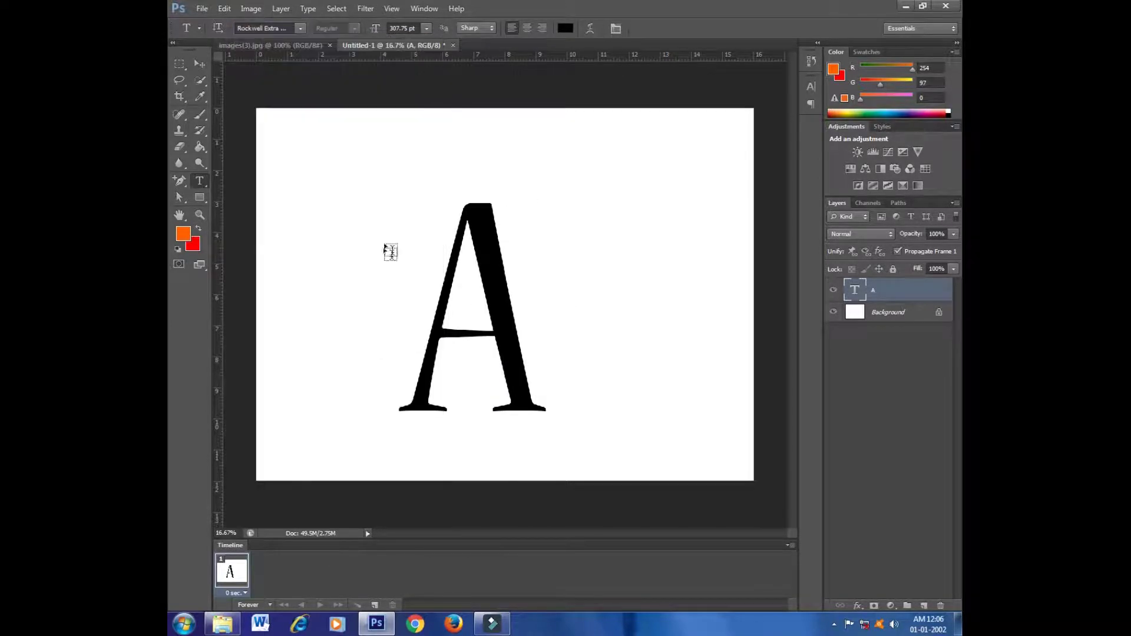
click(300, 28)
scroll(393, 341, down, 5)
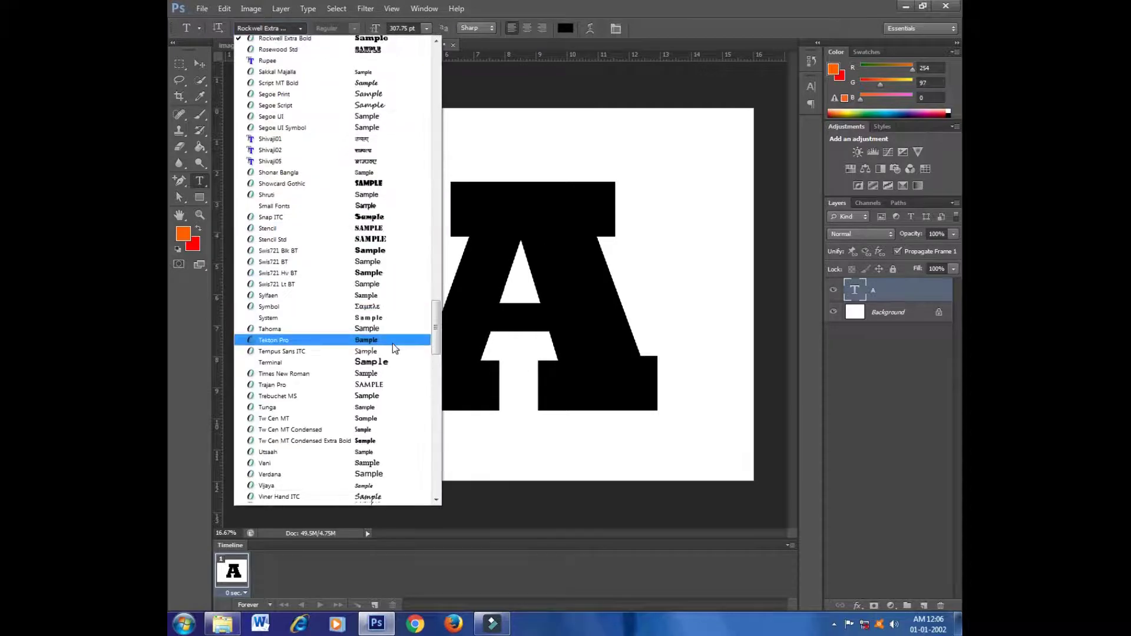
scroll(392, 342, down, 5)
click(377, 421)
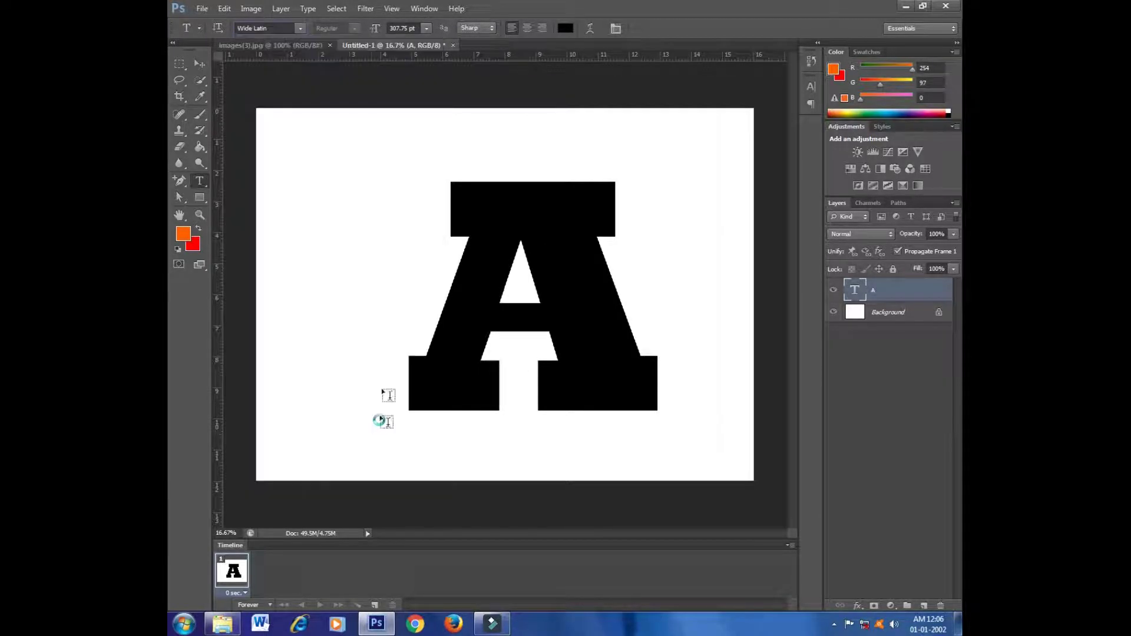
Try Tw Cen MT and then Verdana on the letter A.
click(300, 28)
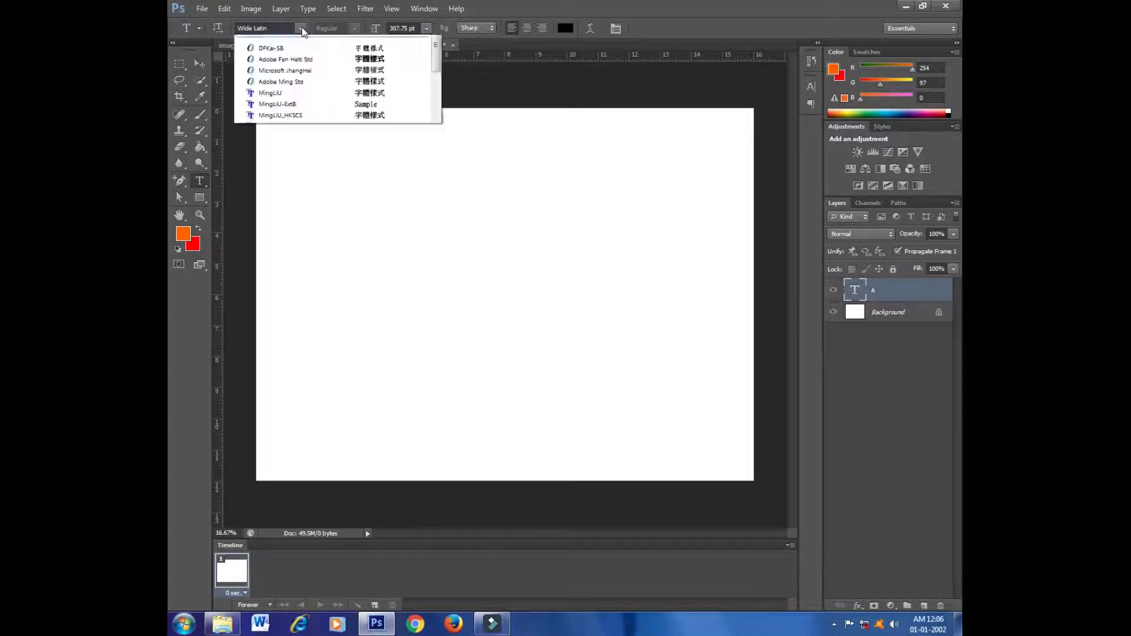
scroll(382, 321, up, 5)
scroll(382, 321, up, 5)
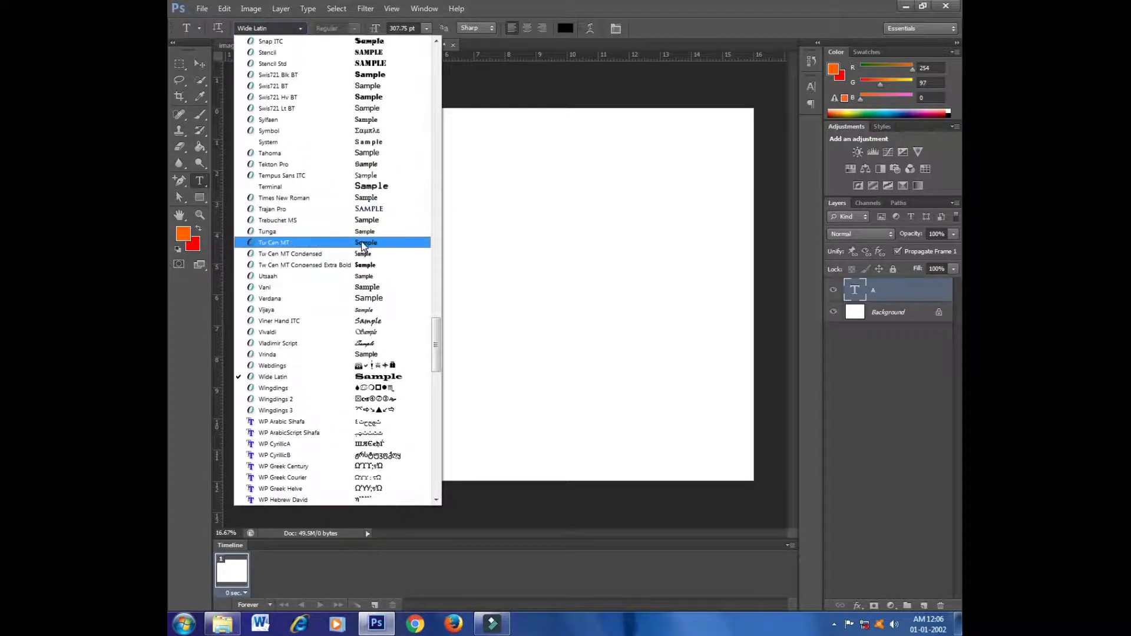
click(365, 243)
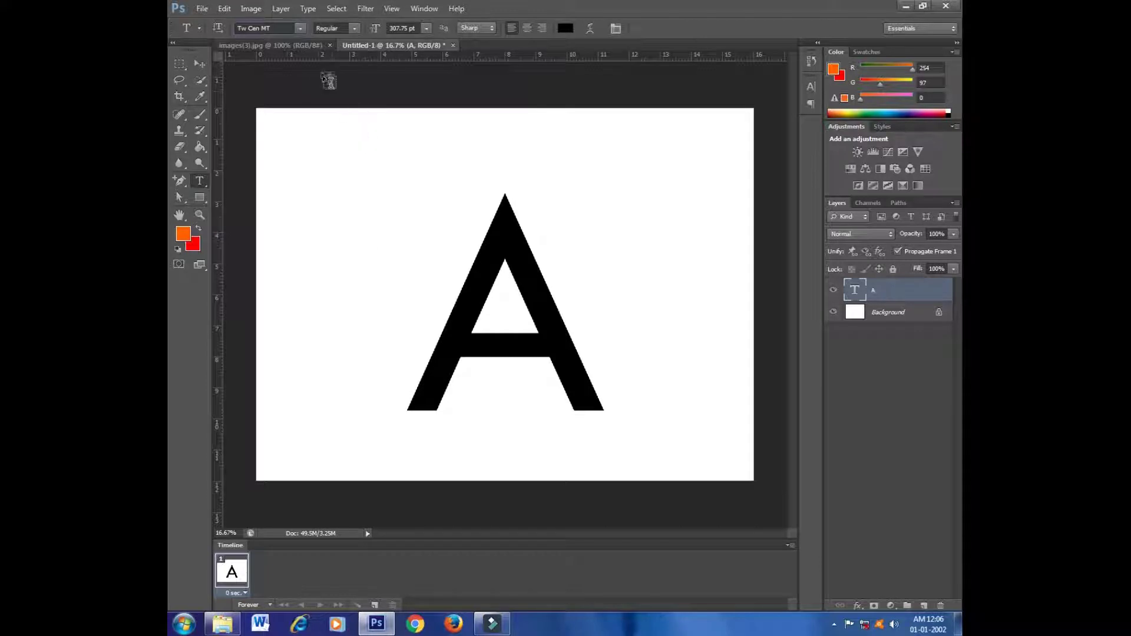
click(303, 29)
scroll(353, 177, up, 3)
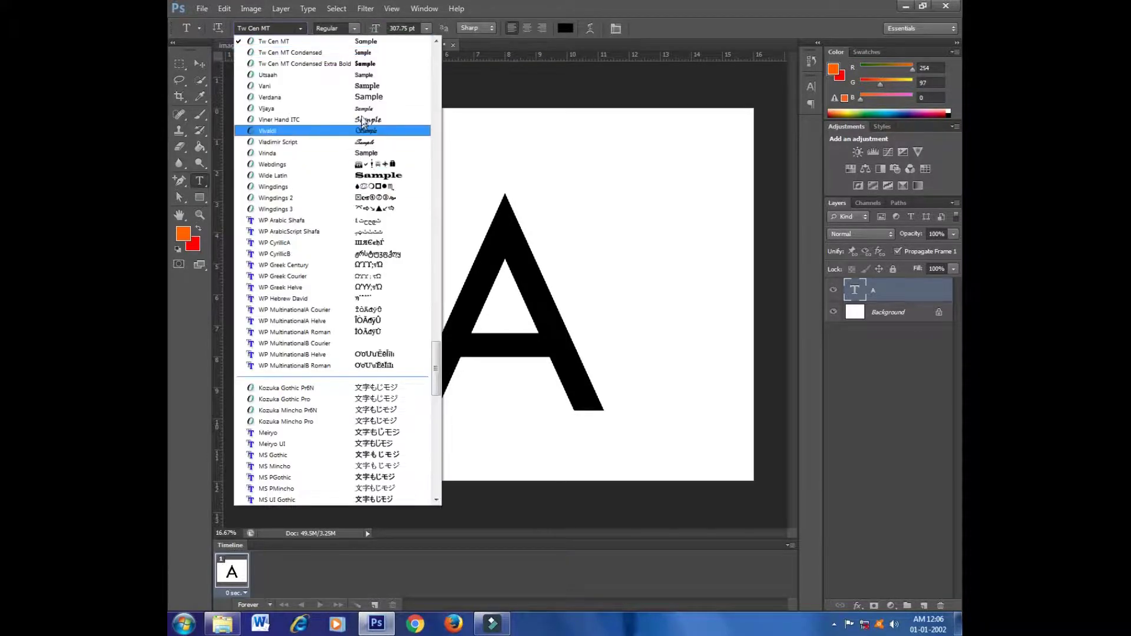
click(362, 98)
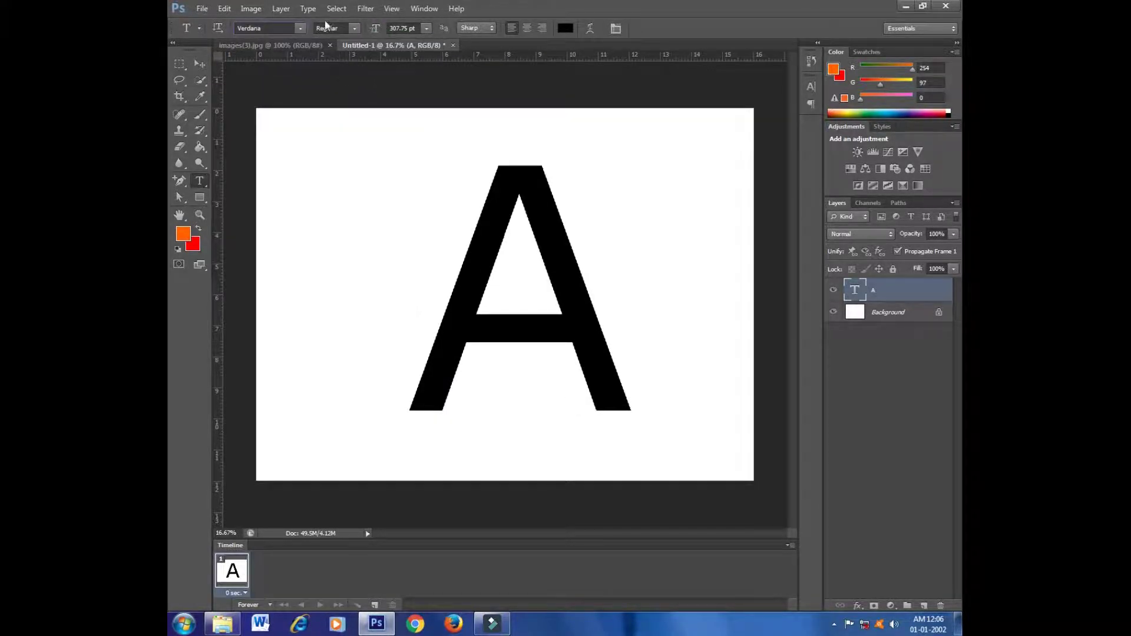
Revert to Wide Latin, then settle on Tw Cen MT Condensed Extra Bold.
click(302, 31)
scroll(364, 288, up, 3)
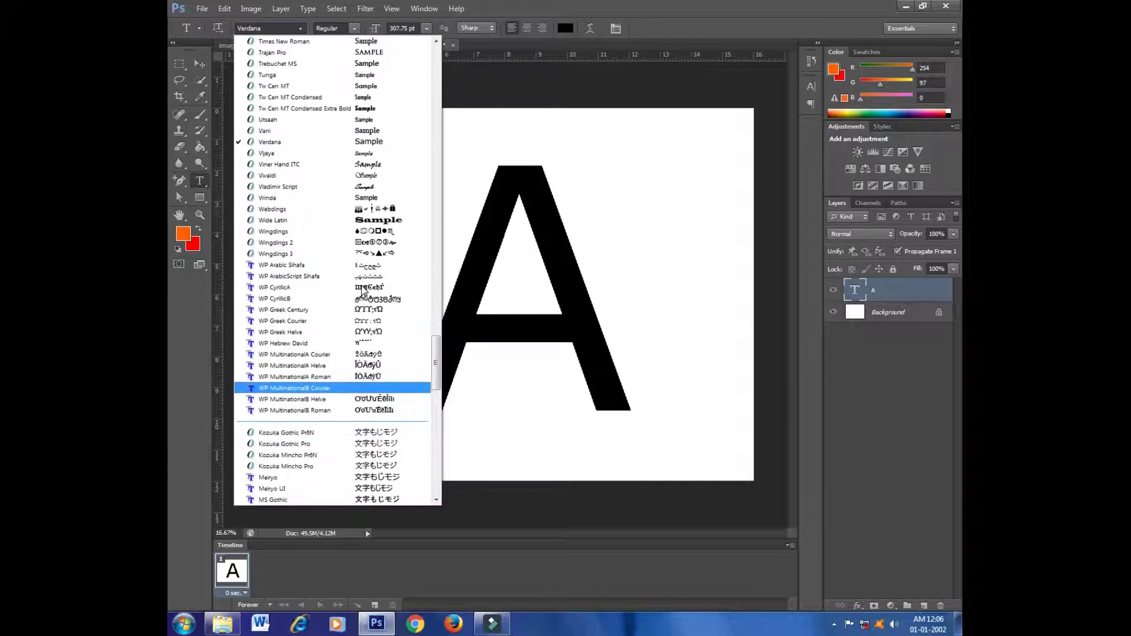
click(366, 320)
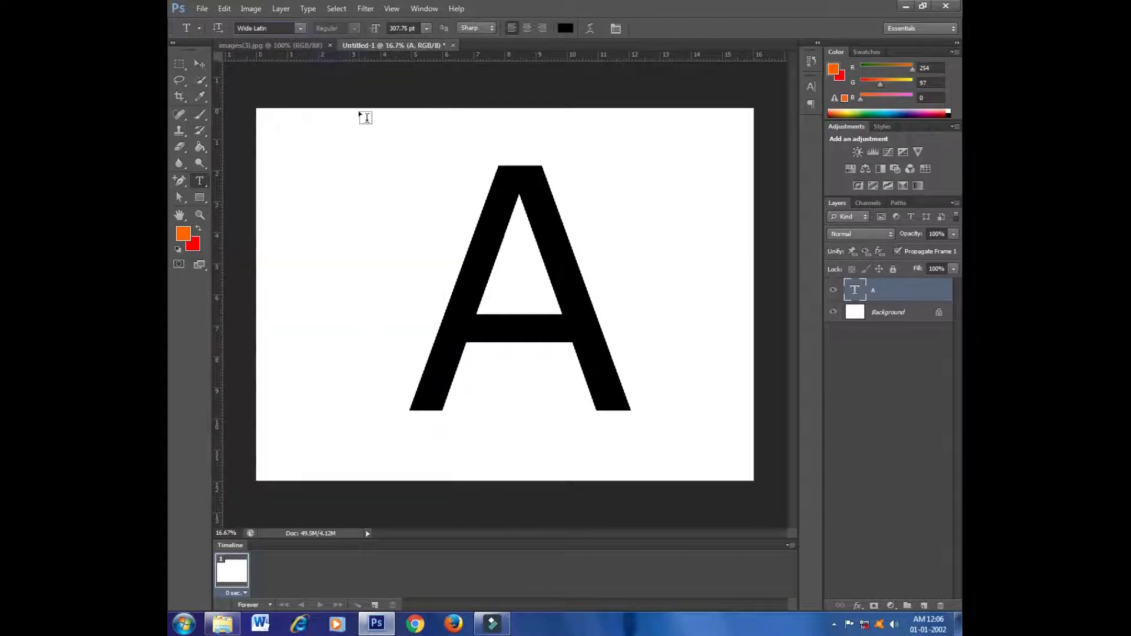
click(298, 27)
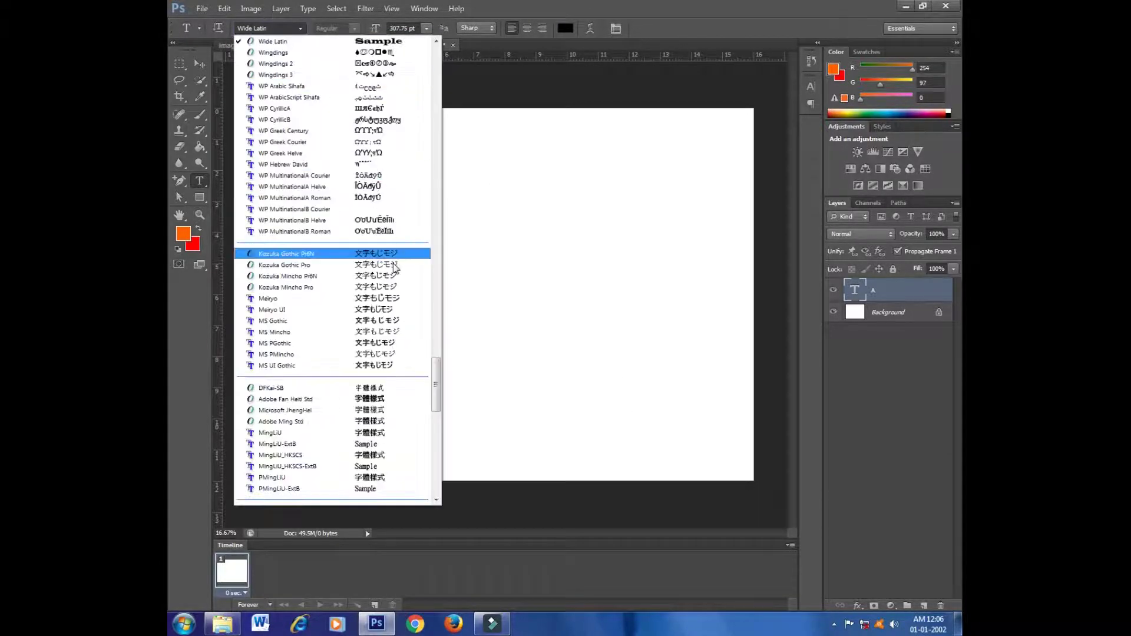
scroll(370, 216, up, 3)
scroll(354, 160, up, 1)
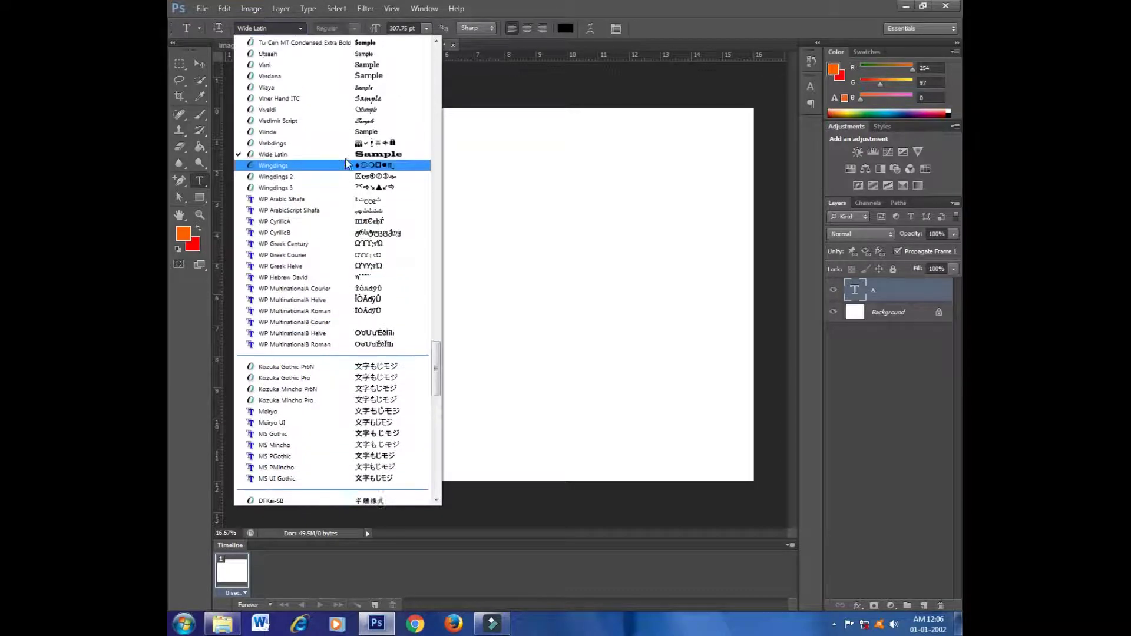
scroll(354, 160, up, 1)
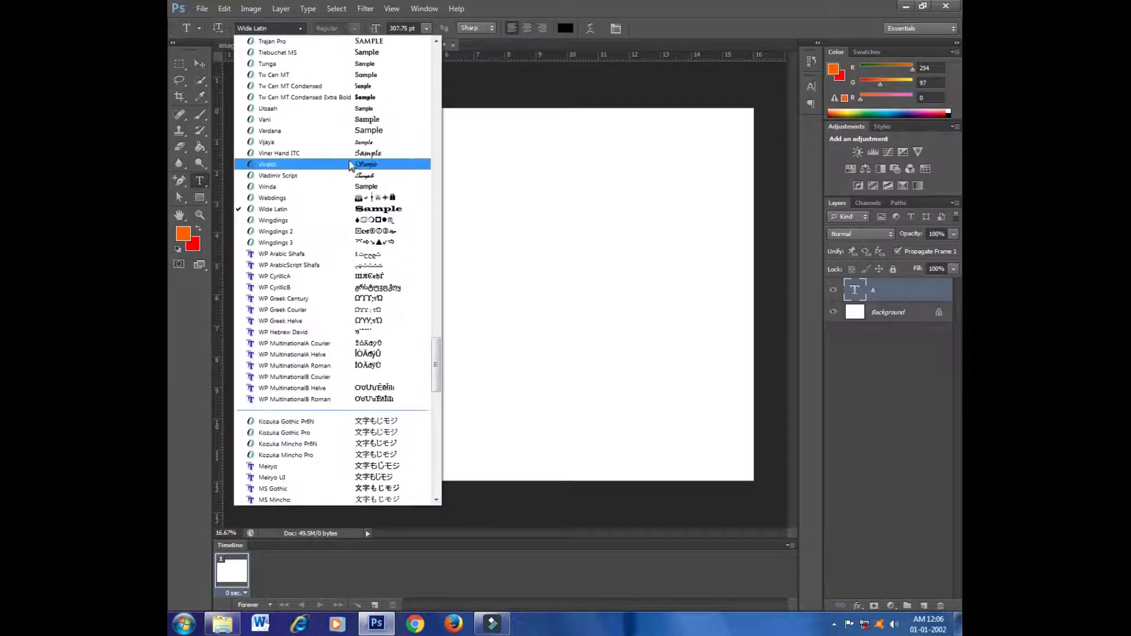
click(345, 101)
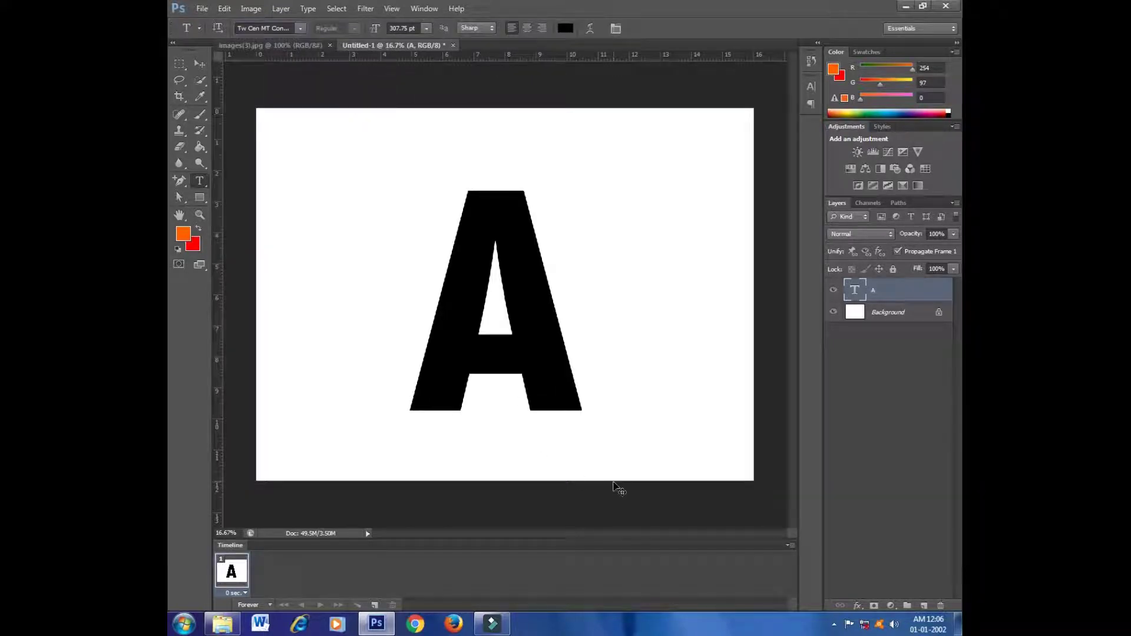
Stretch the A wider and taller to 456.87 pt, nudge it up-right, and commit.
key(ctrl+t)
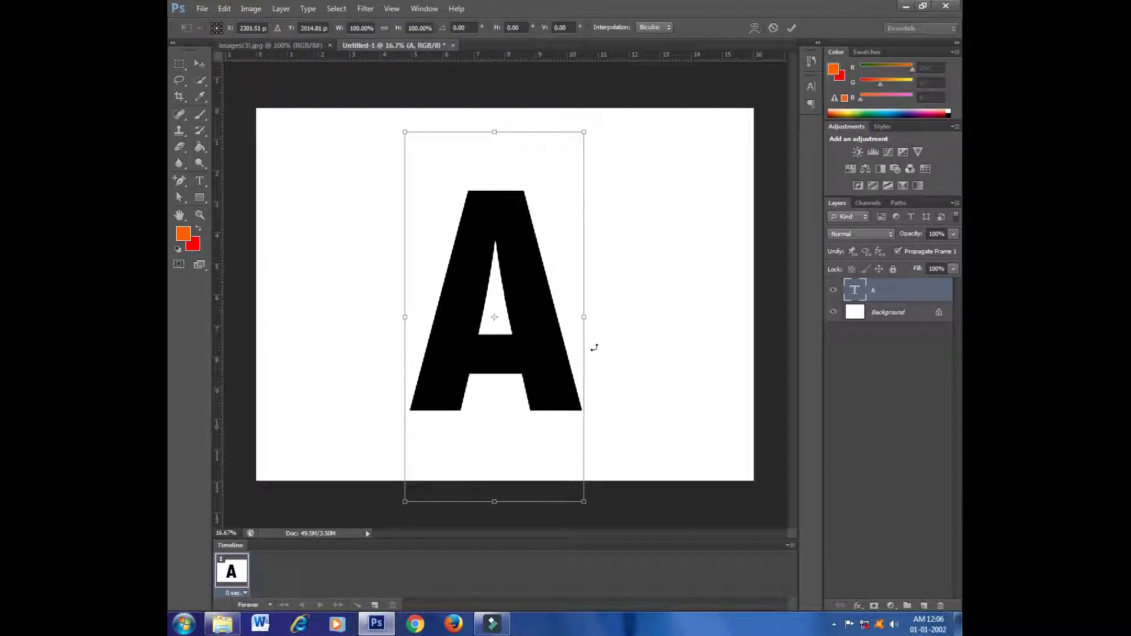
drag(585, 320, 654, 320)
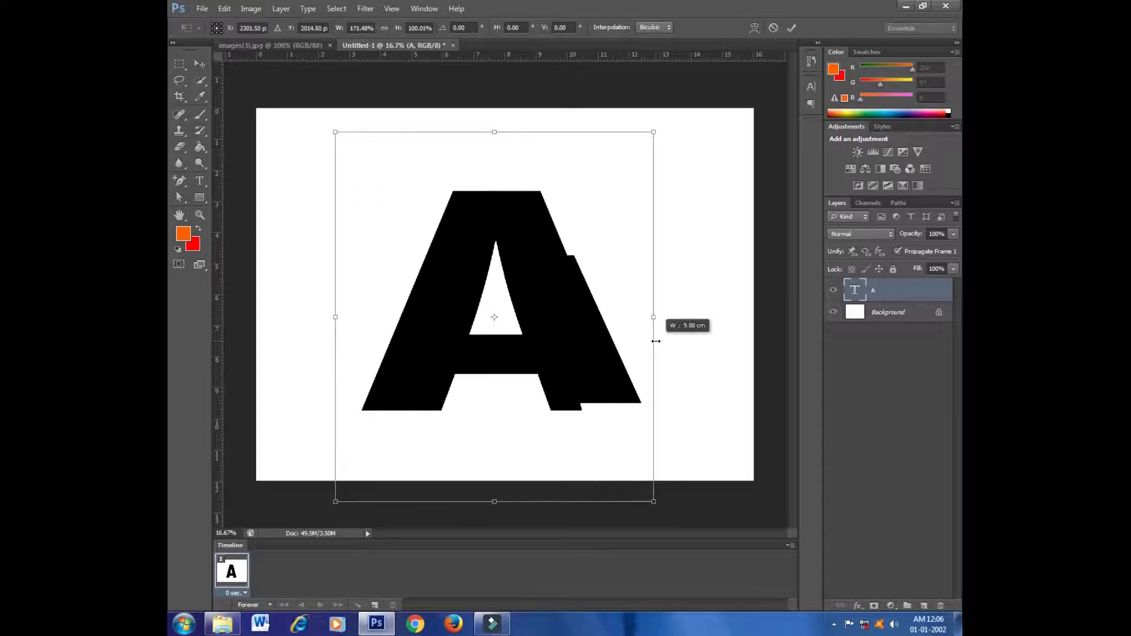
drag(498, 131, 482, 51)
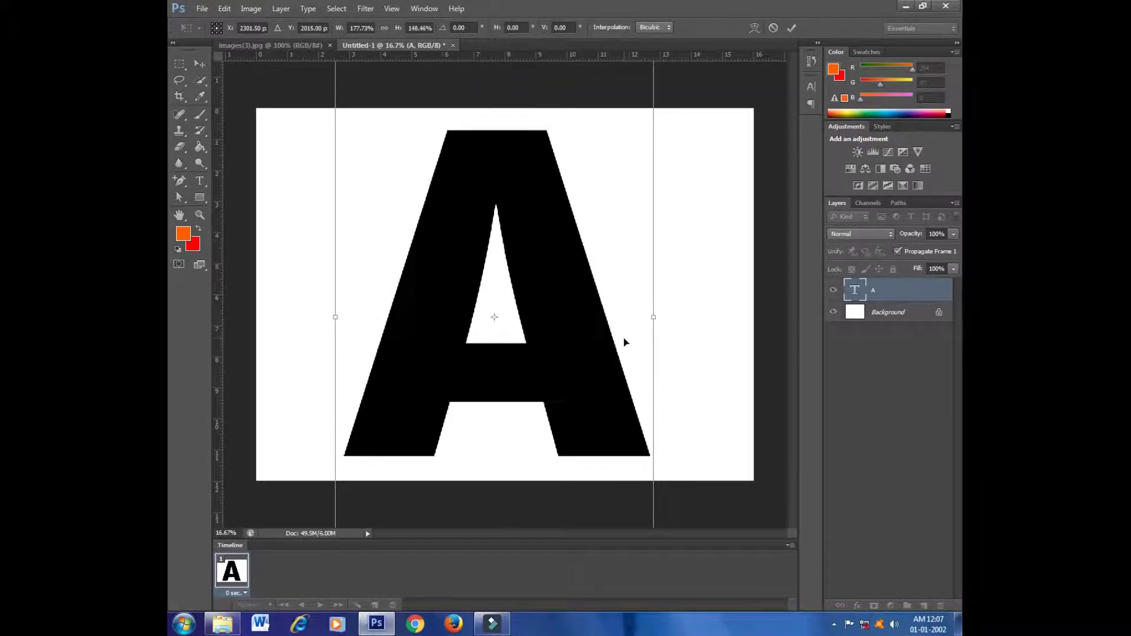
drag(581, 359, 581, 358)
key(Return)
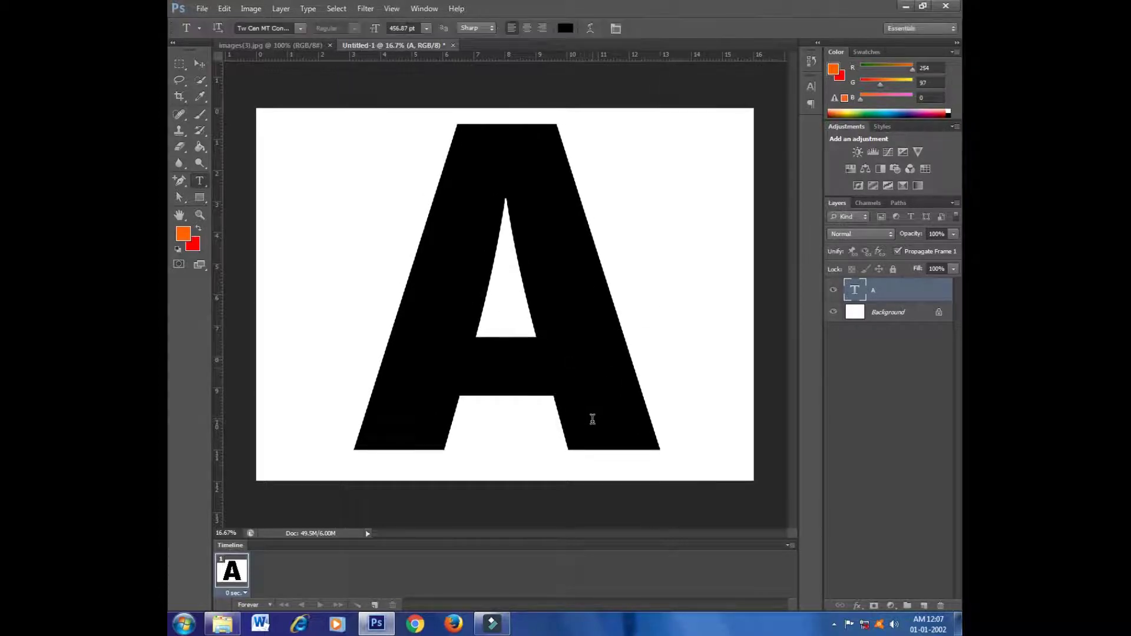
Add a Pattern Overlay to the A using the tricolour newflag pattern at 100% scale.
click(858, 606)
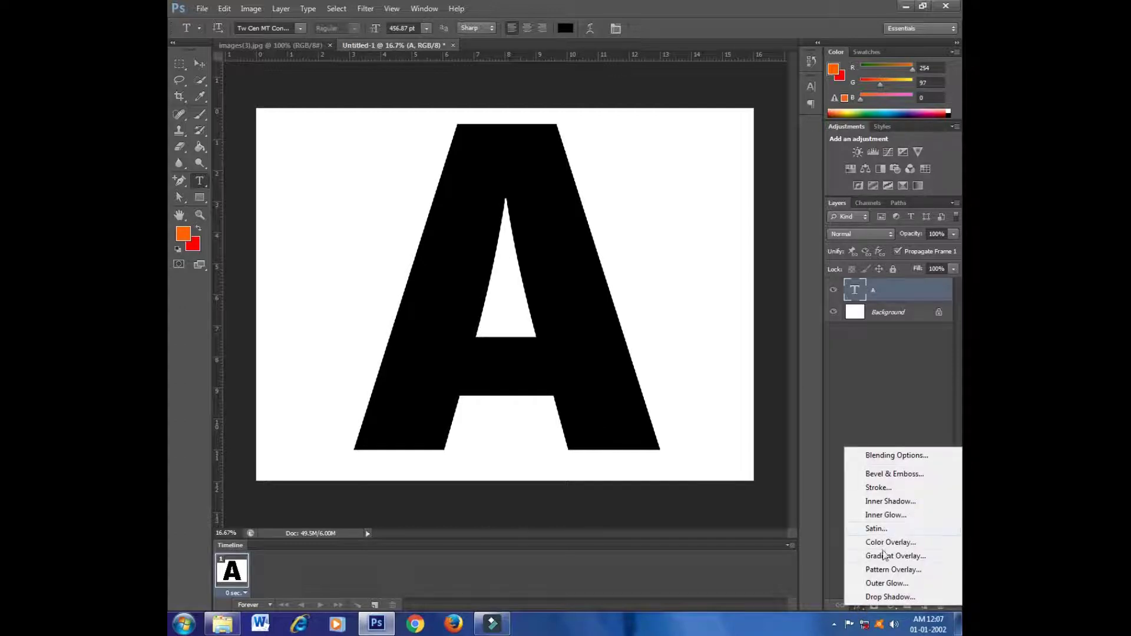
click(886, 571)
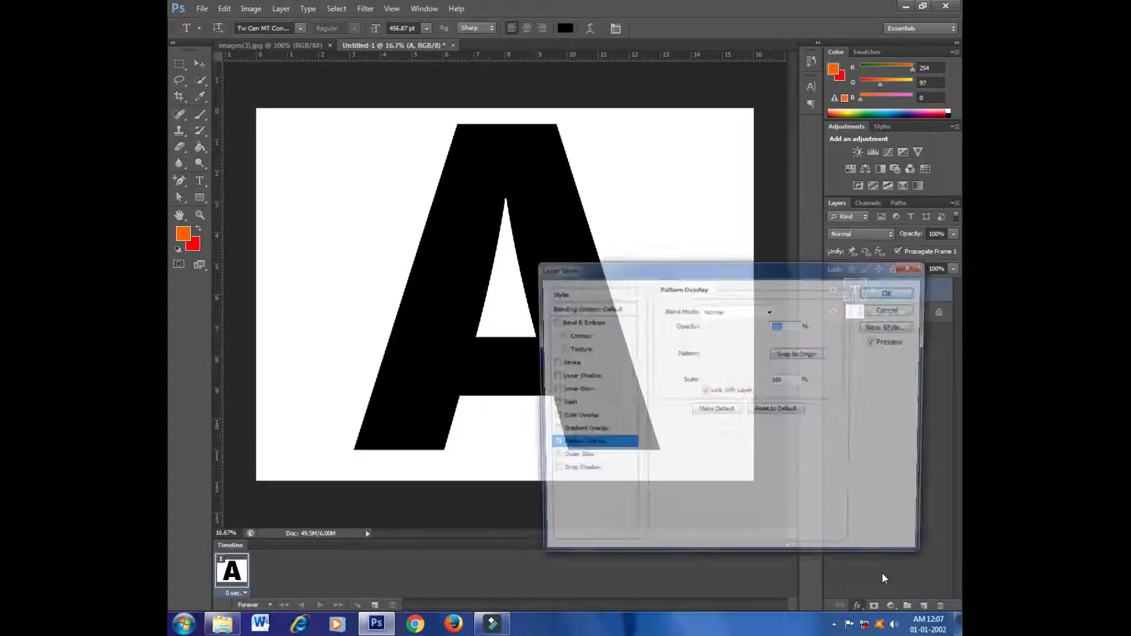
click(745, 354)
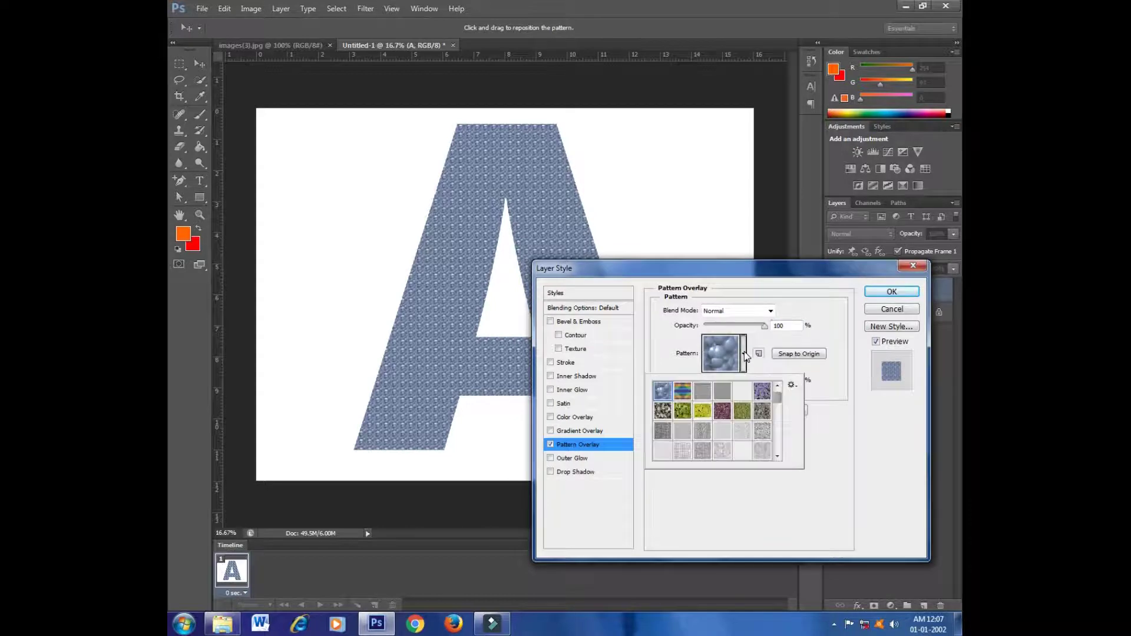
click(780, 438)
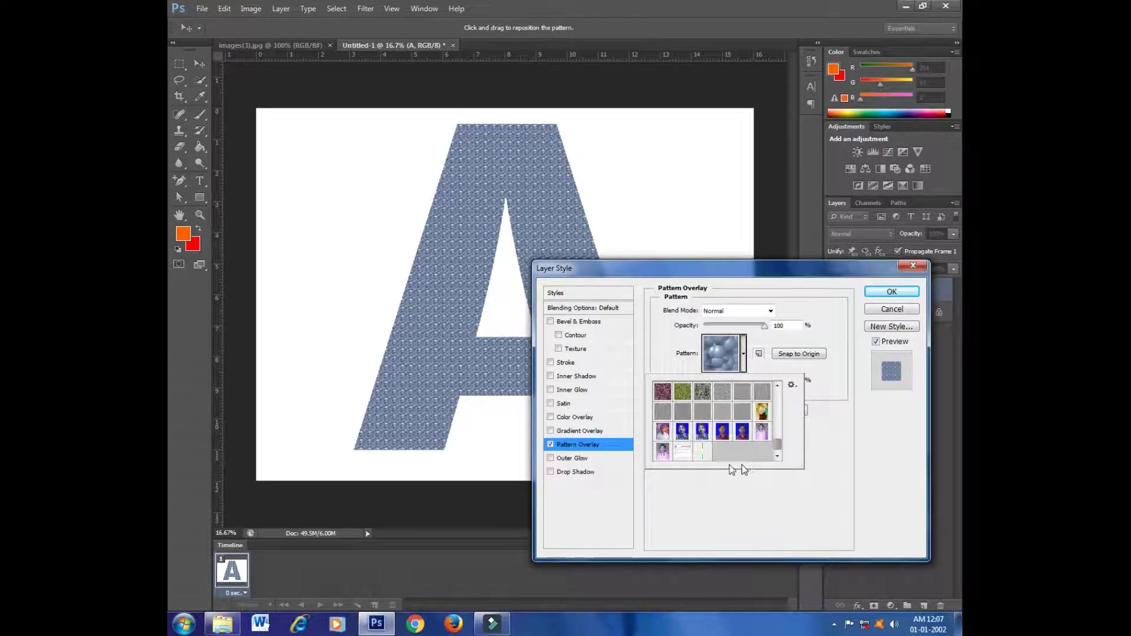
click(702, 452)
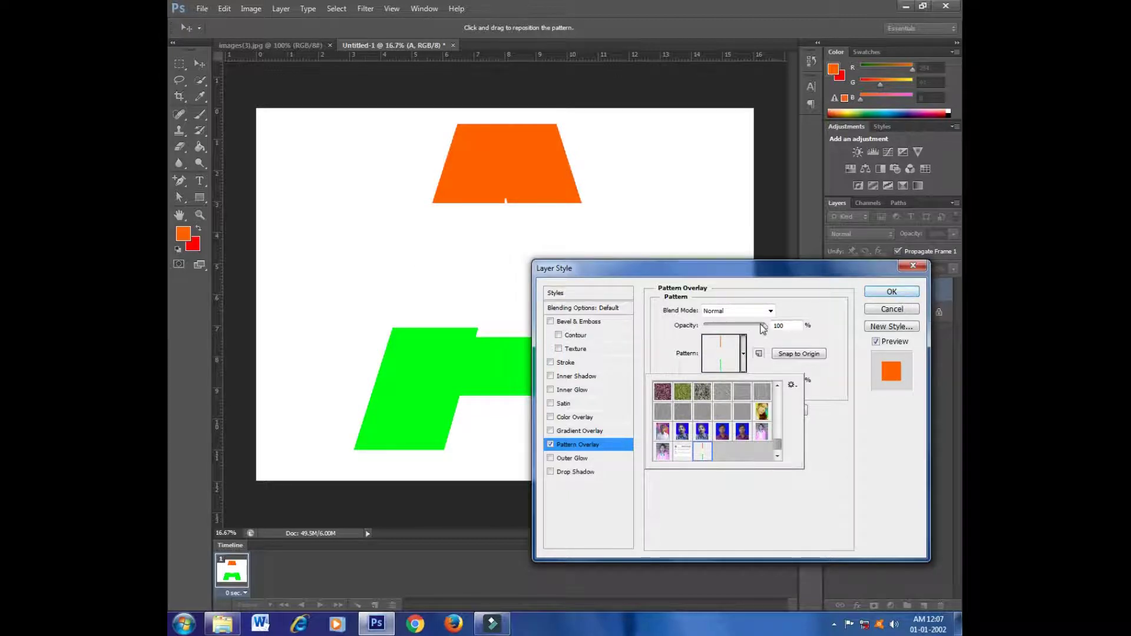
click(764, 327)
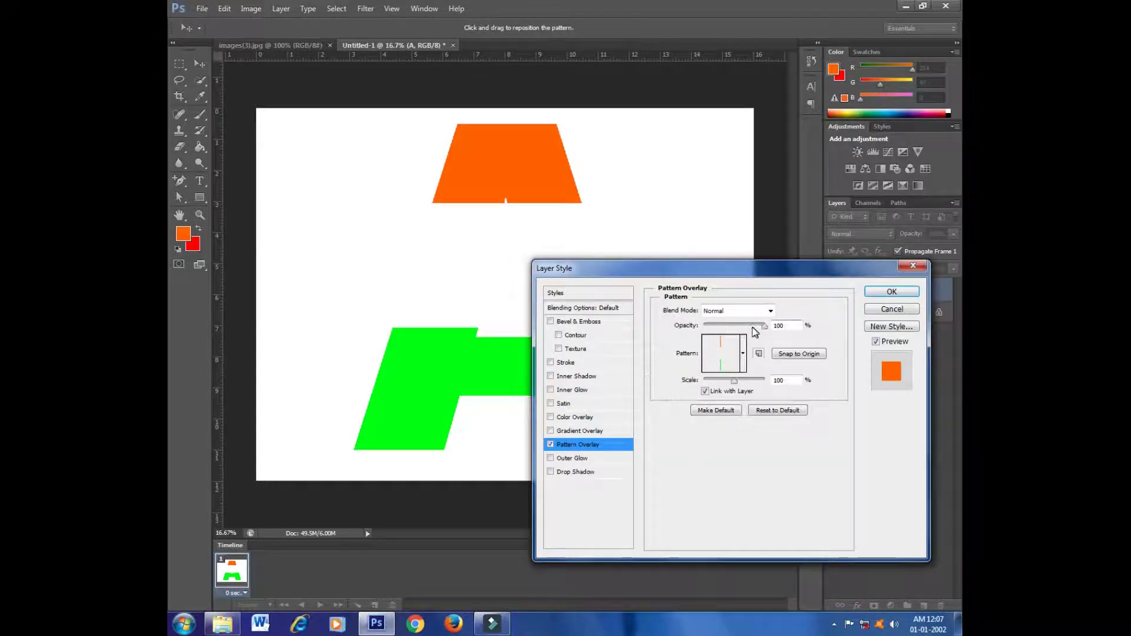
Drag the Pattern Overlay scale down from about 883% to about 93% so the tricolour bands fit the A.
click(746, 380)
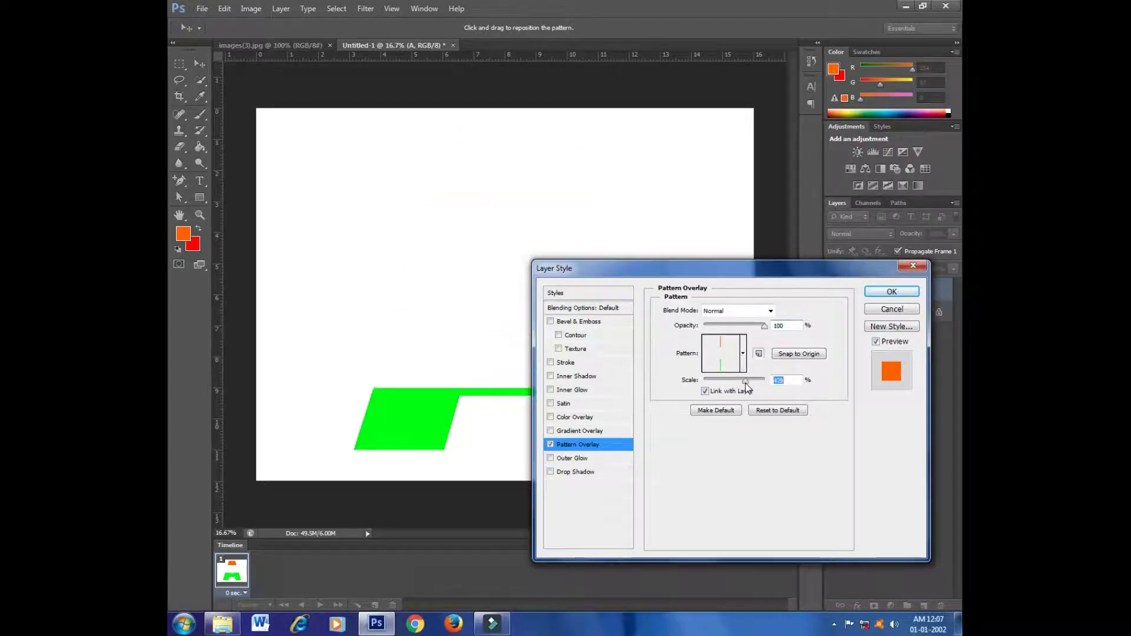
drag(745, 383, 742, 386)
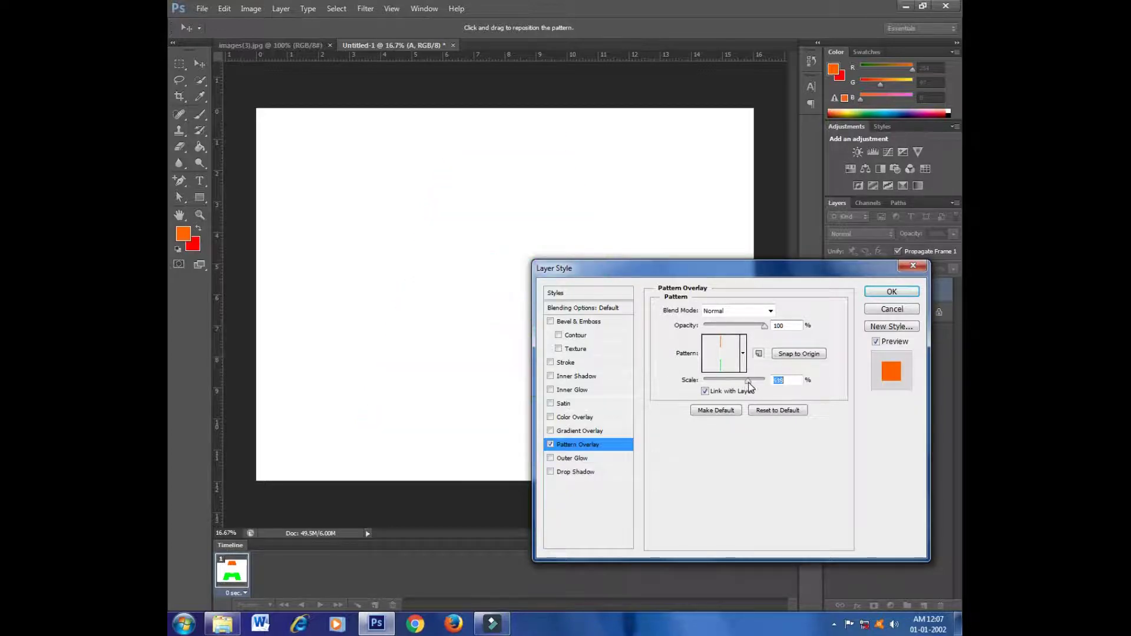
drag(742, 384, 755, 381)
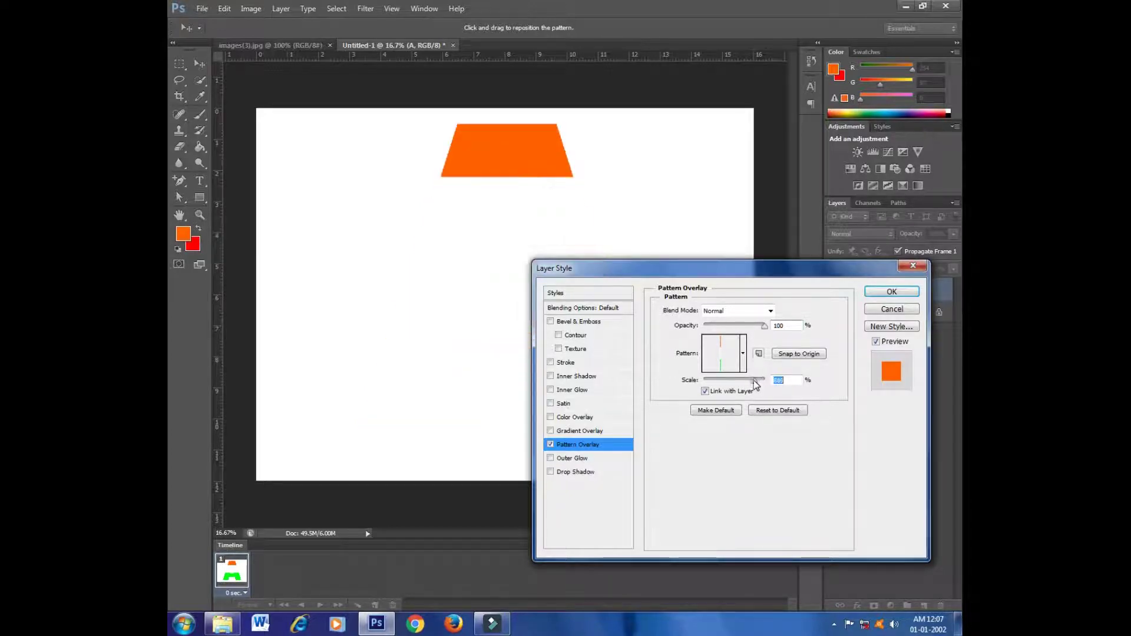
drag(734, 272, 811, 154)
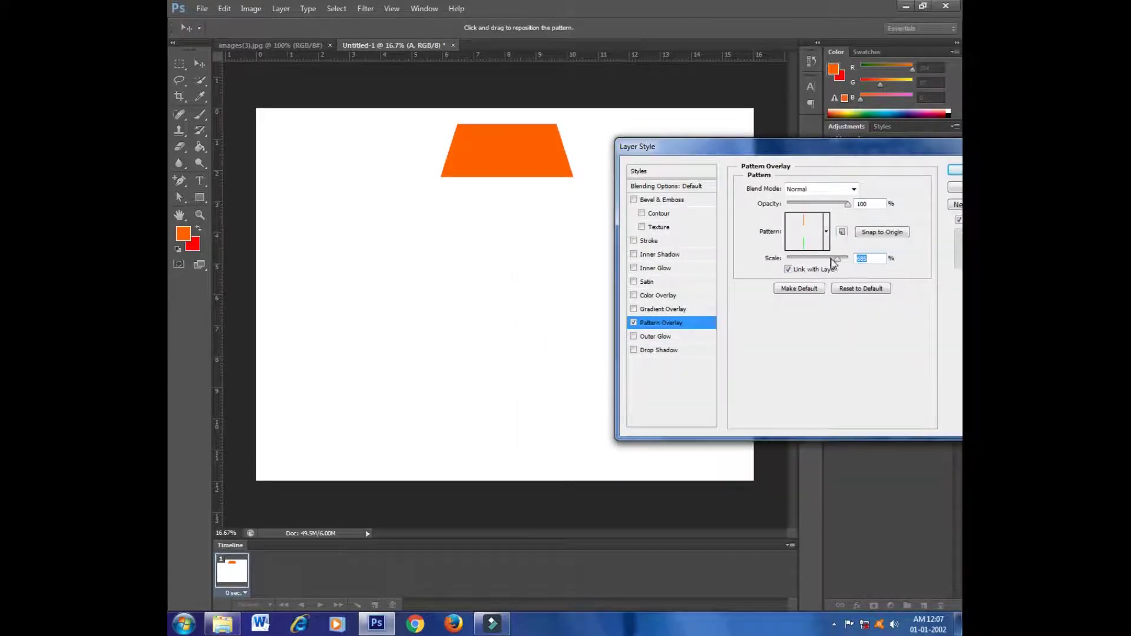
drag(838, 259, 849, 276)
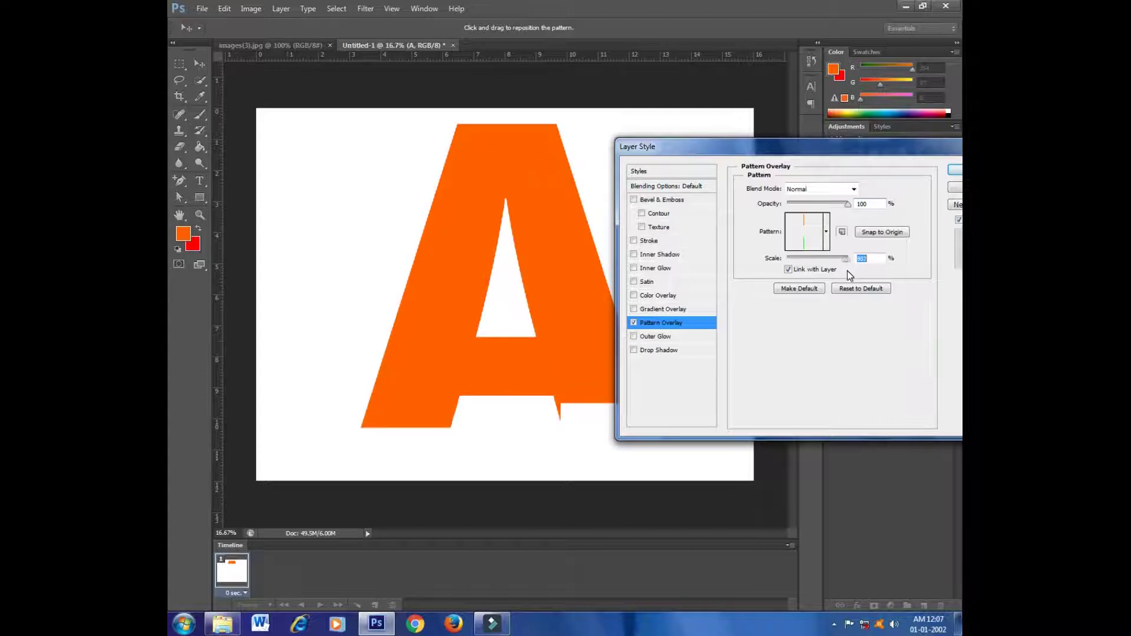
drag(846, 259, 826, 260)
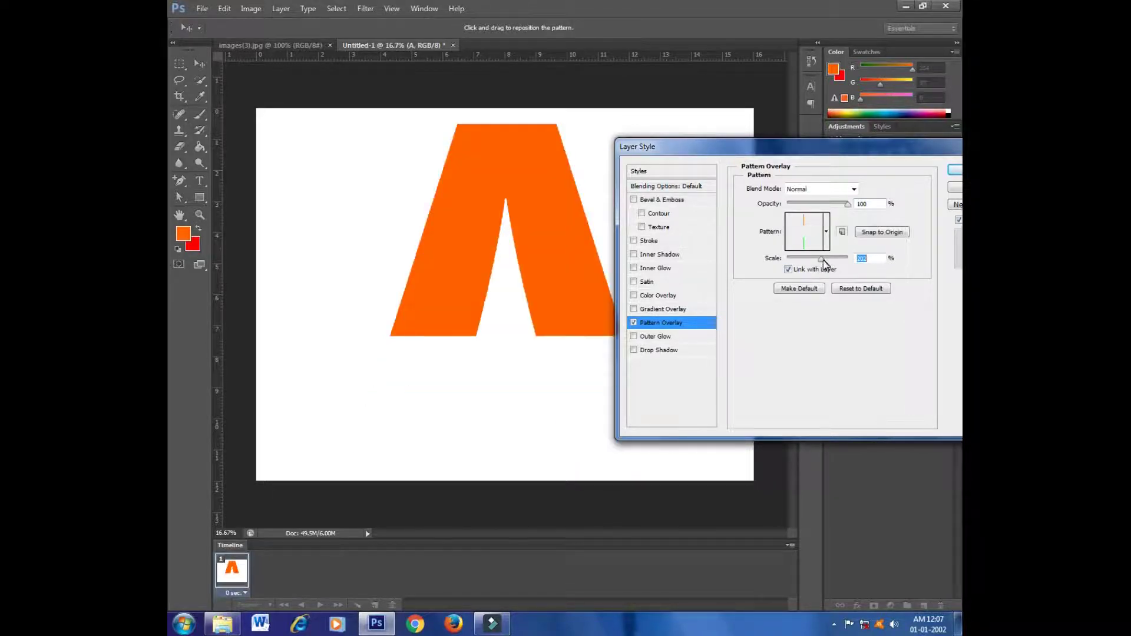
drag(824, 264, 819, 267)
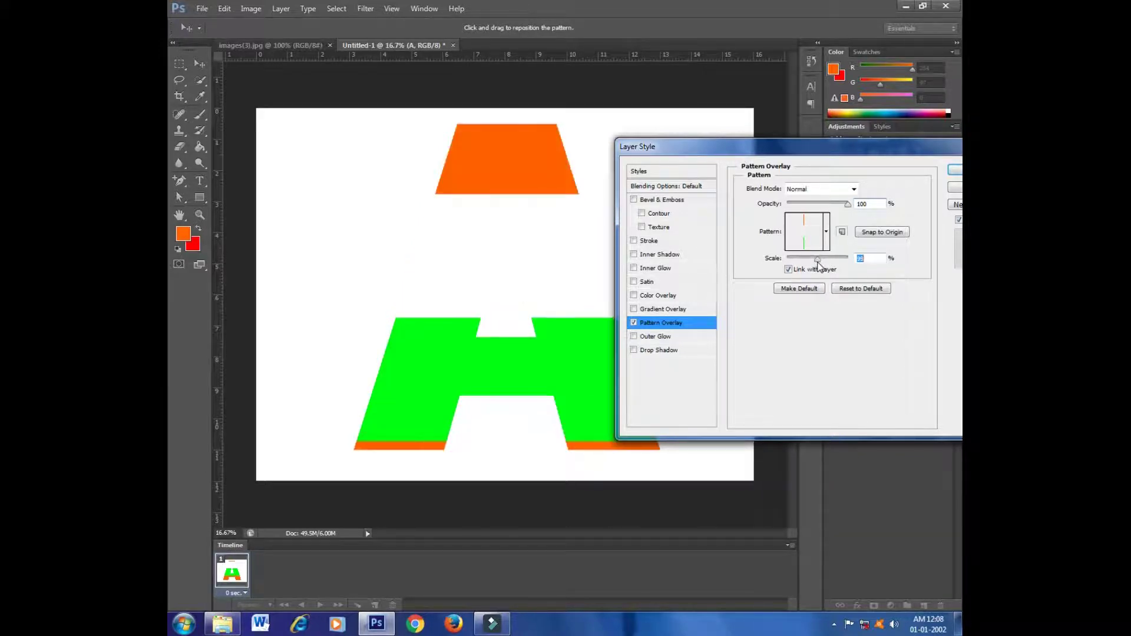
drag(819, 266, 820, 267)
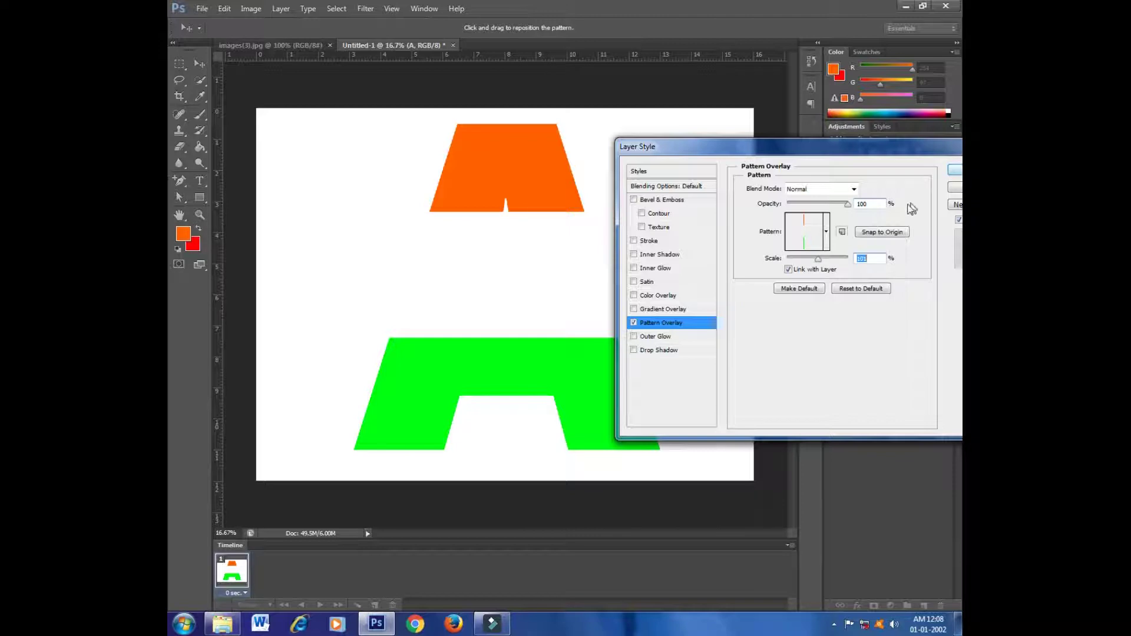
Snap the pattern to origin, set its scale to about 99%, and apply the overlay.
click(865, 235)
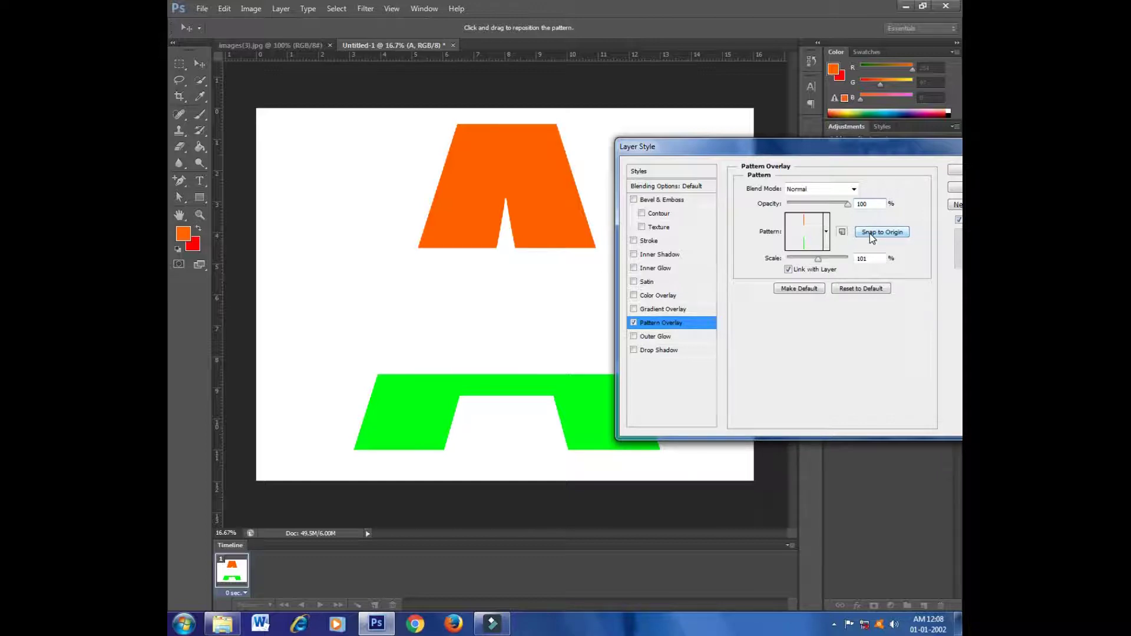
drag(820, 263, 814, 262)
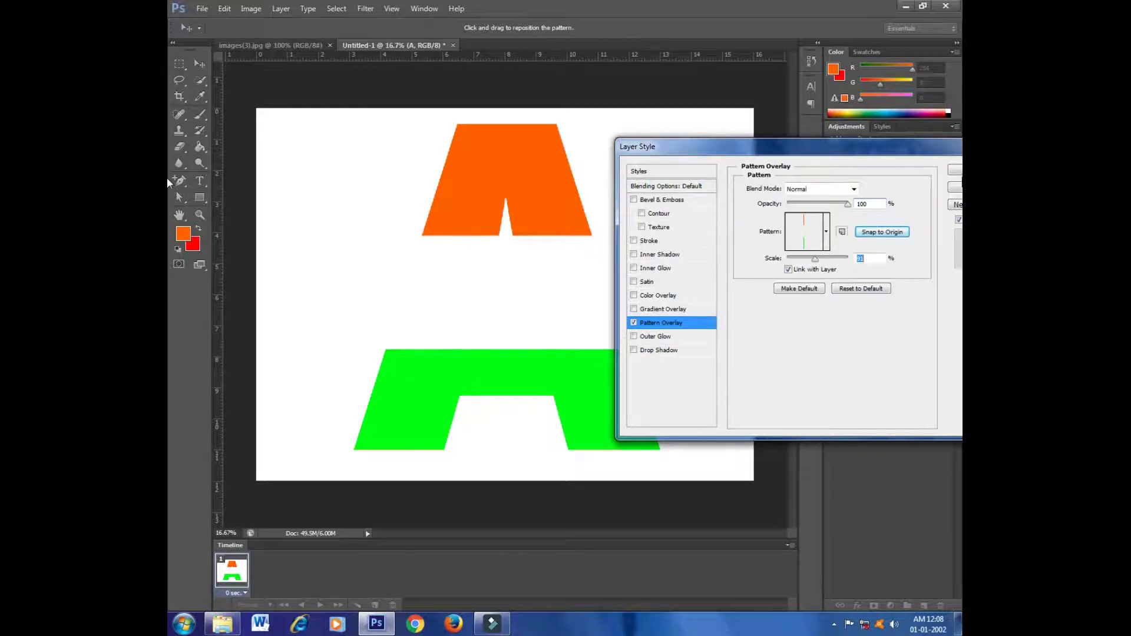
key(Return)
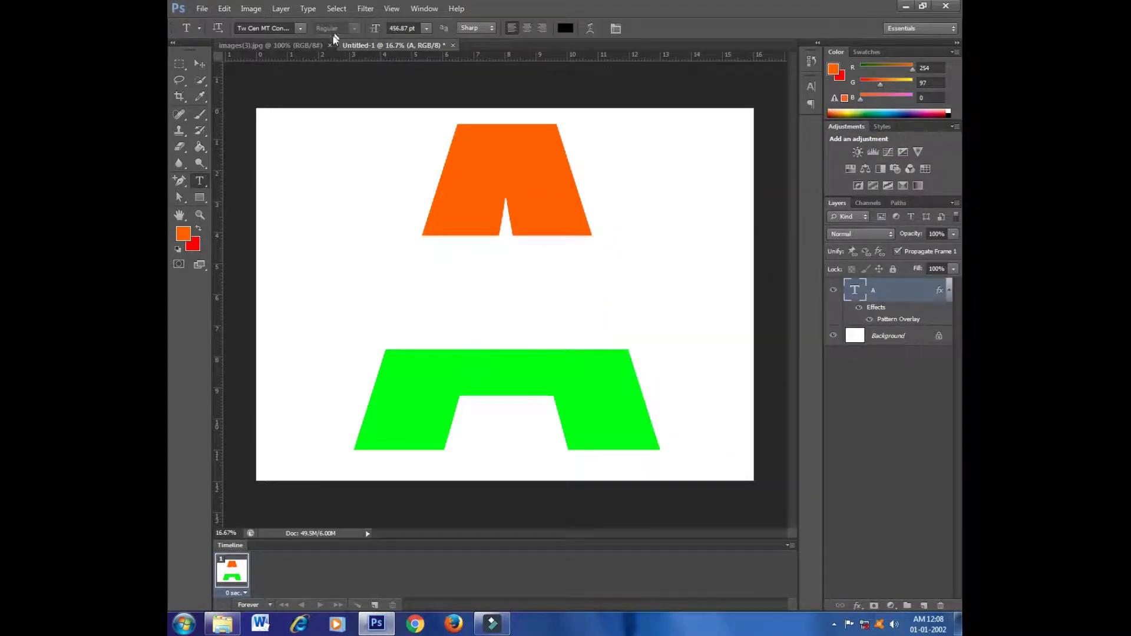
Float the images(3).jpg flag window over the letter document and drag the flag across with Move.
click(268, 45)
drag(268, 45, 397, 44)
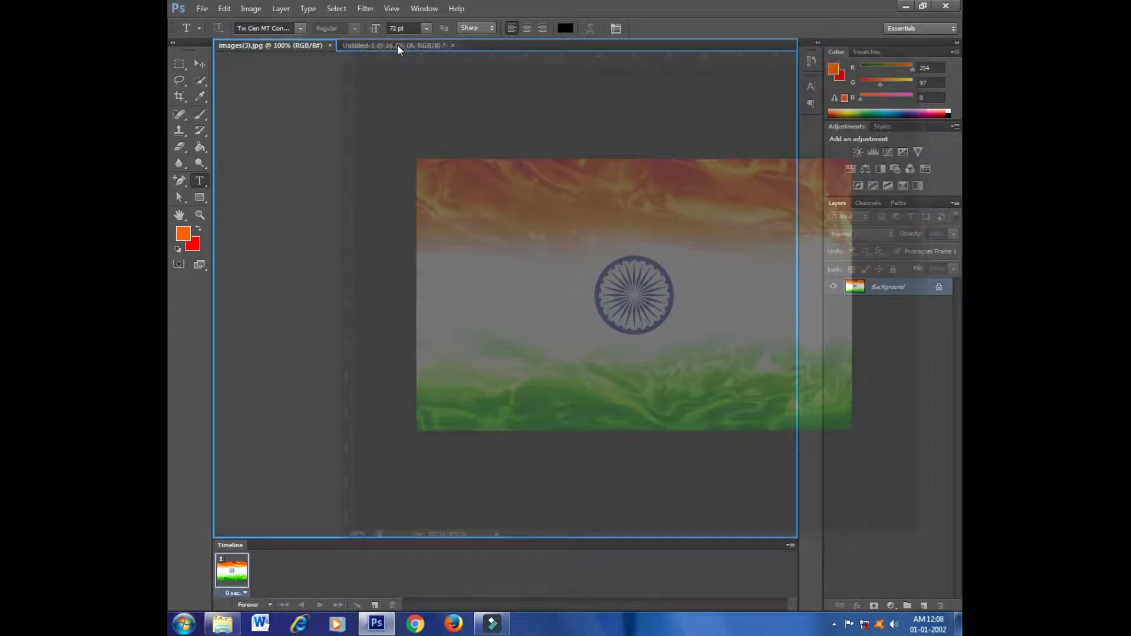
drag(397, 47, 394, 154)
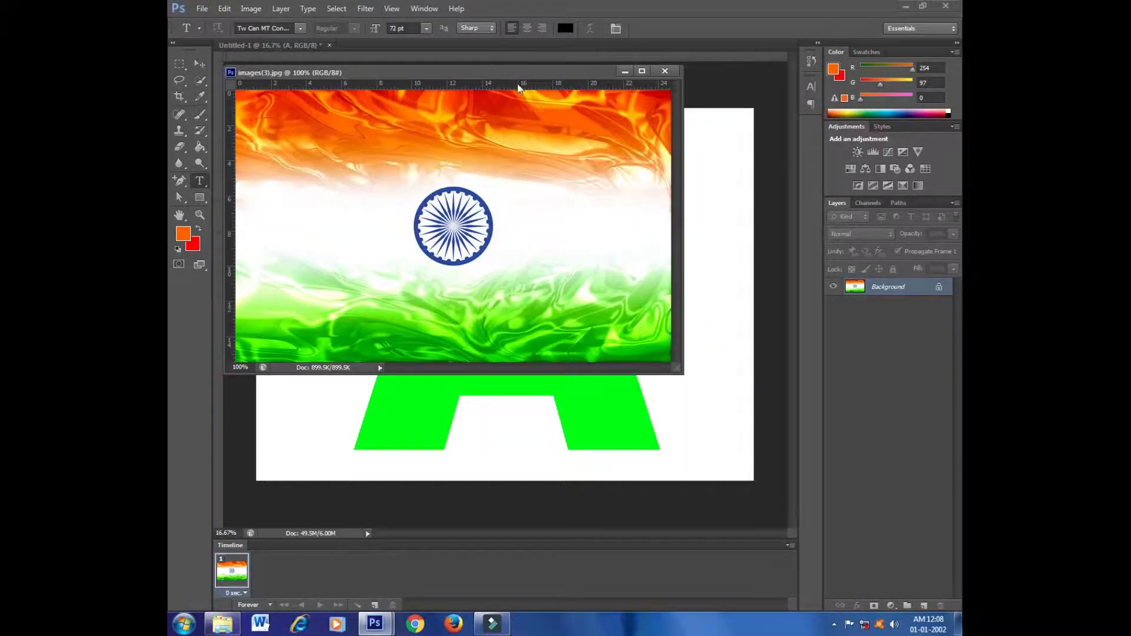
drag(518, 87, 722, 207)
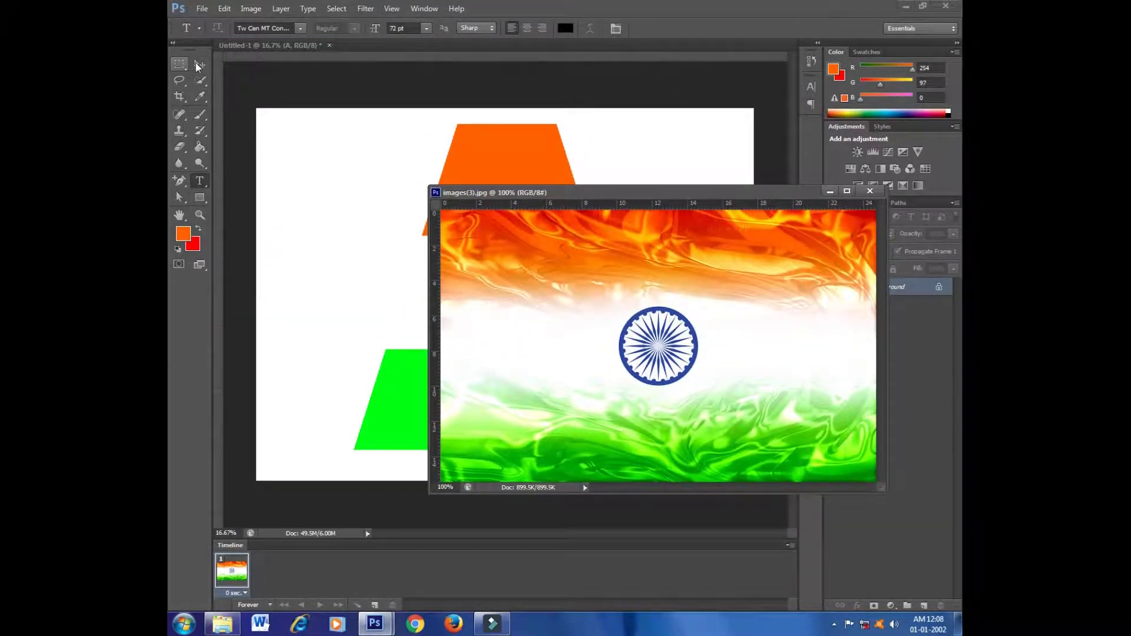
click(200, 63)
drag(652, 297, 357, 161)
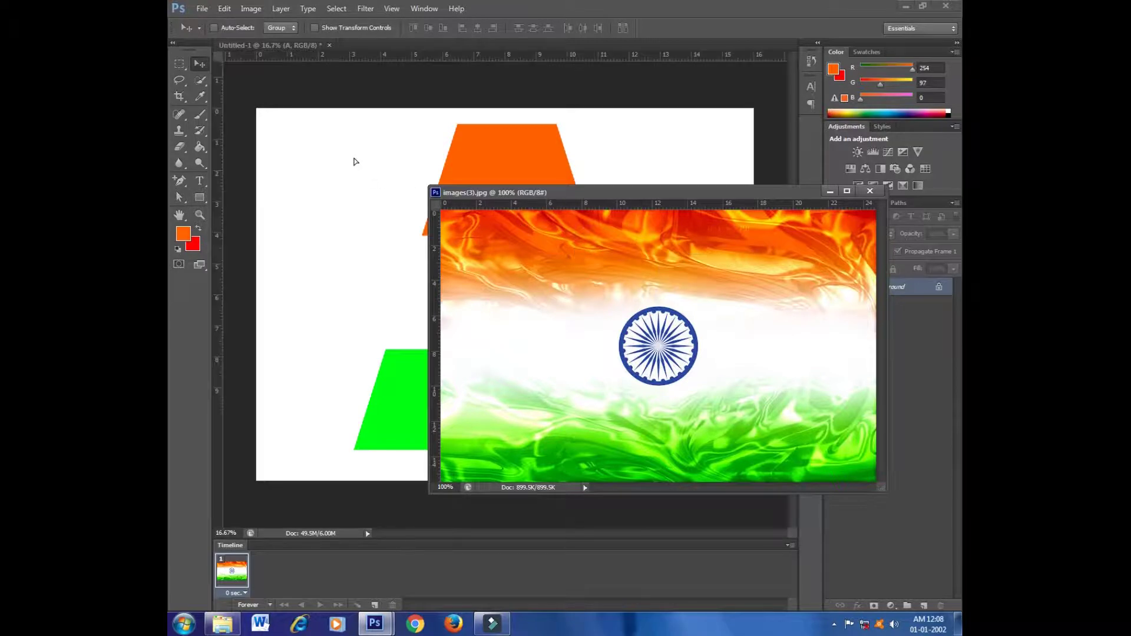
Drop the flag into the letter document, close images(3).jpg, and undo a first stretch attempt.
click(870, 191)
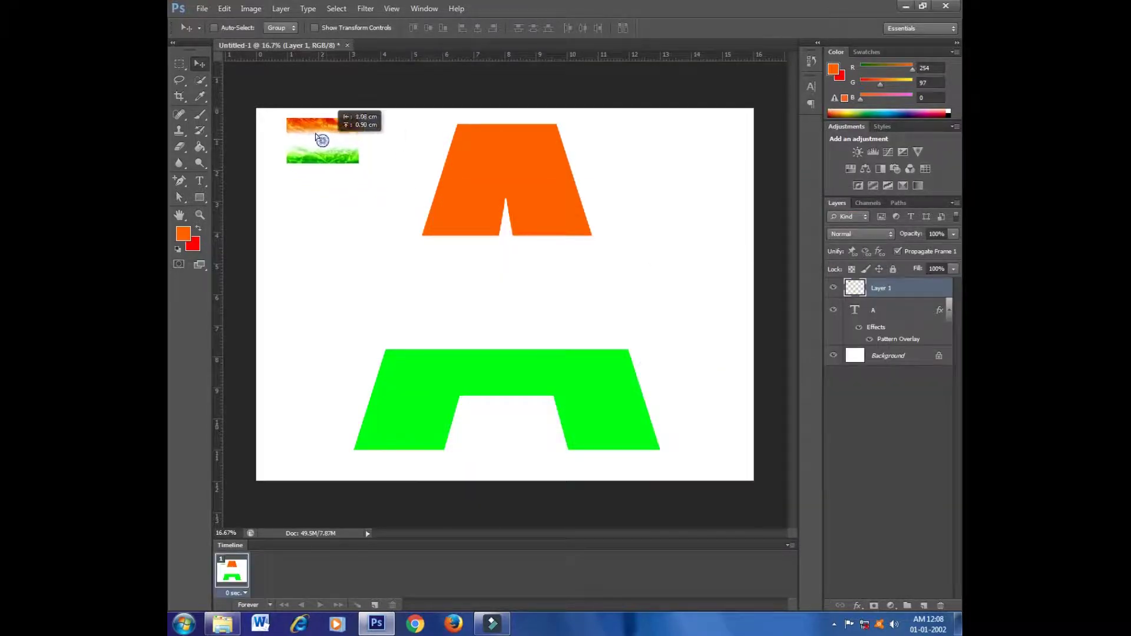
mouse_move(361, 169)
mouse_down()
mouse_move(297, 131)
mouse_move(708, 488)
mouse_up()
key(ctrl+t)
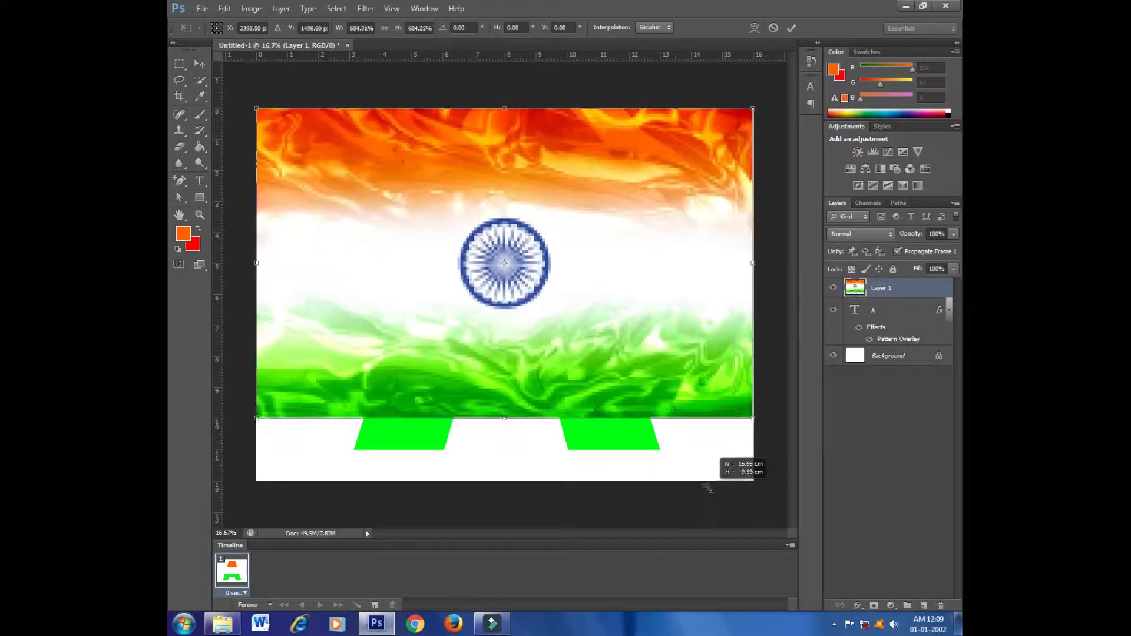
drag(508, 418, 505, 481)
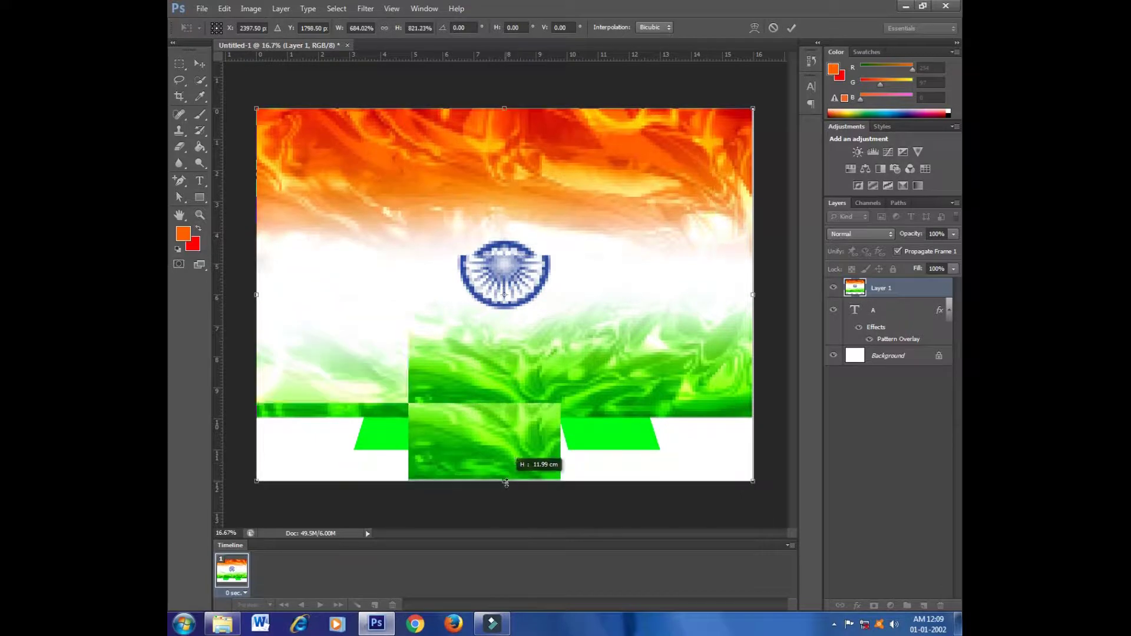
key(Return)
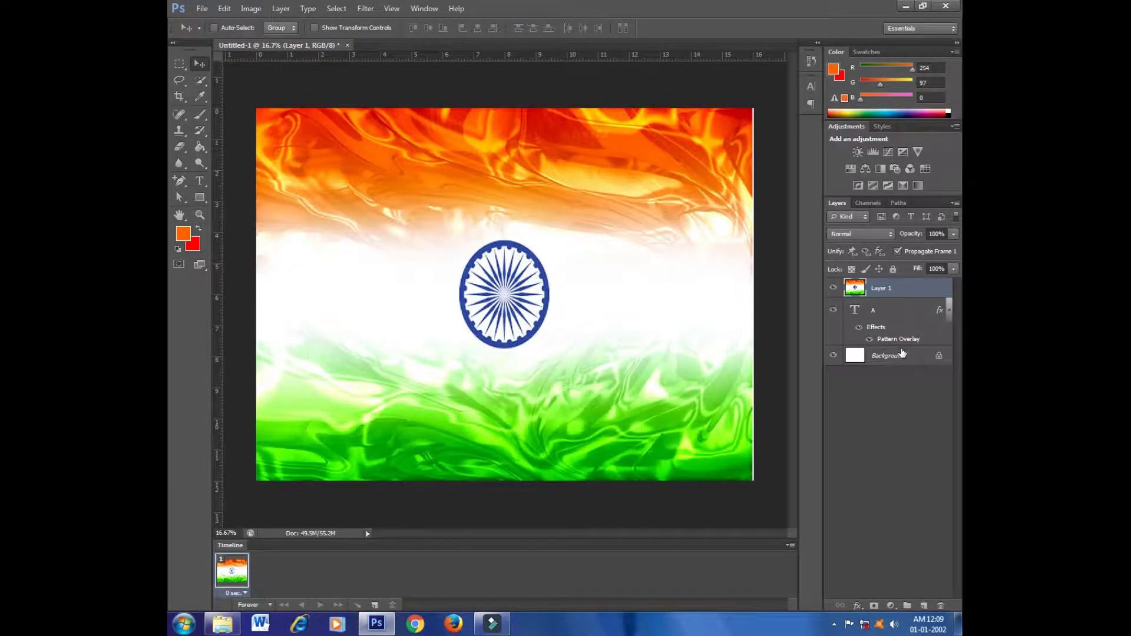
key(ctrl+z)
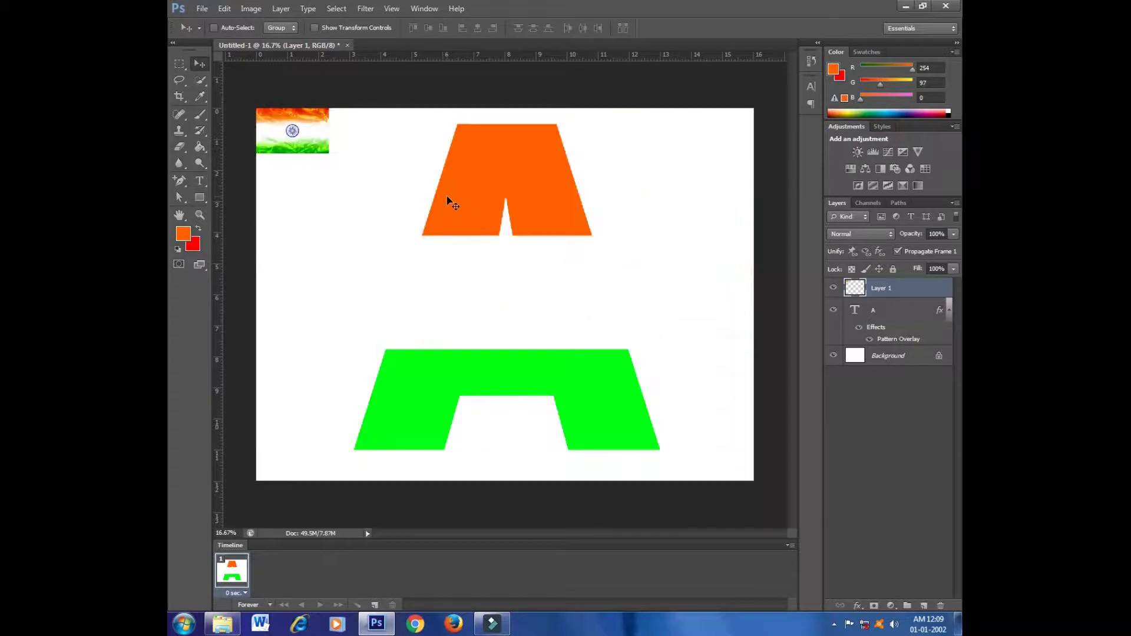
Free-transform the flag layer again, stretching it to cover the entire canvas.
key(ctrl+t)
drag(329, 154, 608, 365)
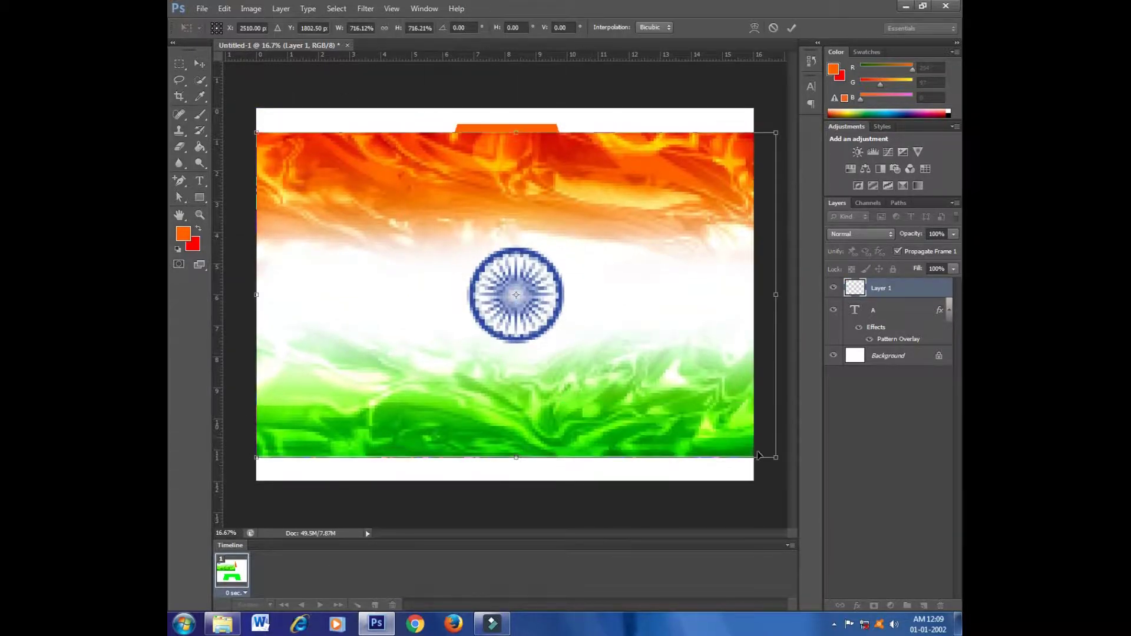
drag(776, 458, 813, 480)
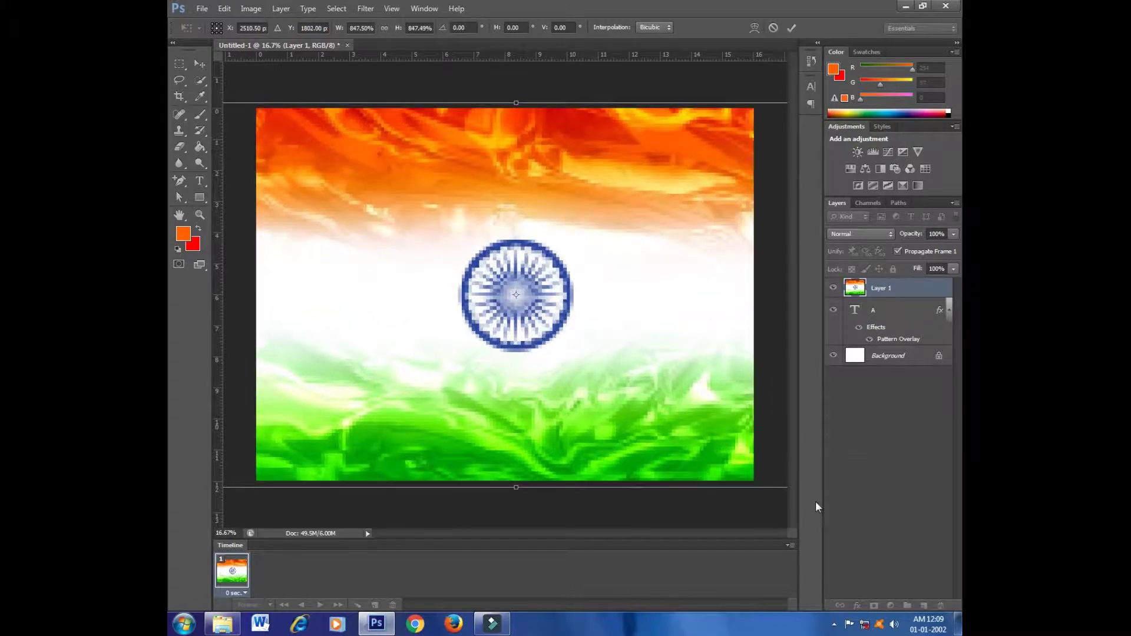
key(Return)
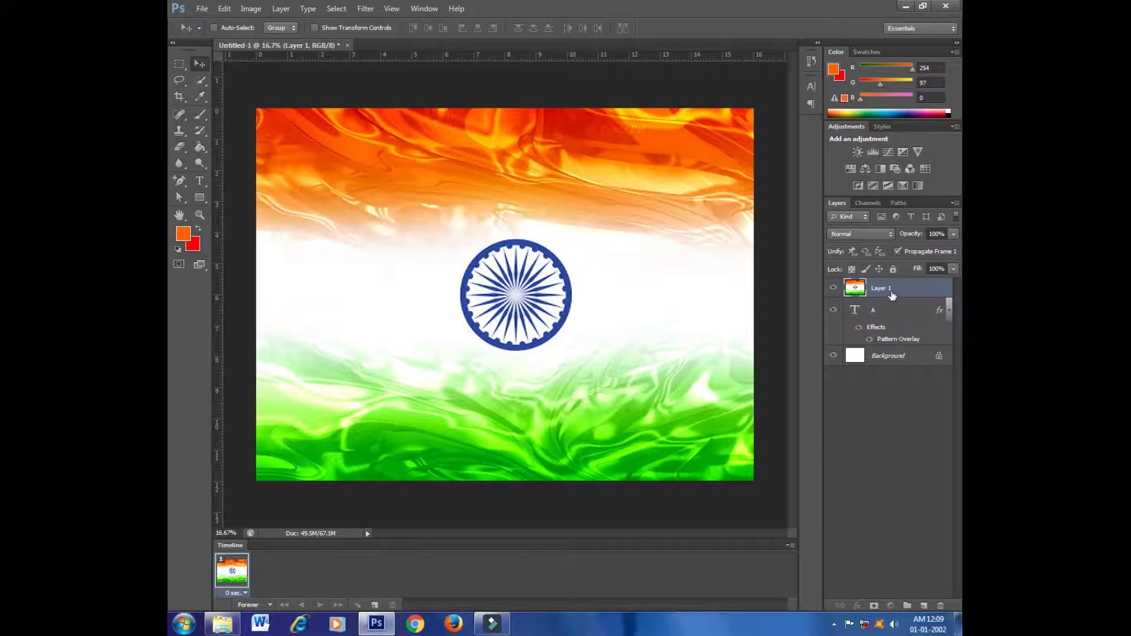
Move the A layer above Layer 1 and set the flag's opacity to 50%.
click(887, 312)
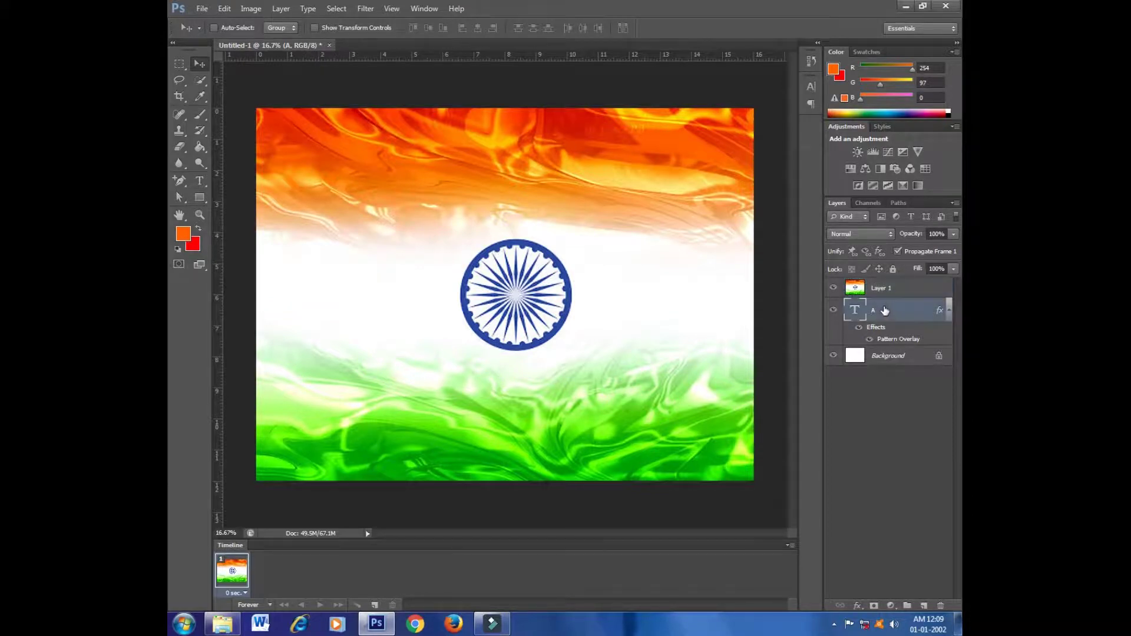
key(ctrl+bracketright)
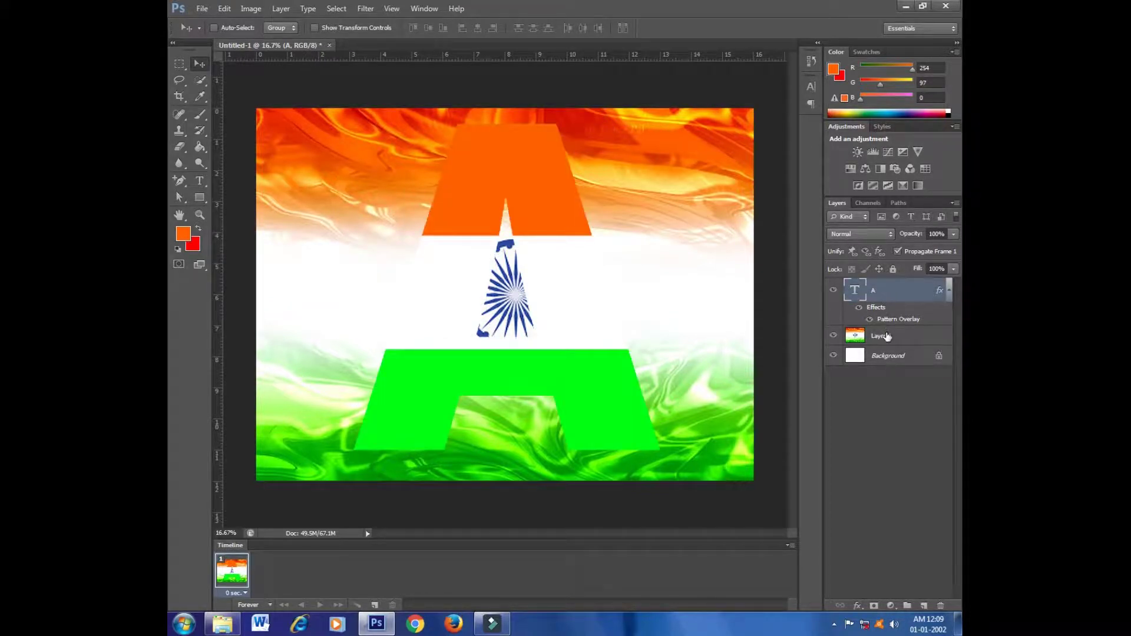
click(888, 336)
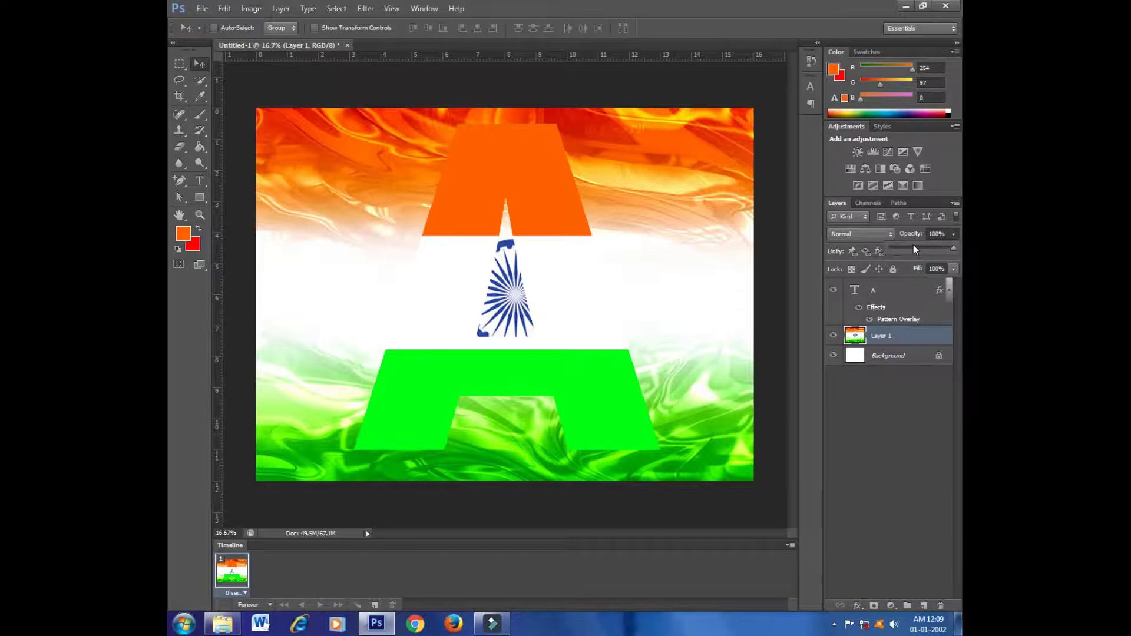
click(913, 248)
drag(917, 247, 923, 247)
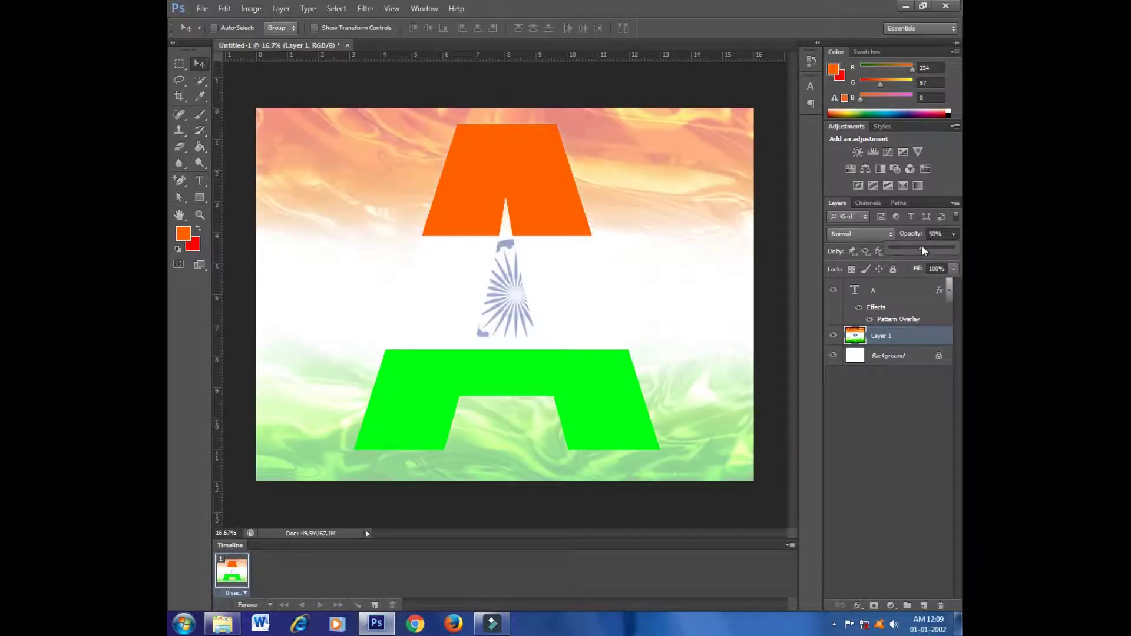
click(904, 336)
Enlarge the faded flag past the canvas edges and nudge it to centre the chakra.
key(ctrl+t)
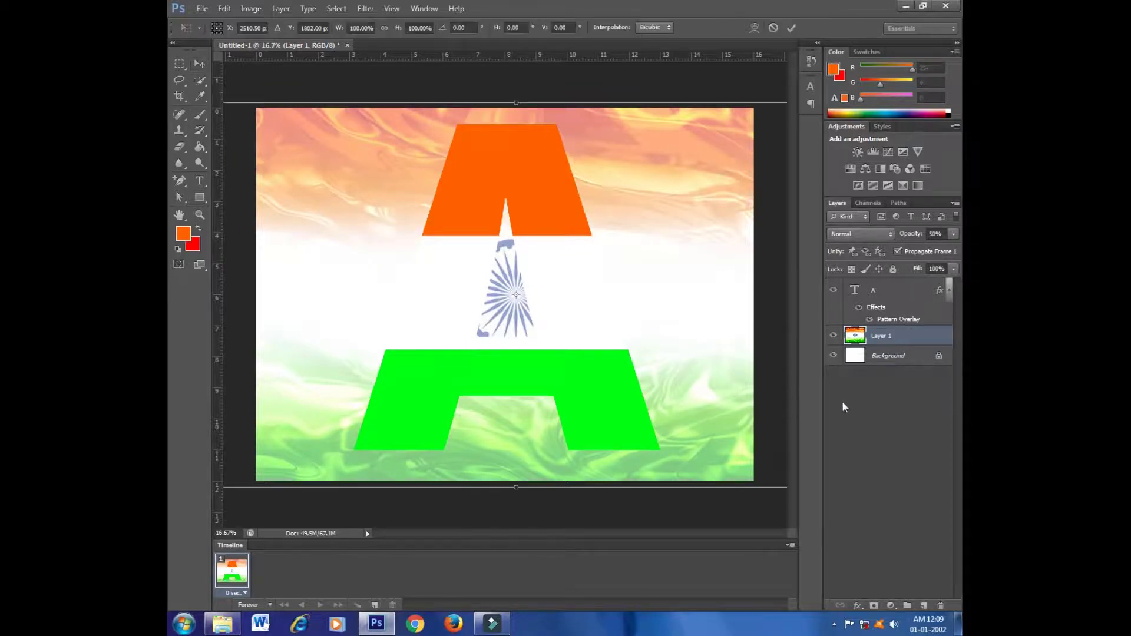
key(ctrl+minus)
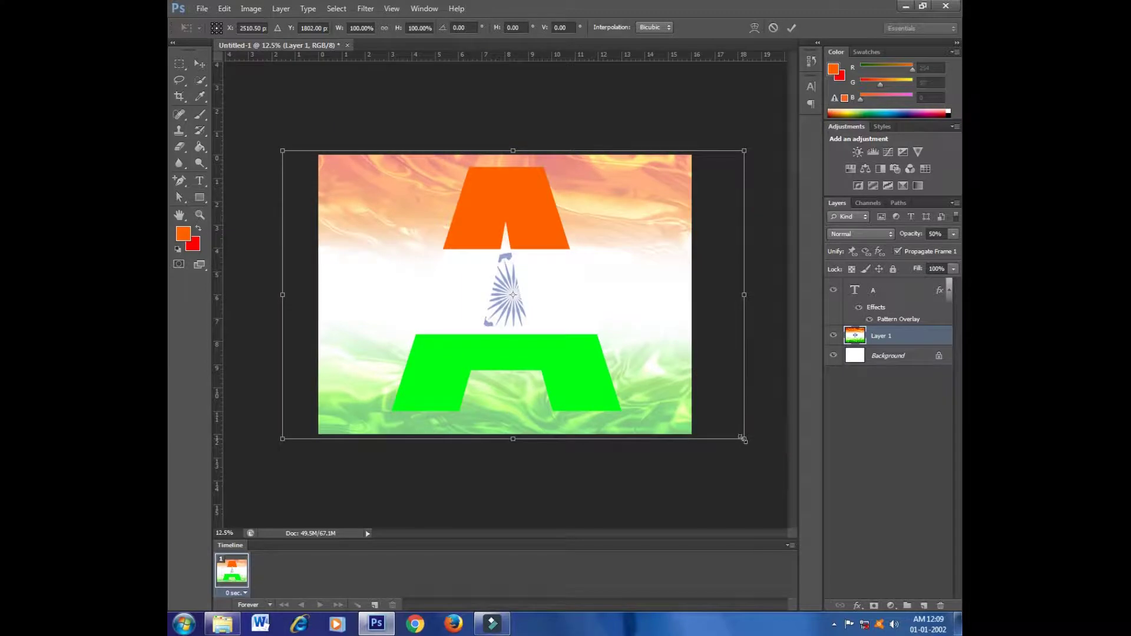
mouse_move(743, 439)
mouse_down()
mouse_move(808, 468)
mouse_move(786, 489)
mouse_up()
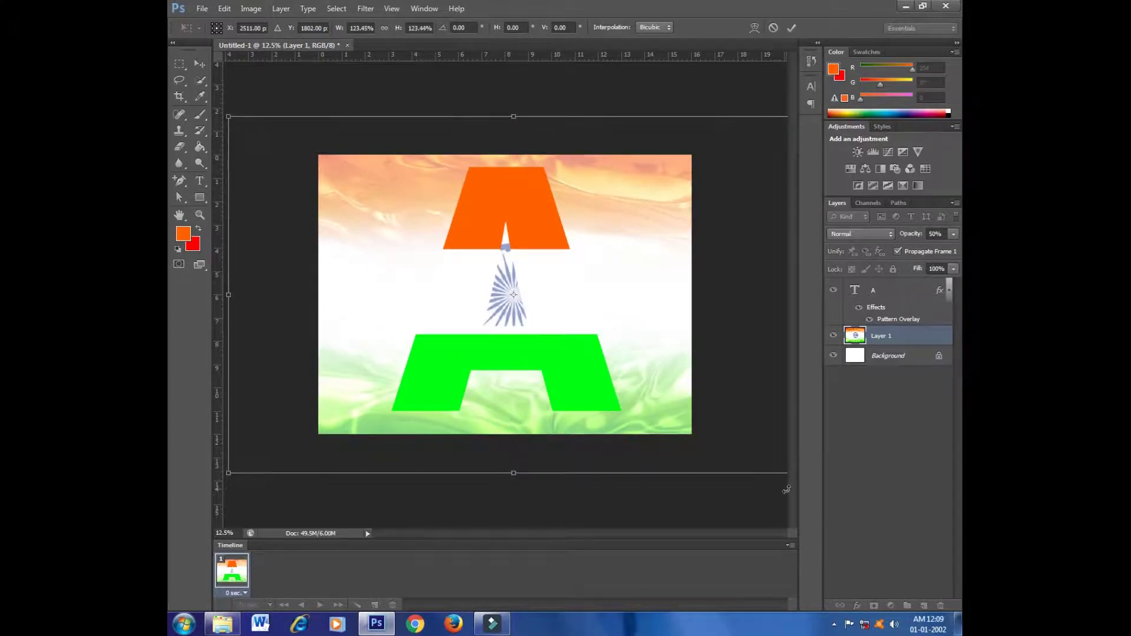
key(Return)
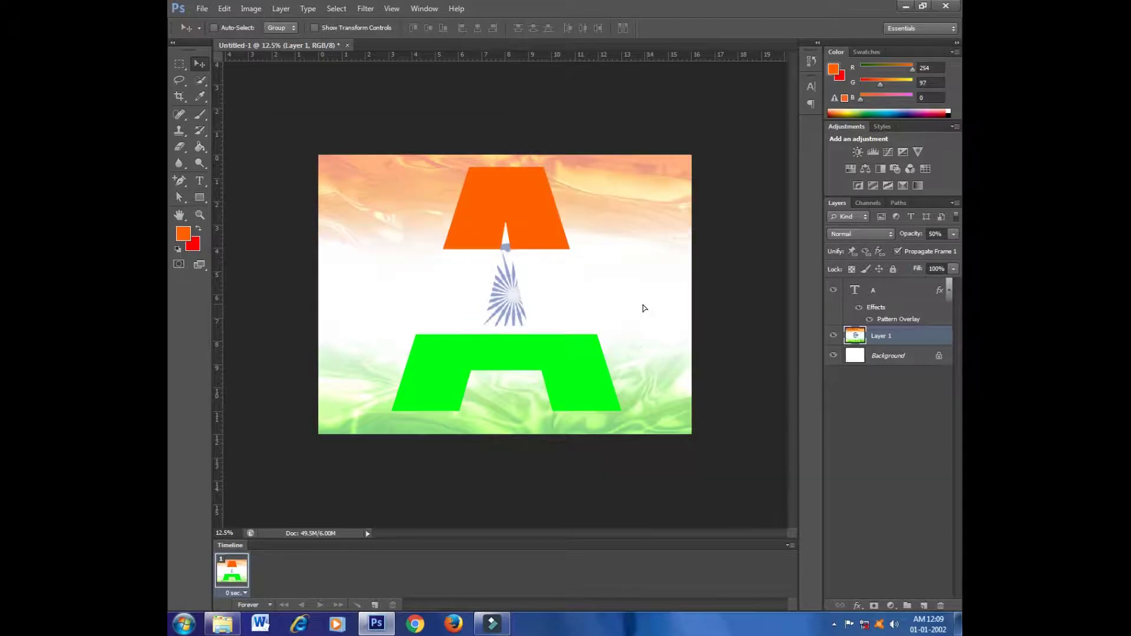
drag(644, 308, 637, 306)
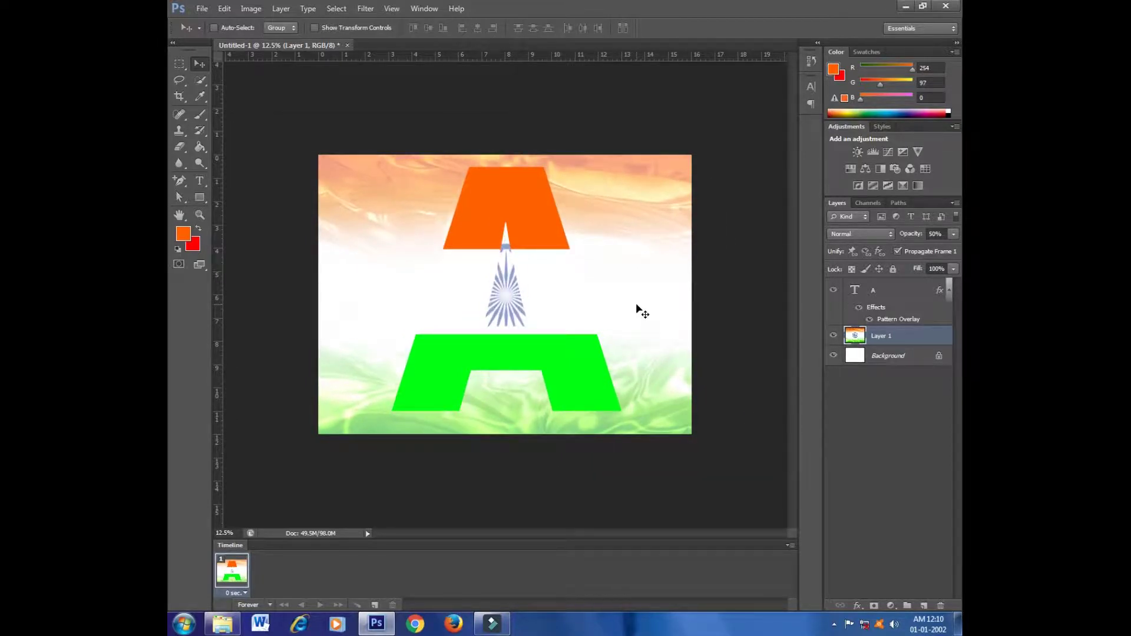
click(898, 291)
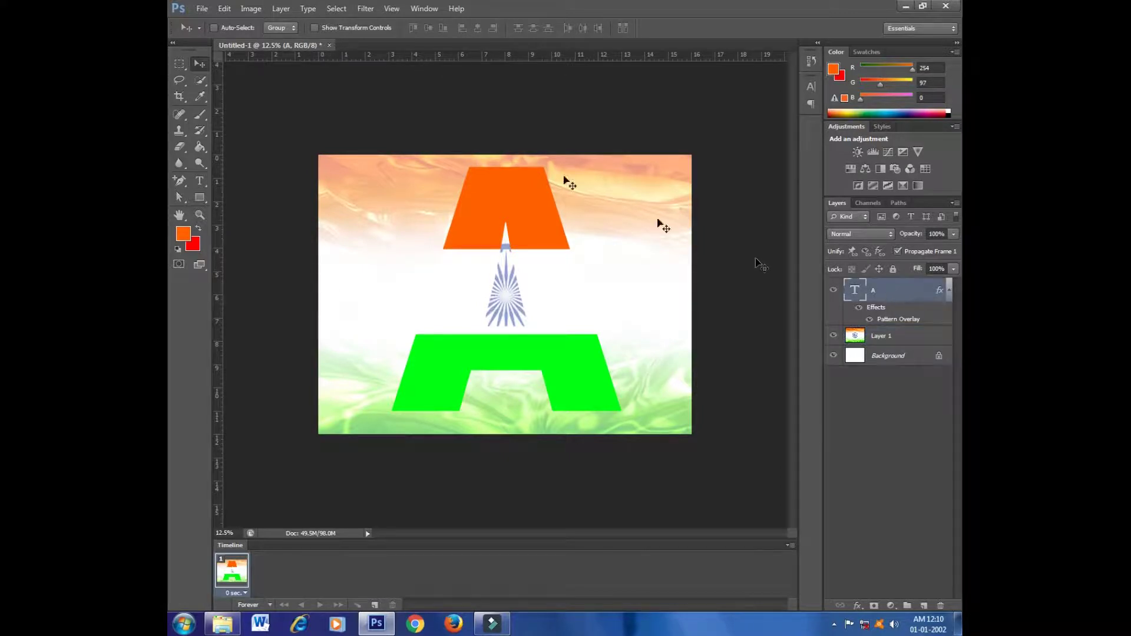
Add Bevel & Emboss to the letter A with 297% depth and a wider size.
click(223, 12)
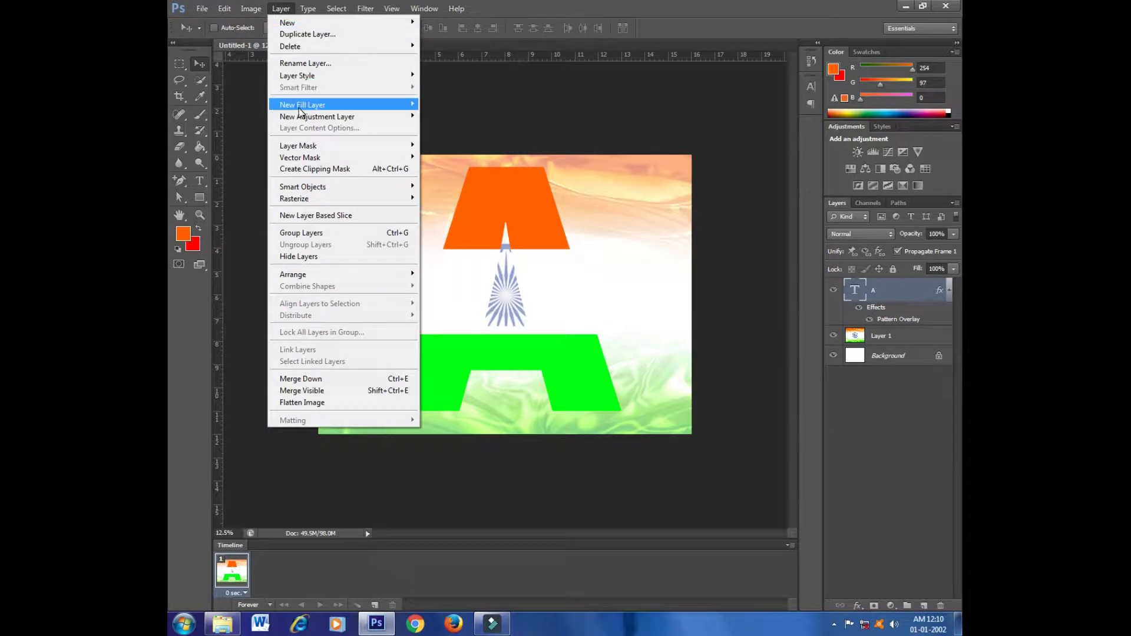
mouse_move(281, 9)
mouse_move(297, 76)
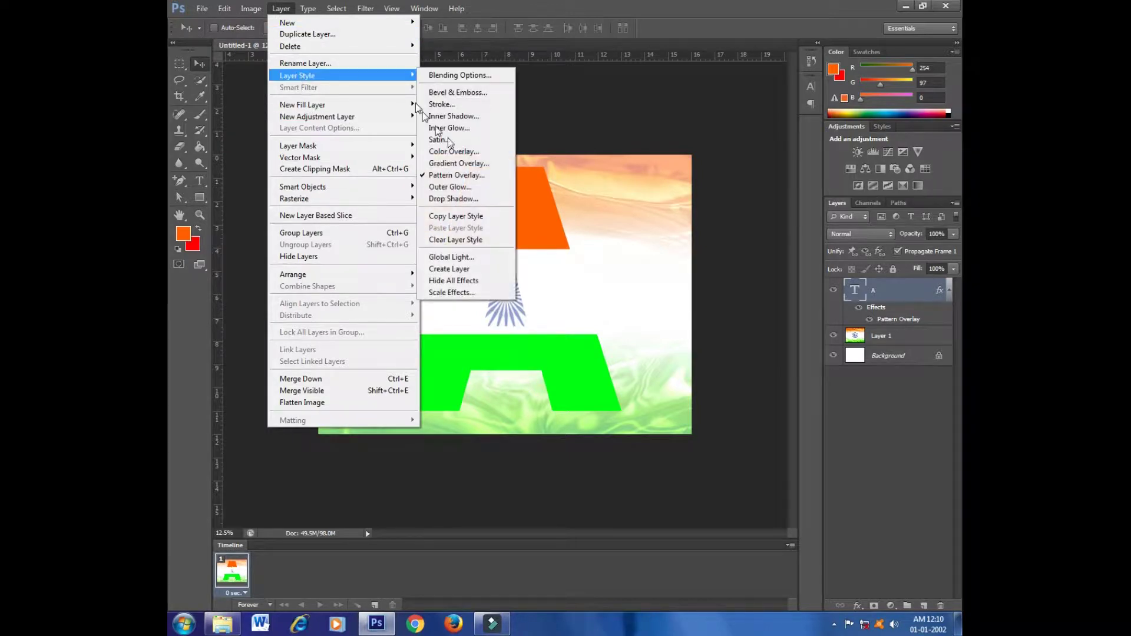
click(456, 93)
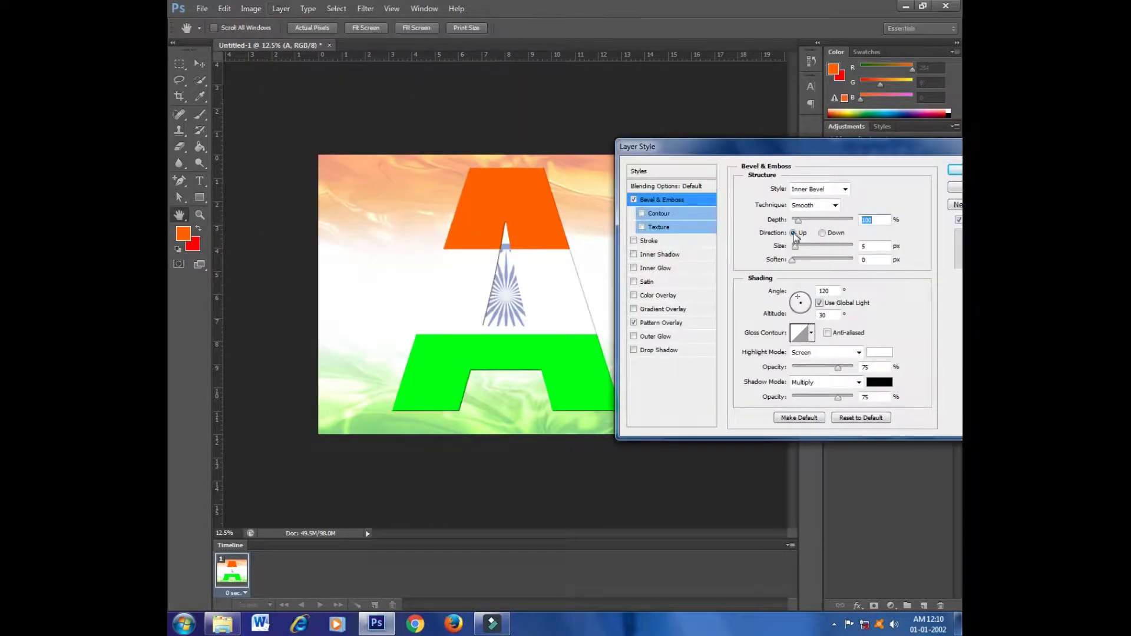
drag(798, 220, 800, 263)
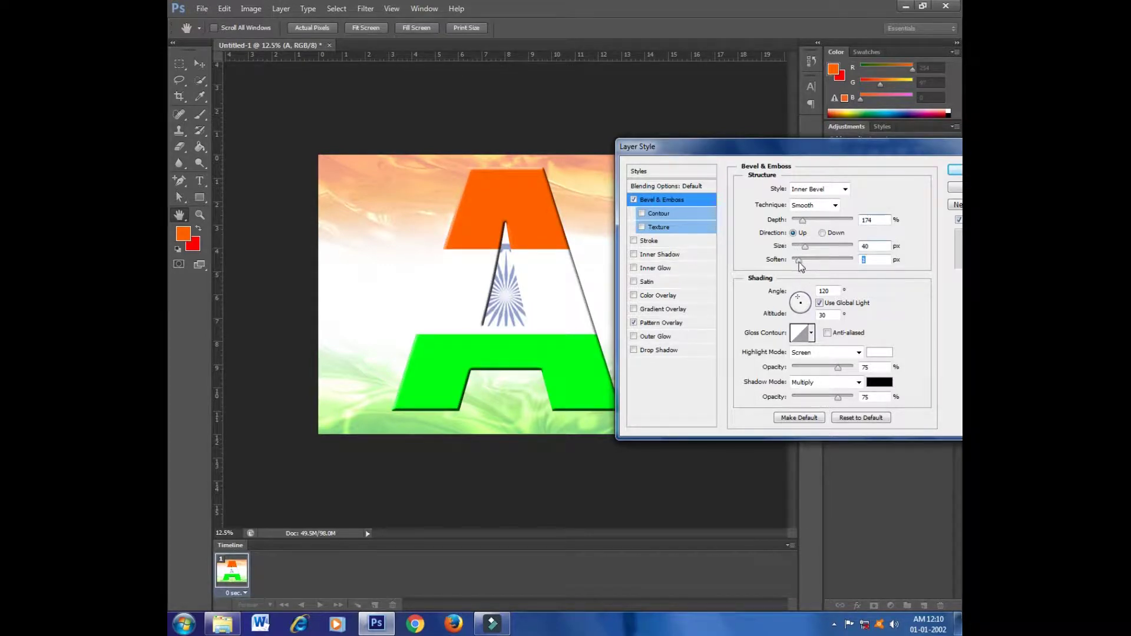
click(810, 221)
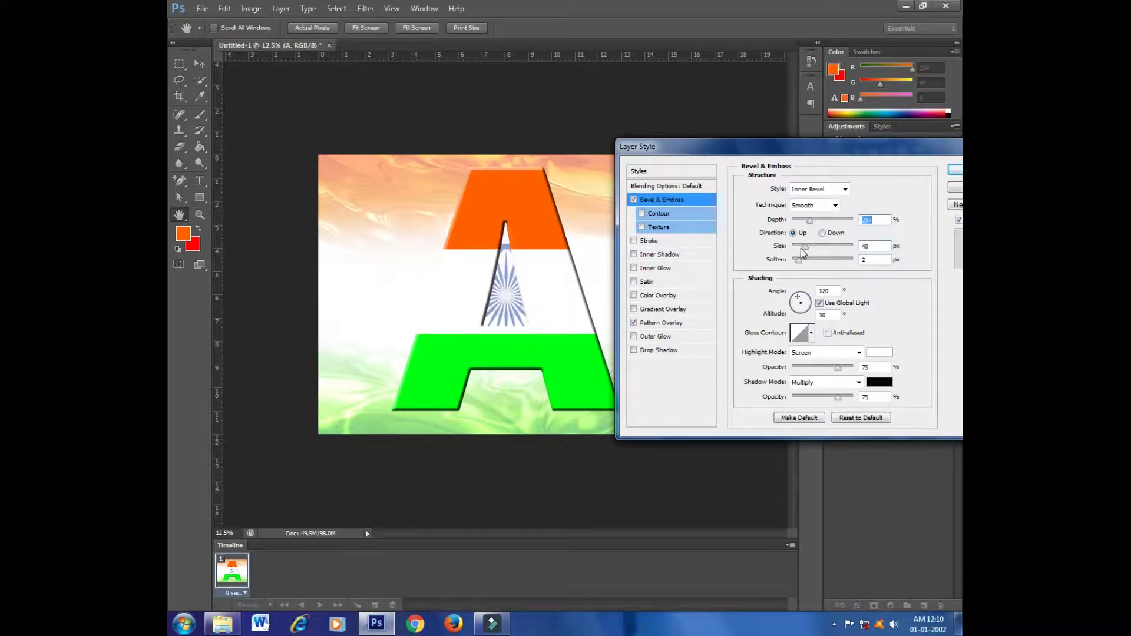
drag(804, 247, 813, 247)
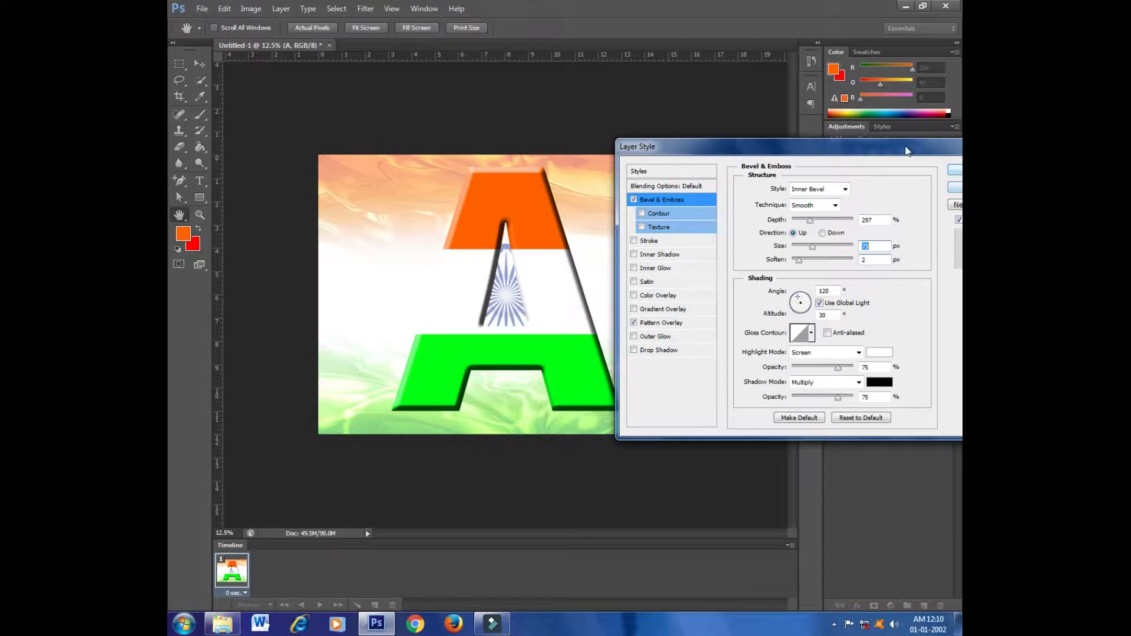
drag(678, 146, 439, 139)
click(742, 169)
Drag the chakra png from its Explorer folder into the Photoshop document.
key(v)
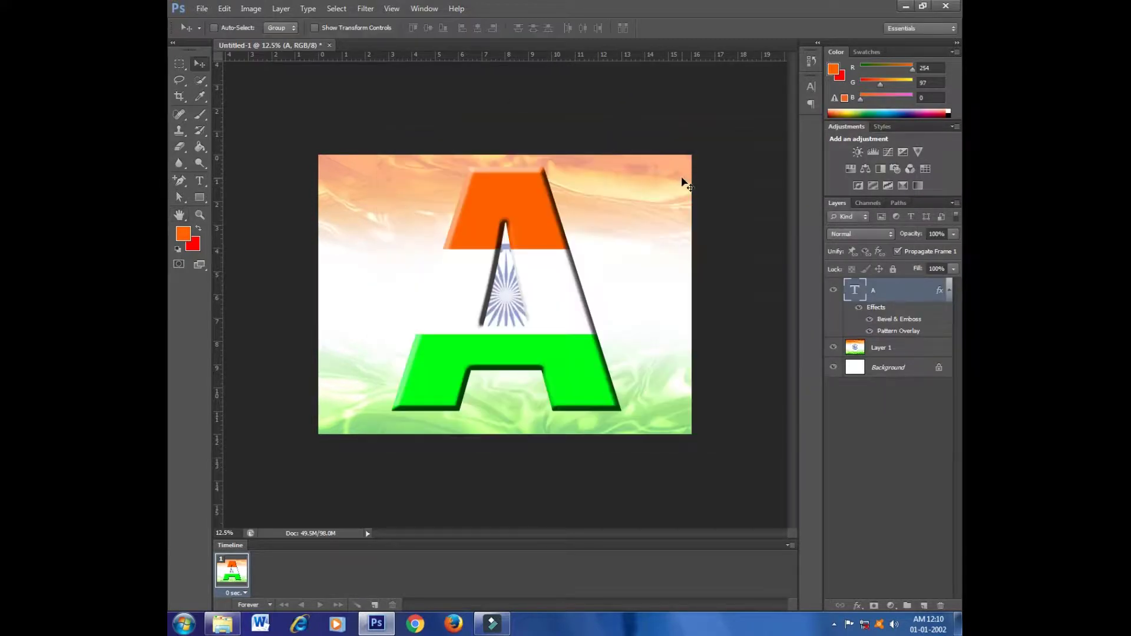
click(906, 6)
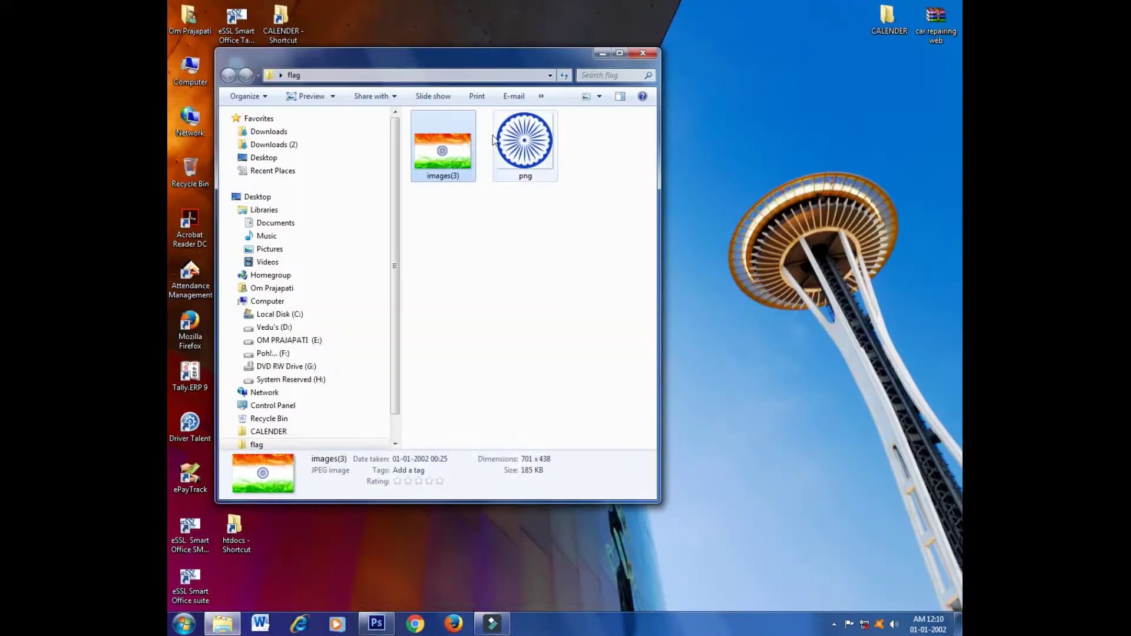
click(524, 141)
mouse_move(525, 141)
mouse_down()
mouse_move(423, 520)
mouse_move(511, 324)
mouse_move(530, 312)
mouse_up()
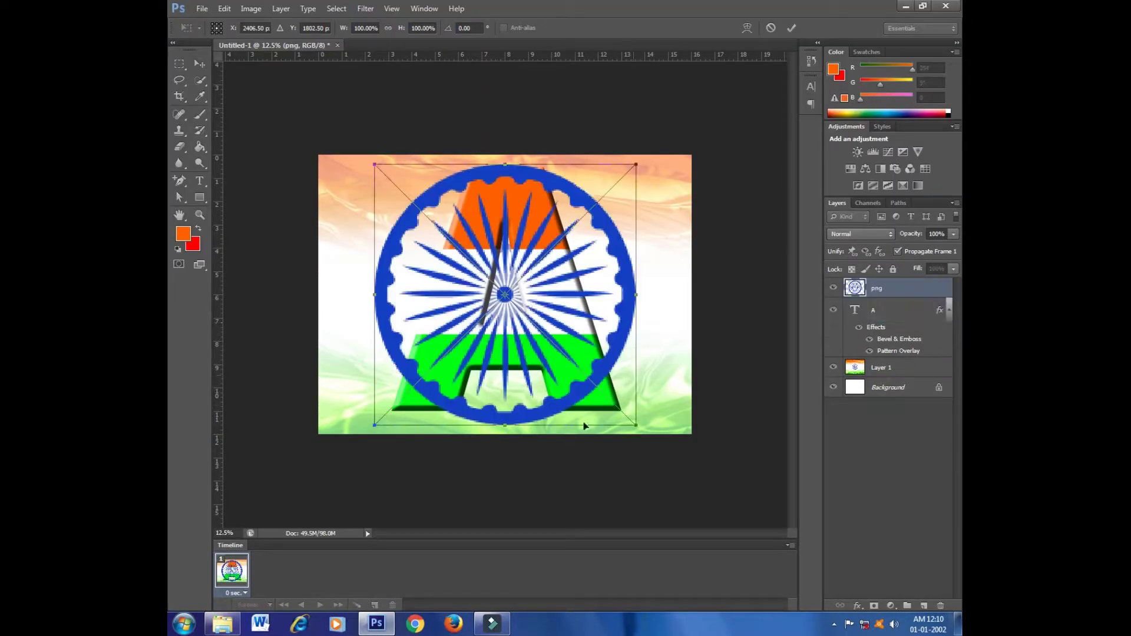
Scale the placed chakra png down to about 29% to fit the white band, then commit.
mouse_move(636, 424)
mouse_down()
mouse_move(549, 339)
mouse_move(535, 305)
mouse_move(522, 315)
mouse_up()
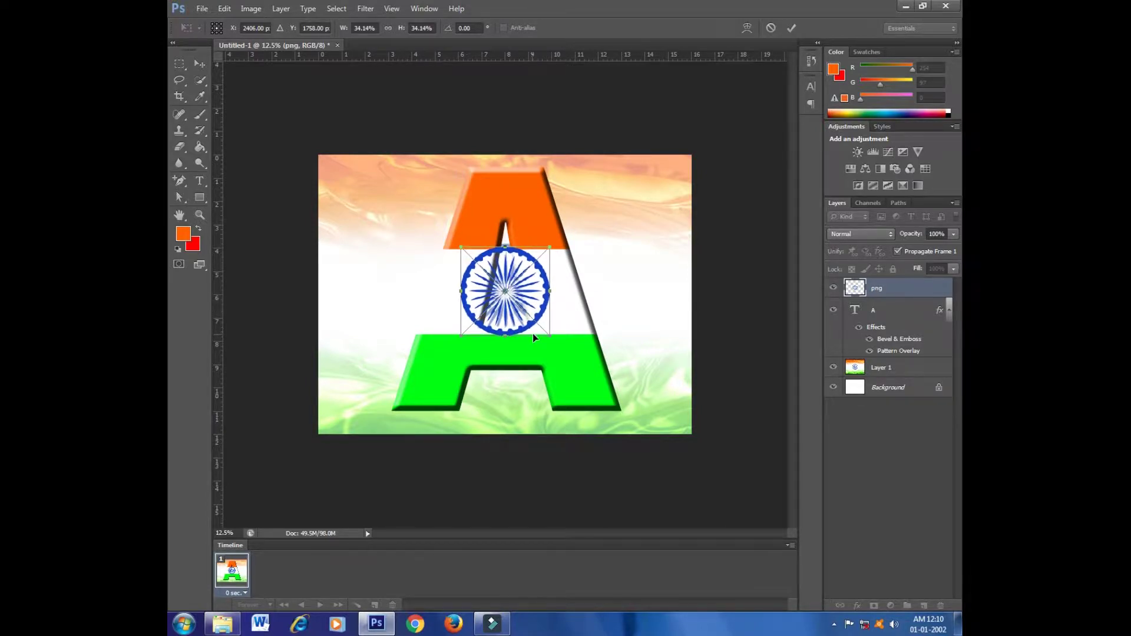
drag(554, 340, 543, 332)
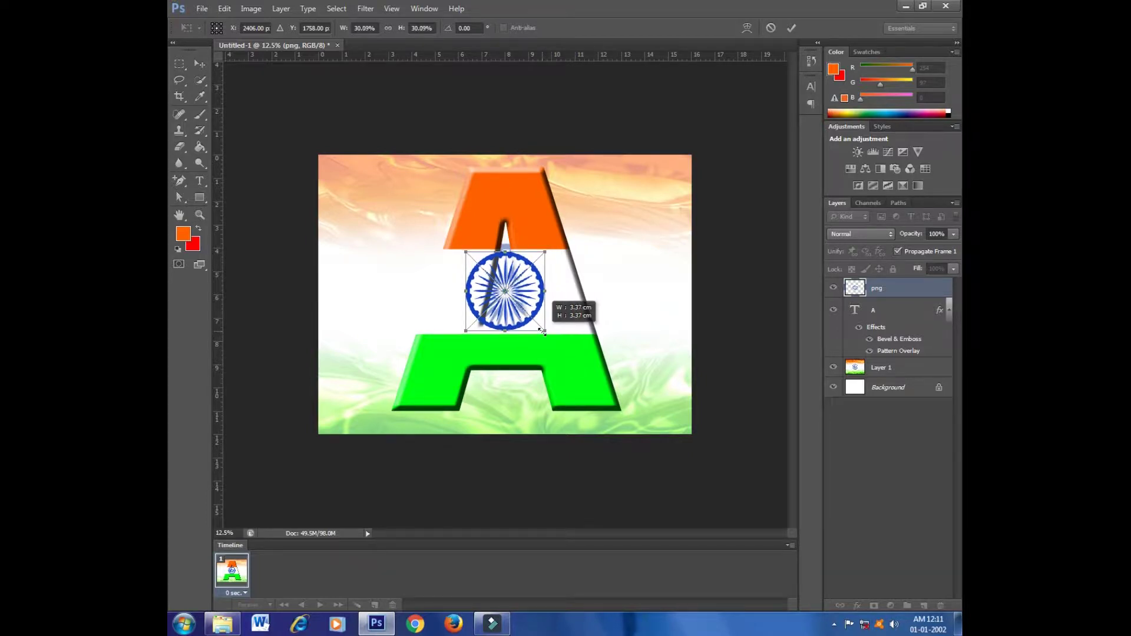
drag(542, 332, 542, 331)
key(Return)
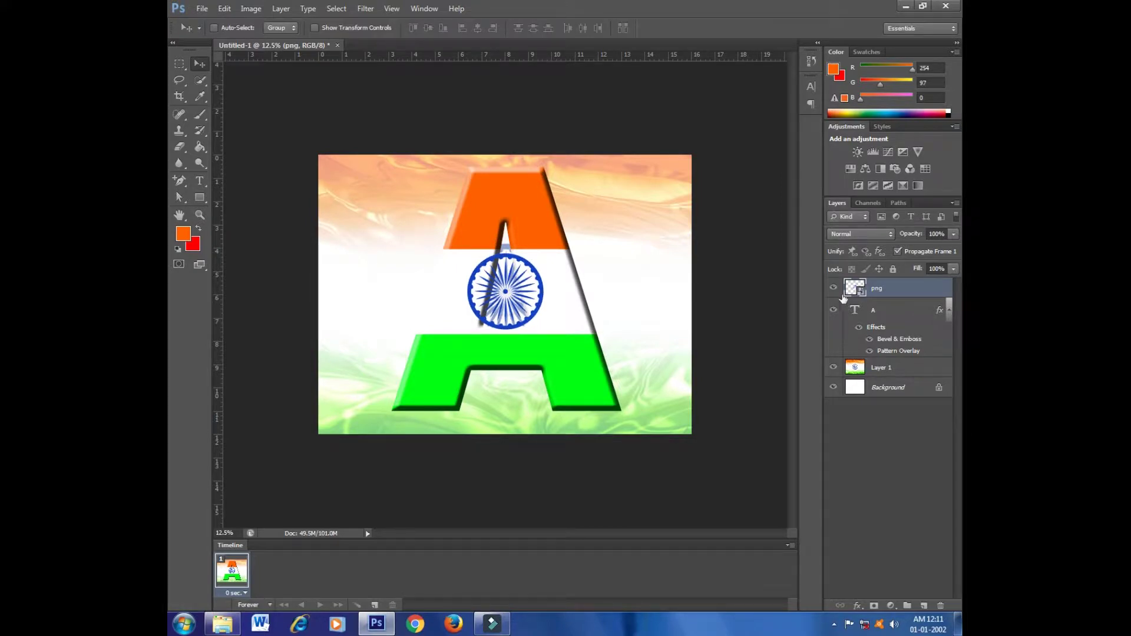
Hide the png and A layers, select Layer 1, and set the Eraser to 442 px.
drag(833, 287, 834, 311)
click(877, 368)
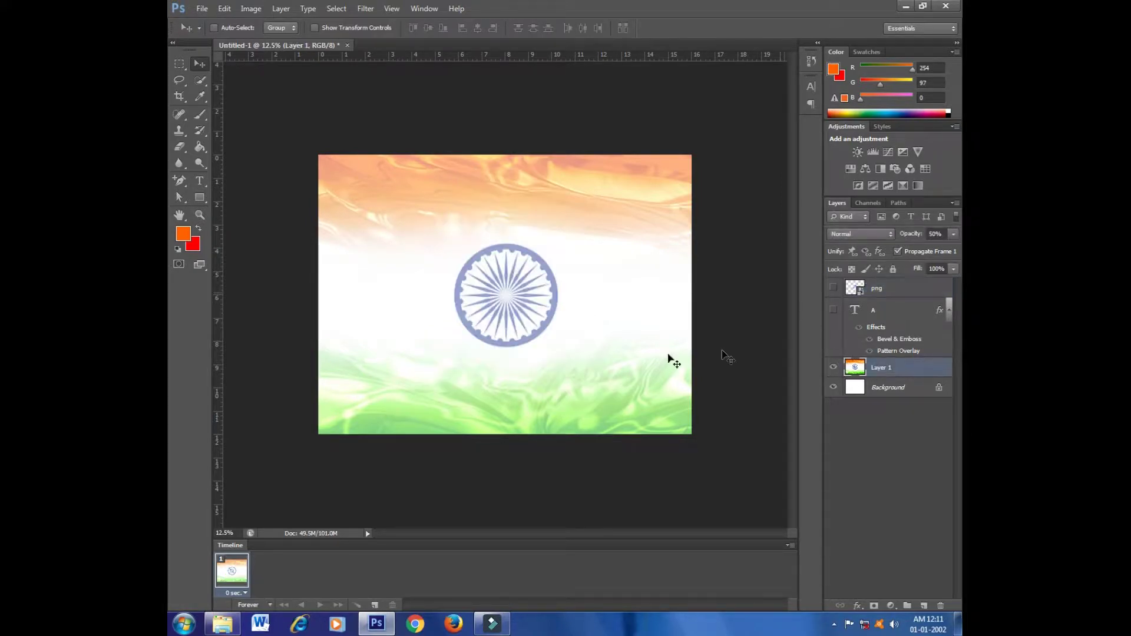
key(e)
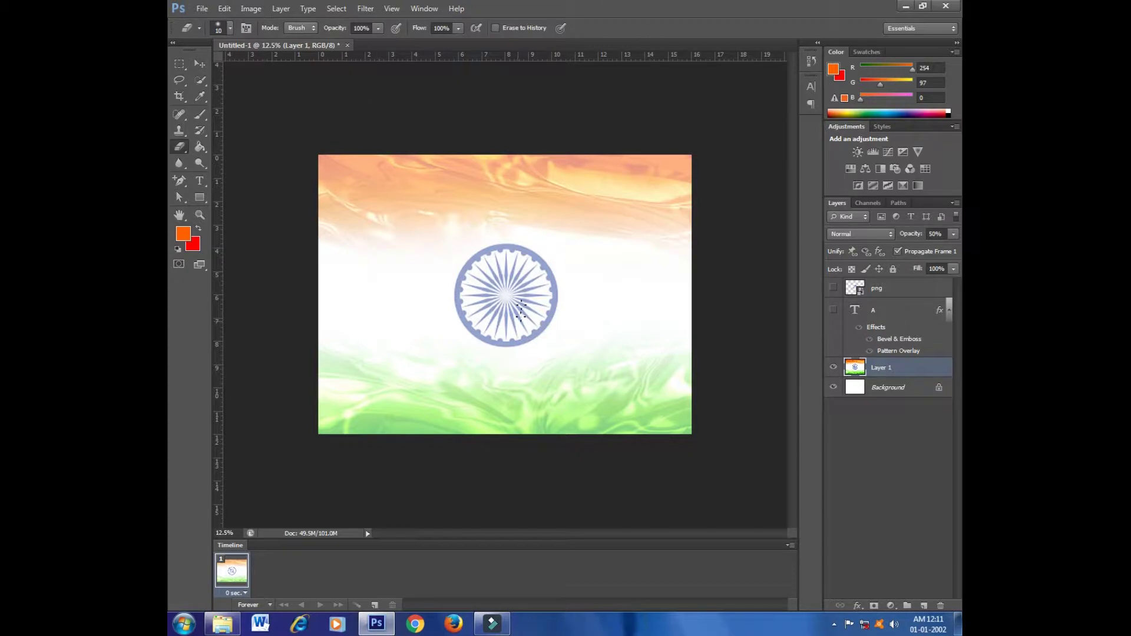
click(230, 29)
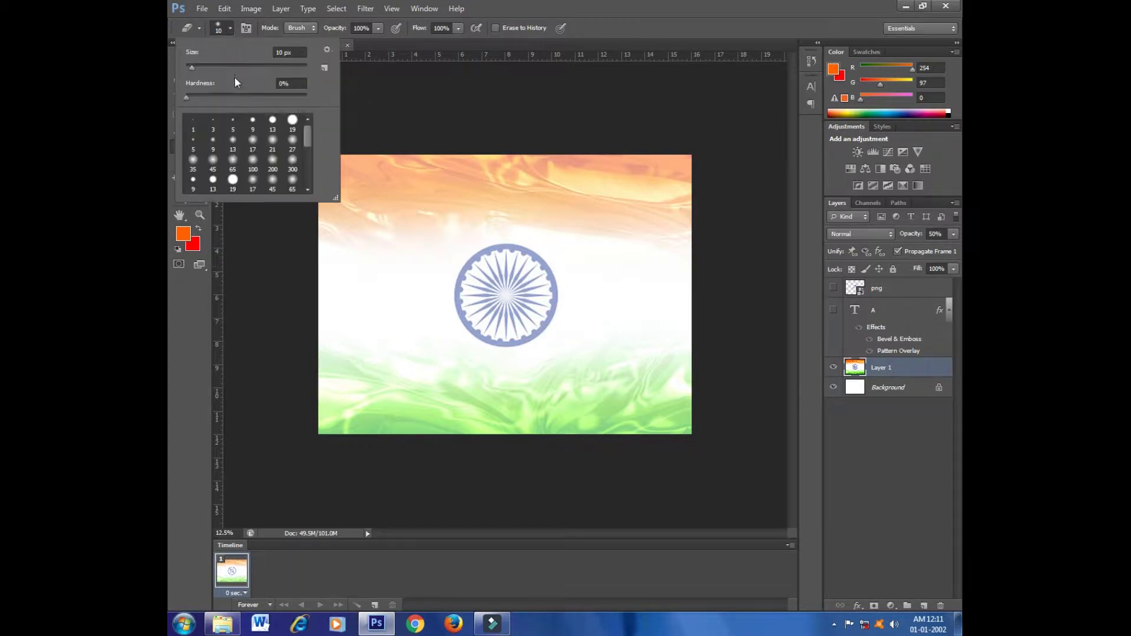
click(217, 65)
click(271, 66)
click(304, 66)
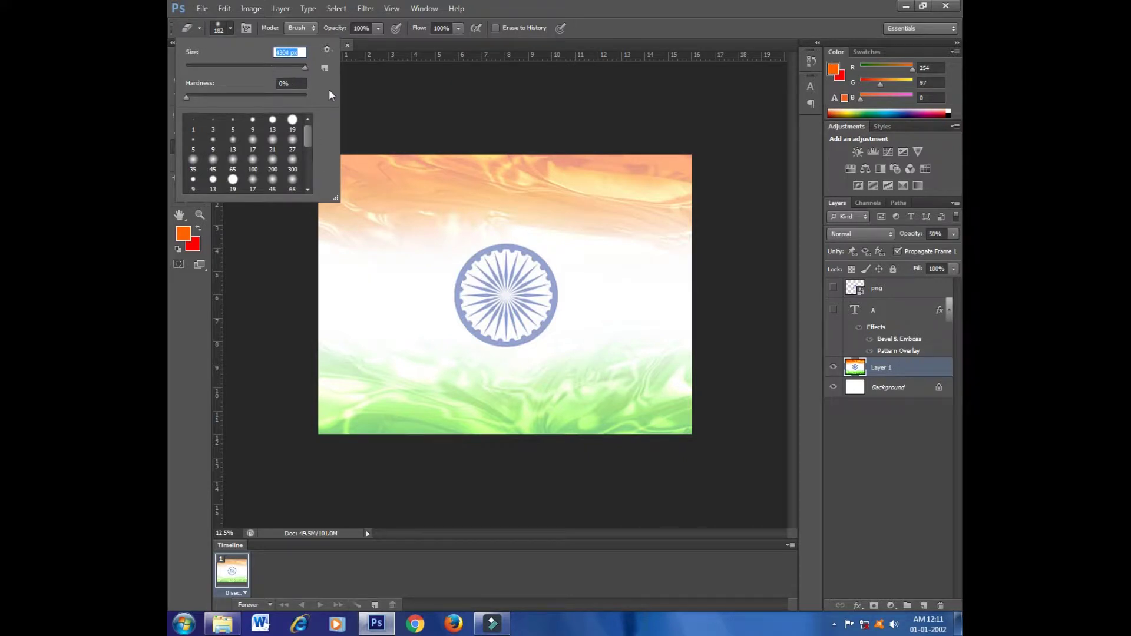
click(298, 66)
click(291, 66)
Erase the faded chakra from the flag background and show the png layer again.
click(506, 285)
mouse_move(501, 277)
mouse_down()
mouse_move(541, 328)
mouse_move(518, 308)
mouse_move(536, 253)
mouse_move(553, 316)
mouse_up()
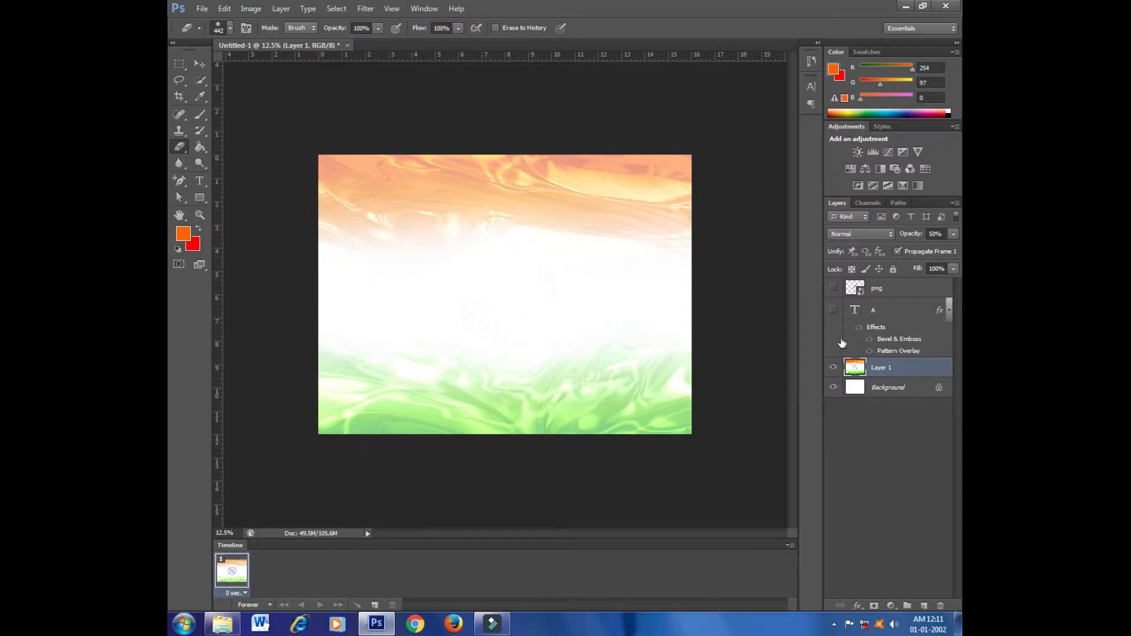
click(833, 289)
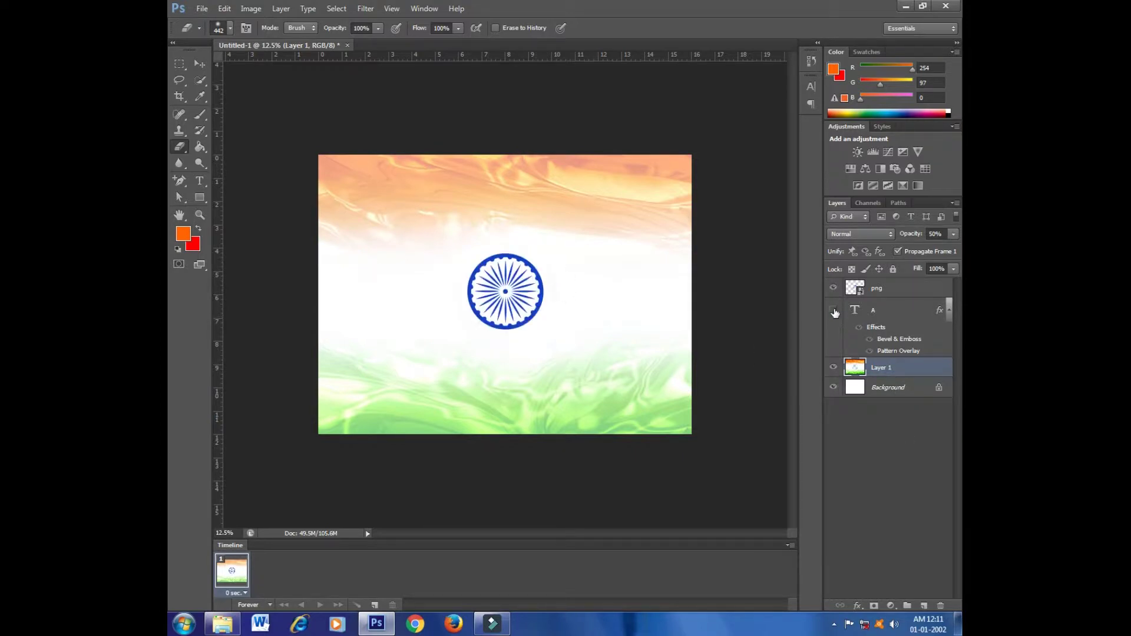
Show the letter A layer again and enlarge the chakra png slightly.
click(833, 310)
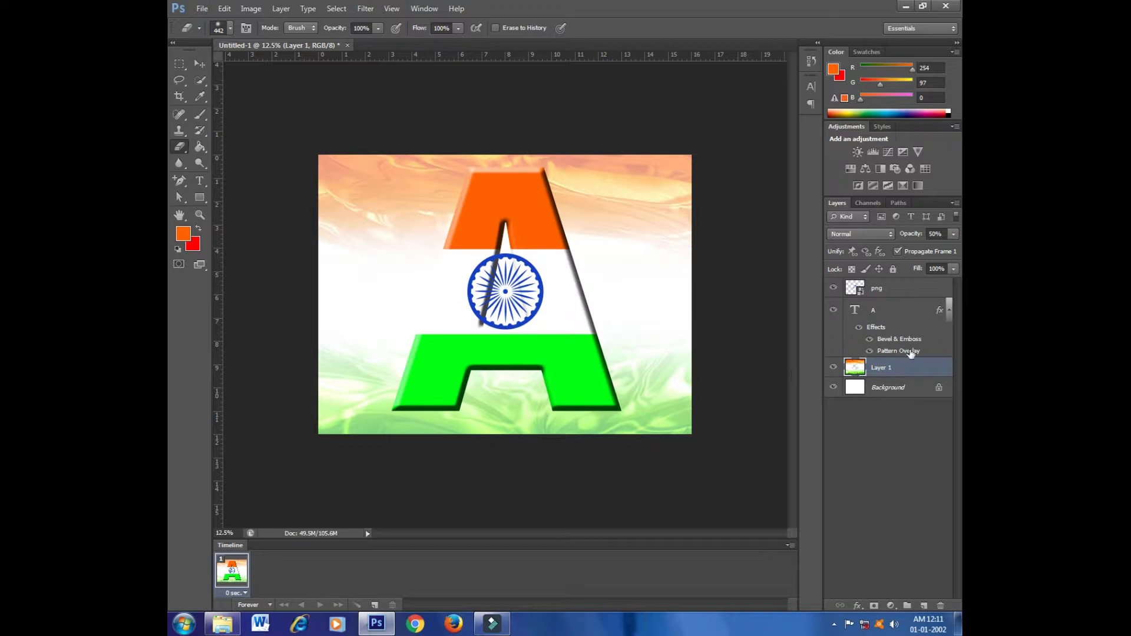
click(872, 288)
key(ctrl+t)
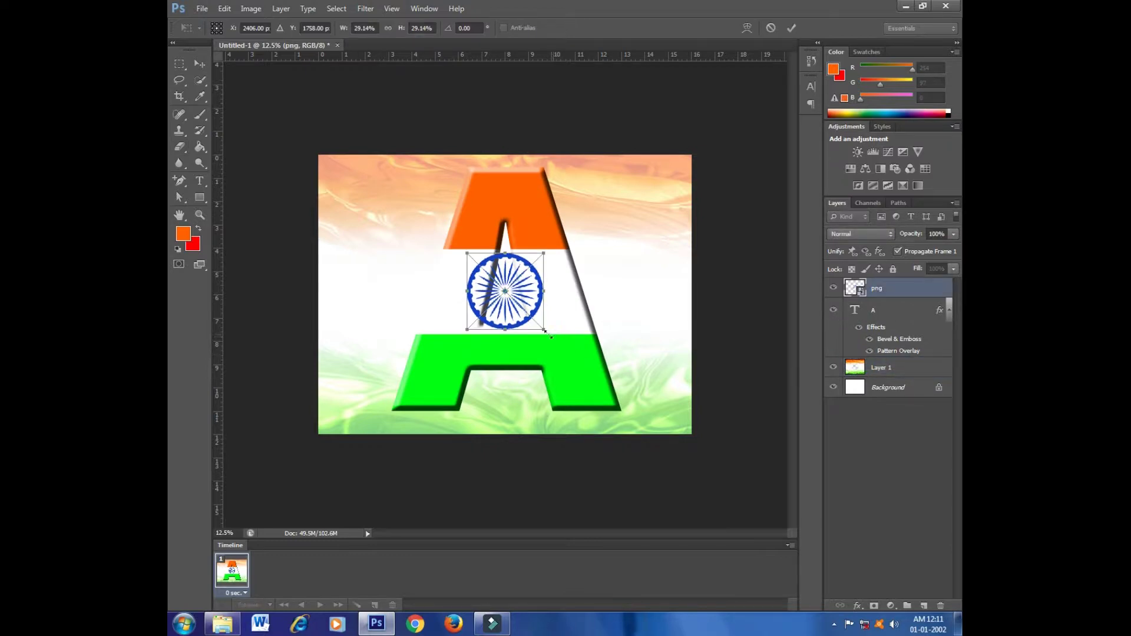
drag(544, 331, 546, 332)
key(Return)
Zoom in, enlarge the chakra to about 30.7% to fill the band, then zoom back out.
key(e)
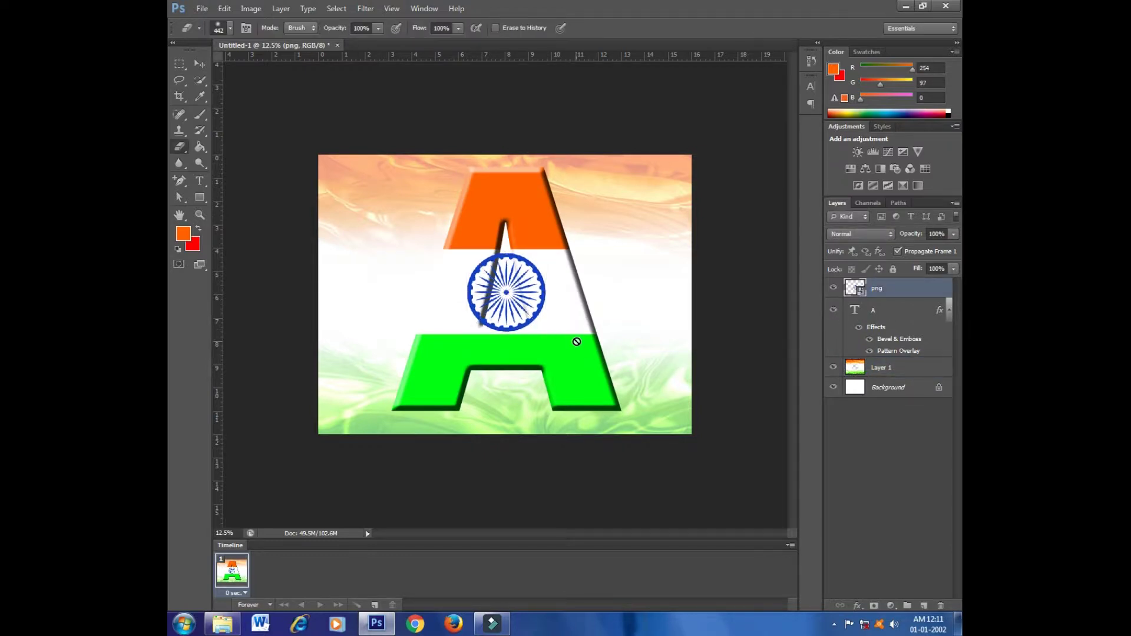
key(ctrl+plus)
key(ctrl+plus)
key(ctrl+plus)
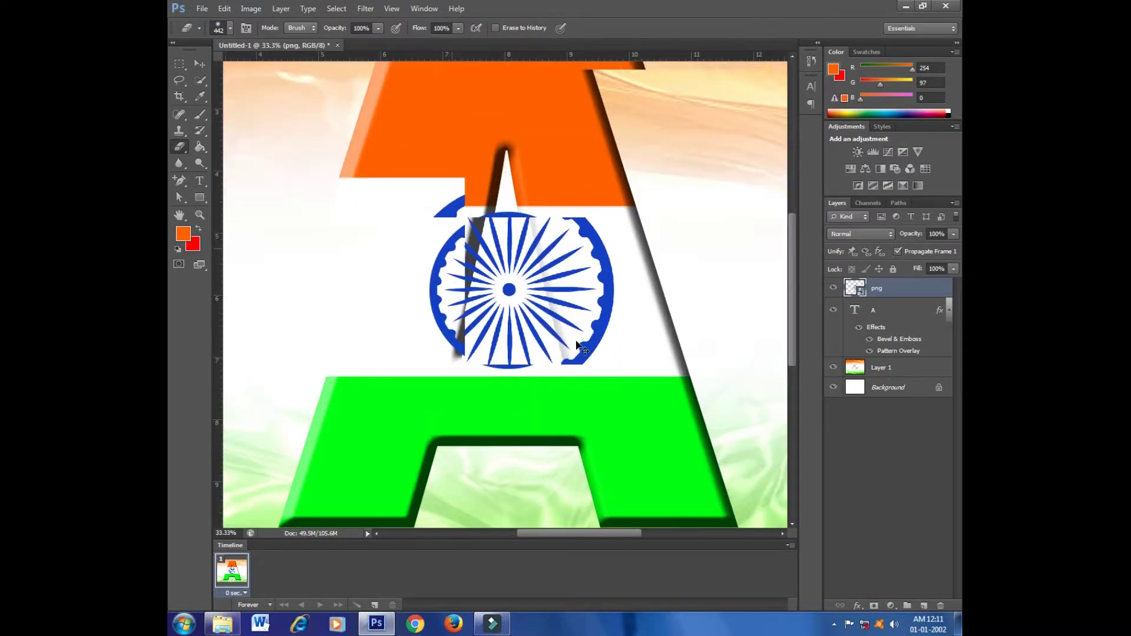
key(ctrl+t)
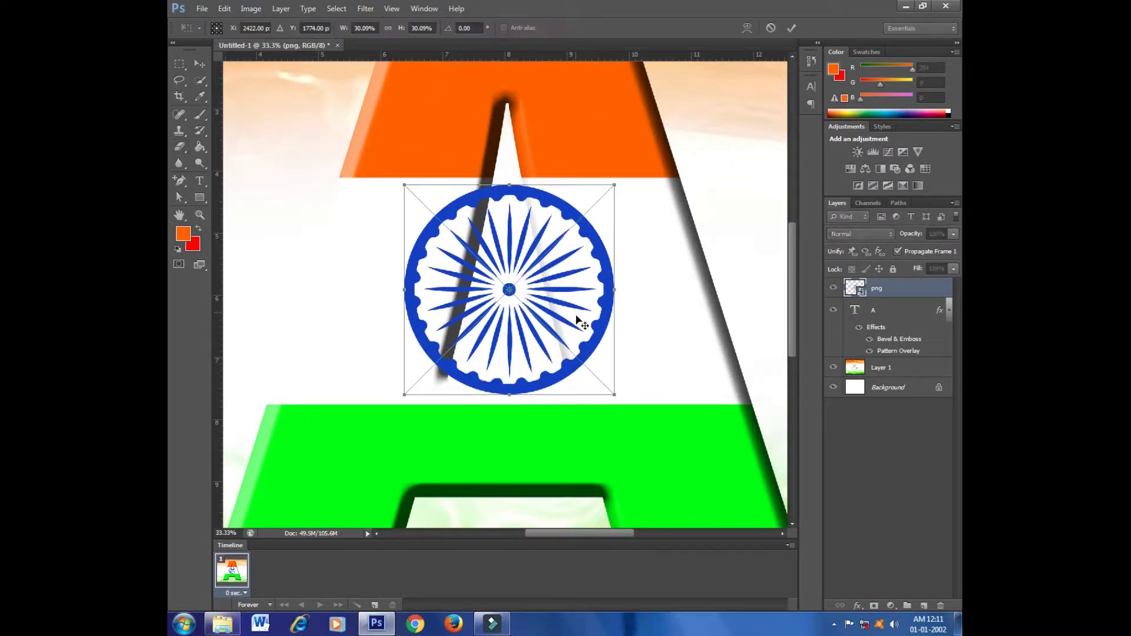
drag(614, 398, 619, 400)
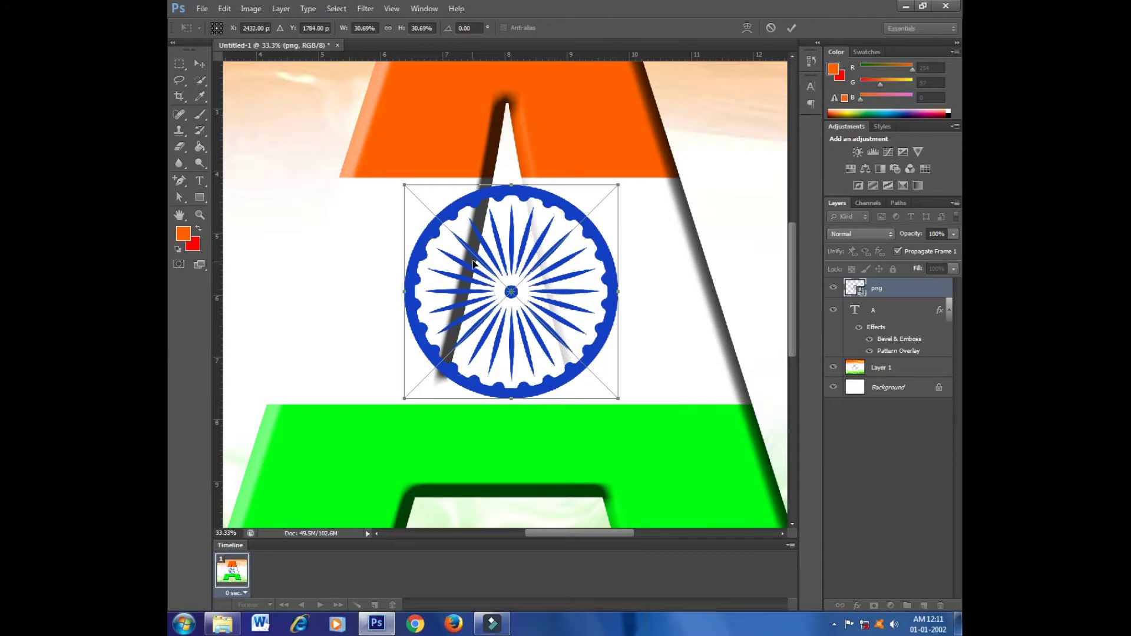
key(e)
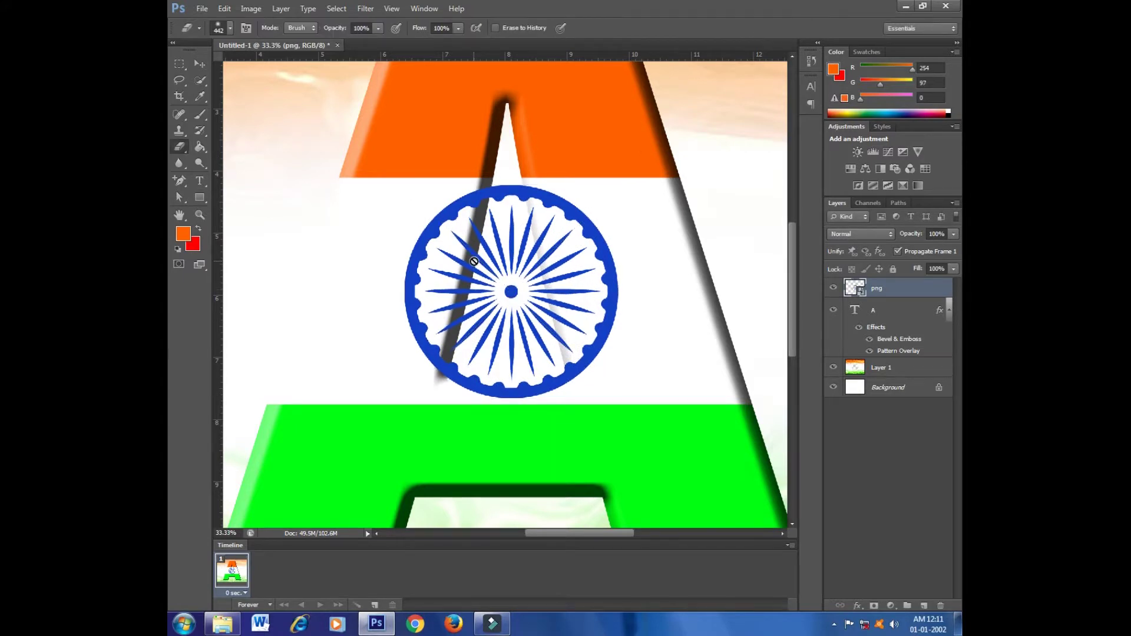
key(ctrl+0)
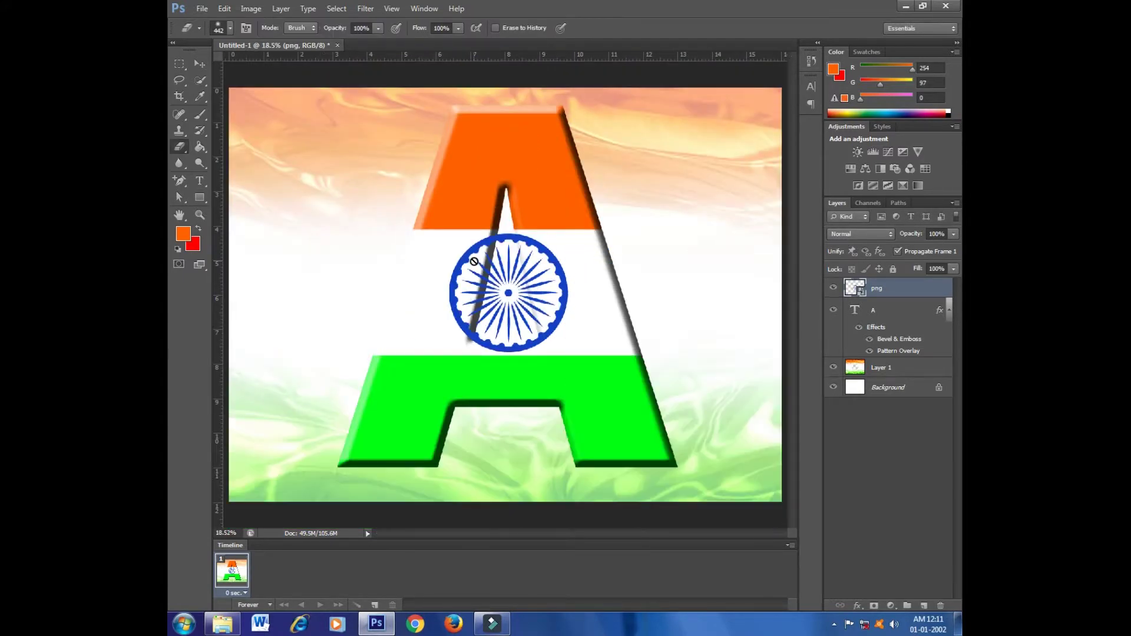
key(ctrl+minus)
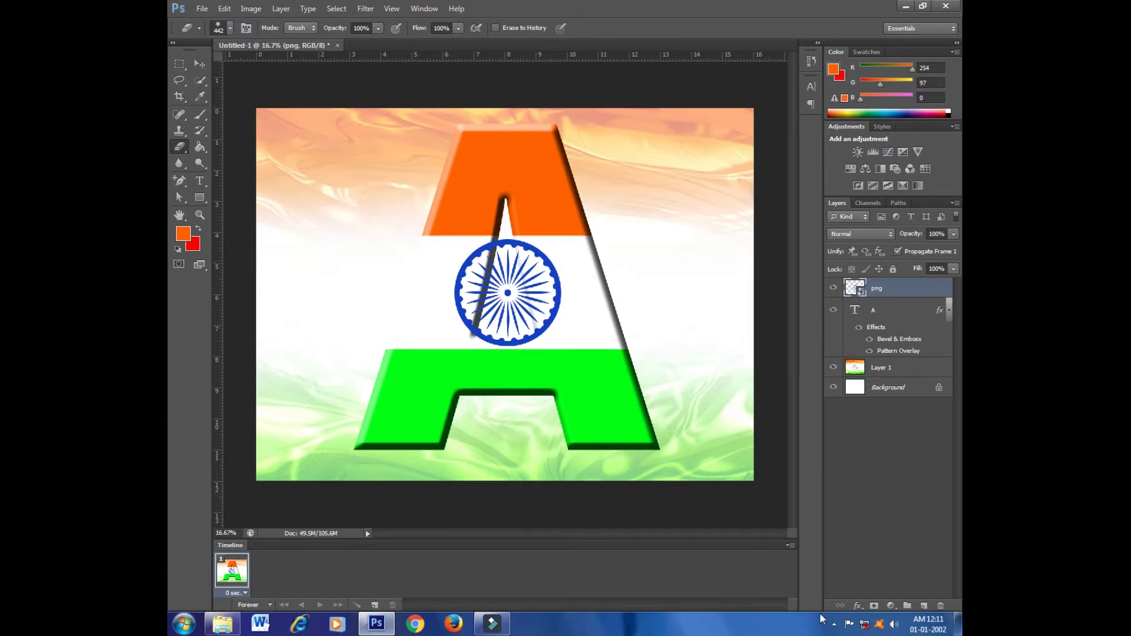